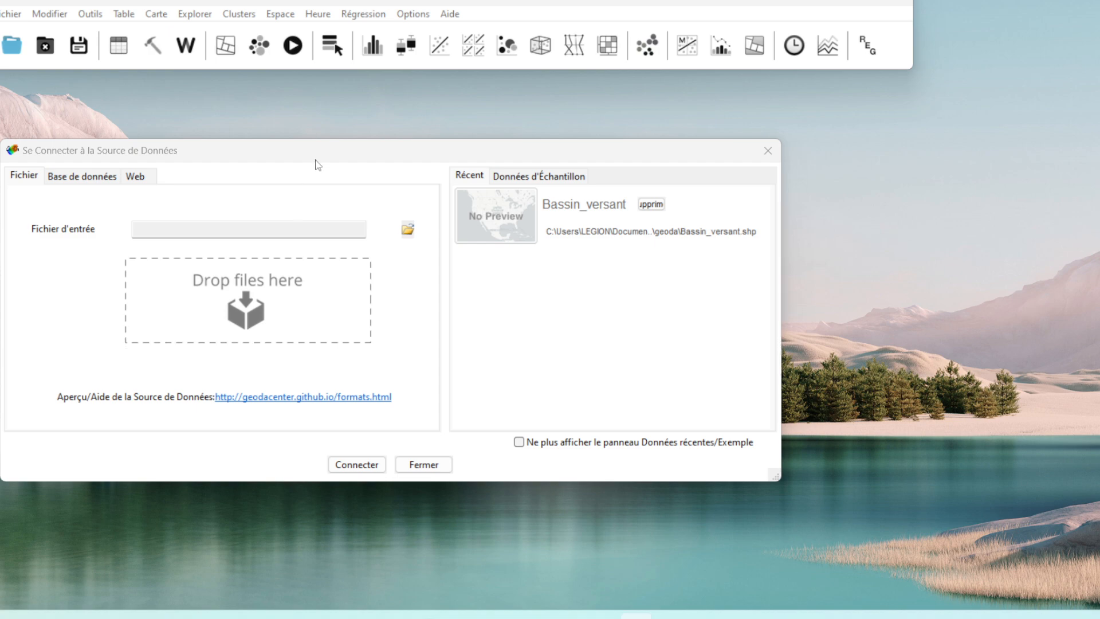
# - Examine the file formats supported for the input file of the data source connection
pyautogui.click(670, 616)
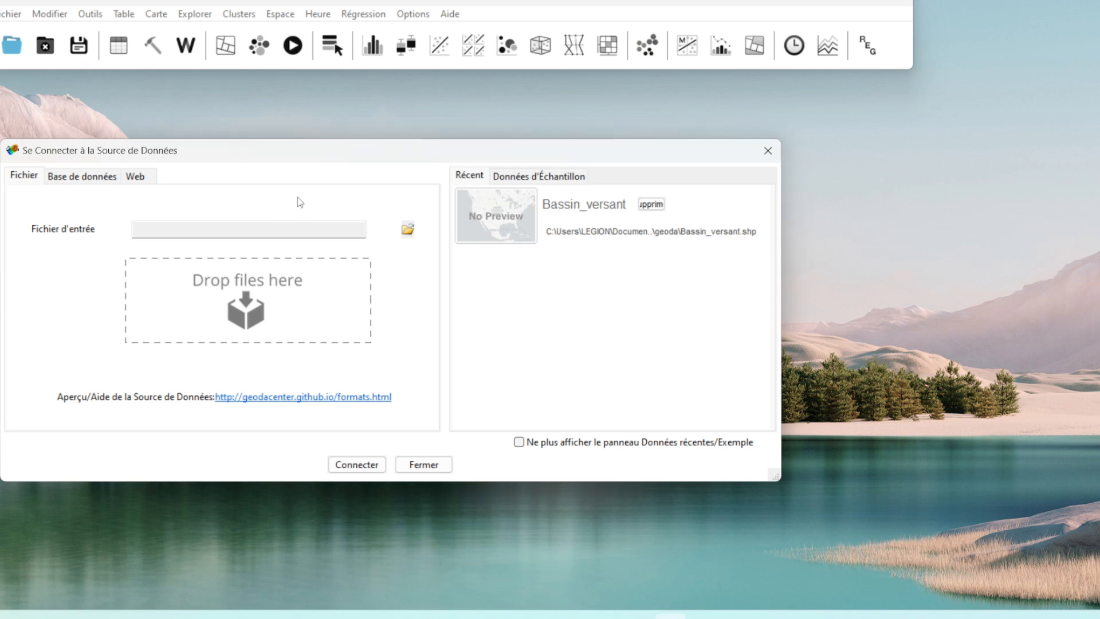
pyautogui.moveTo(261, 155); pyautogui.dragTo(304, 169)
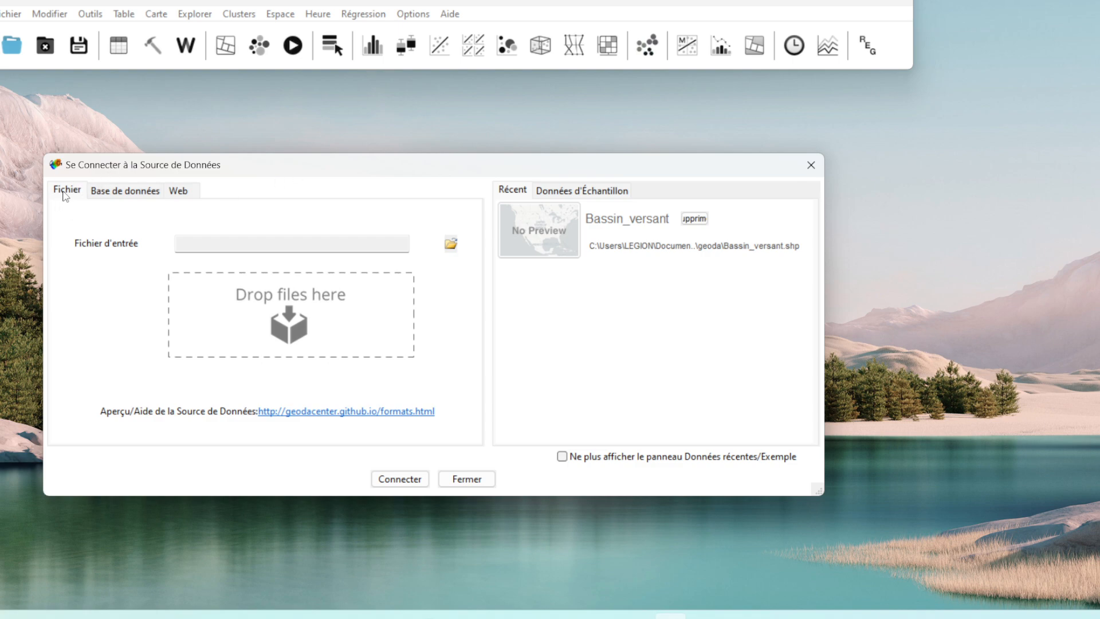
pyautogui.moveTo(111, 166); pyautogui.dragTo(229, 165)
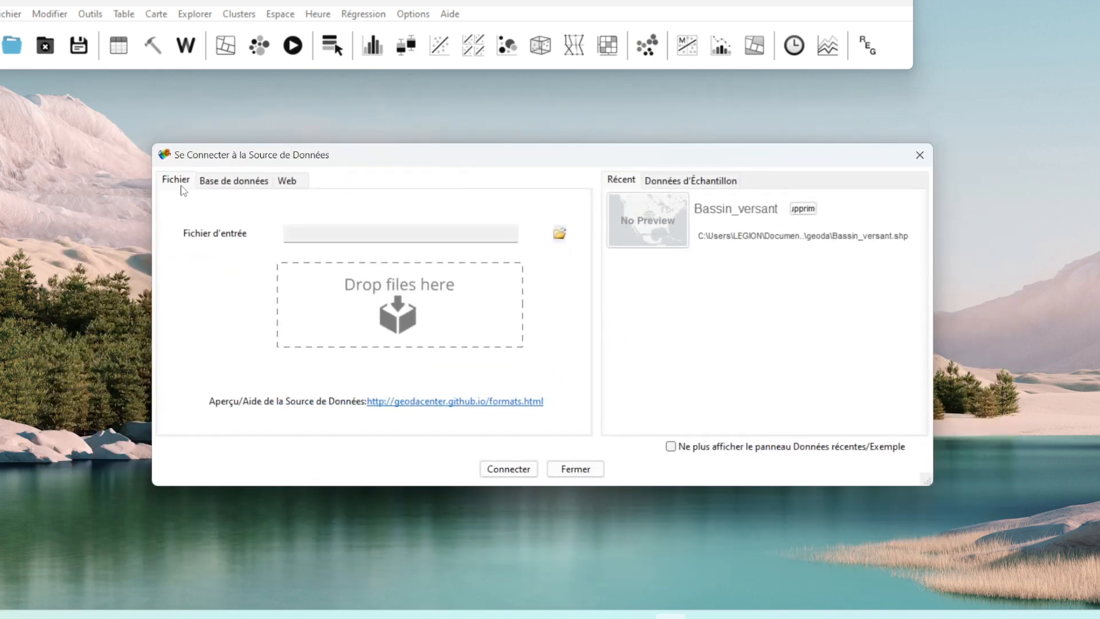
pyautogui.click(560, 234)
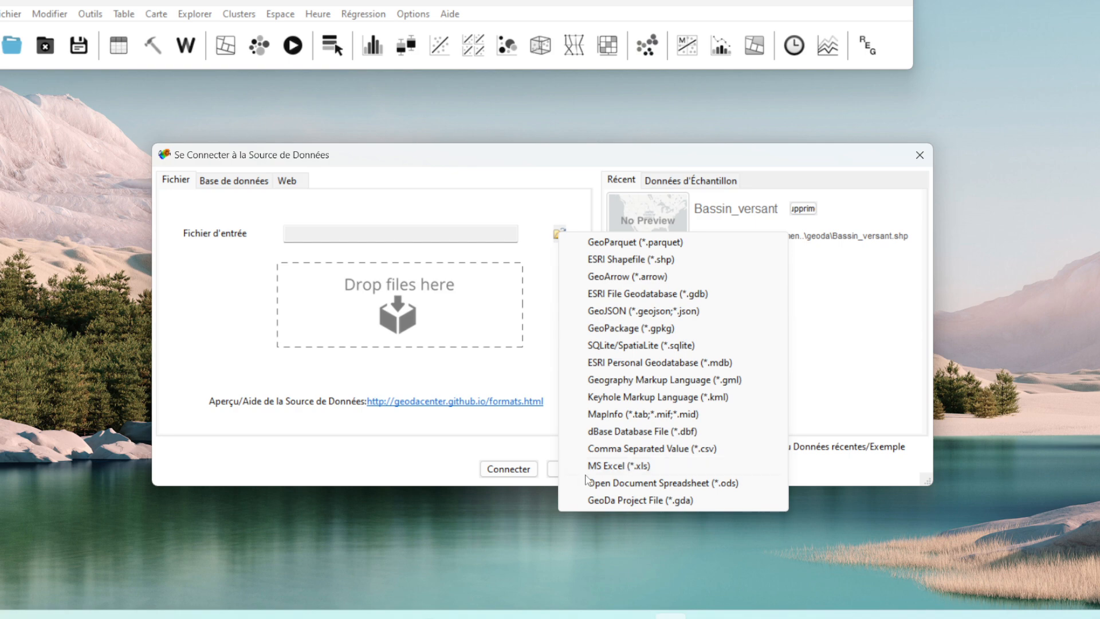
pyautogui.click(309, 168)
# - Examine the database connection options, including the available database types and the host, port, name, username and password fields
pyautogui.click(239, 183)
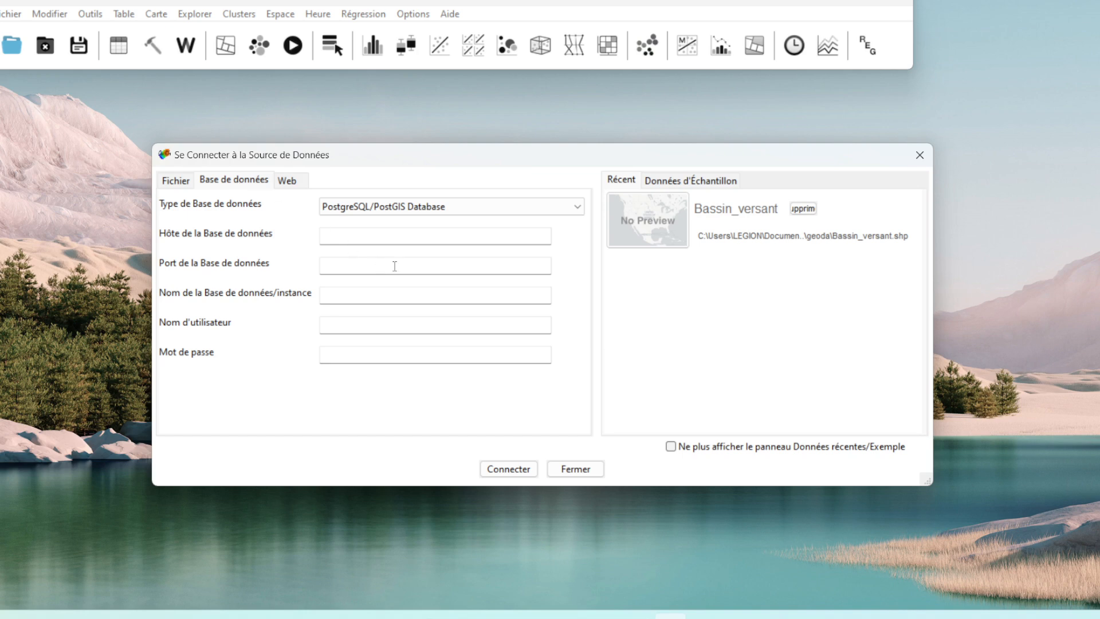
pyautogui.click(505, 207)
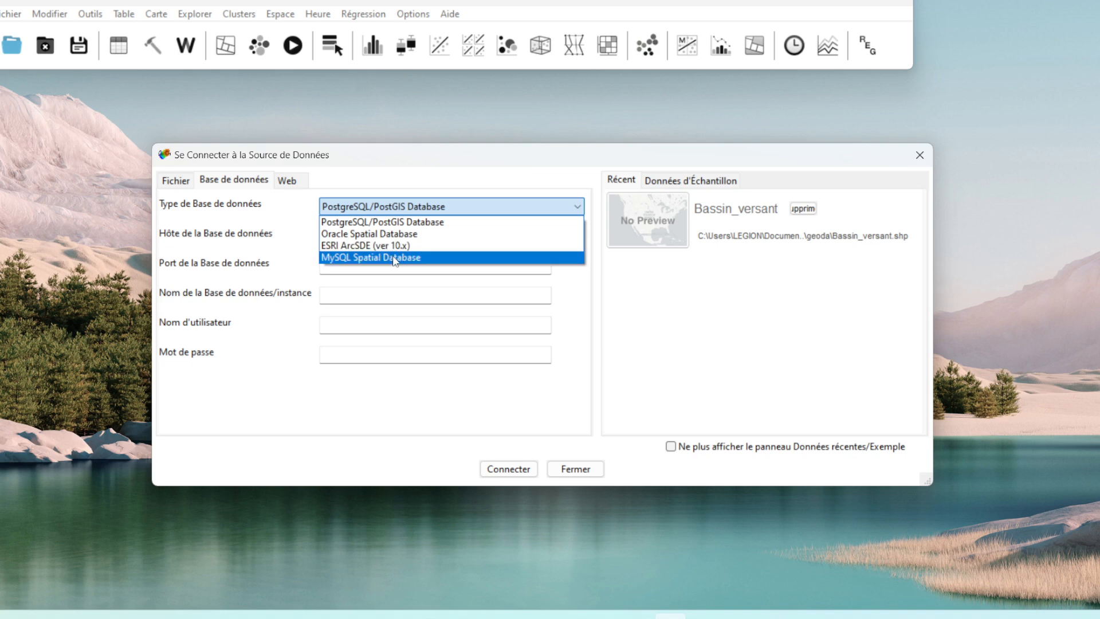
pyautogui.click(394, 191)
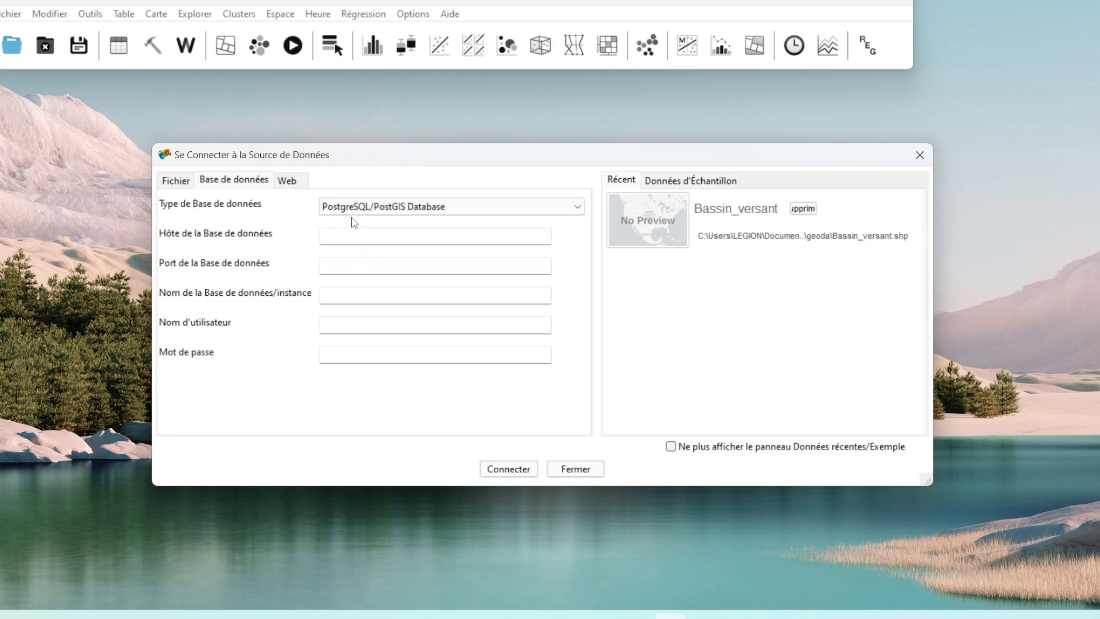
pyautogui.click(371, 235)
pyautogui.click(352, 261)
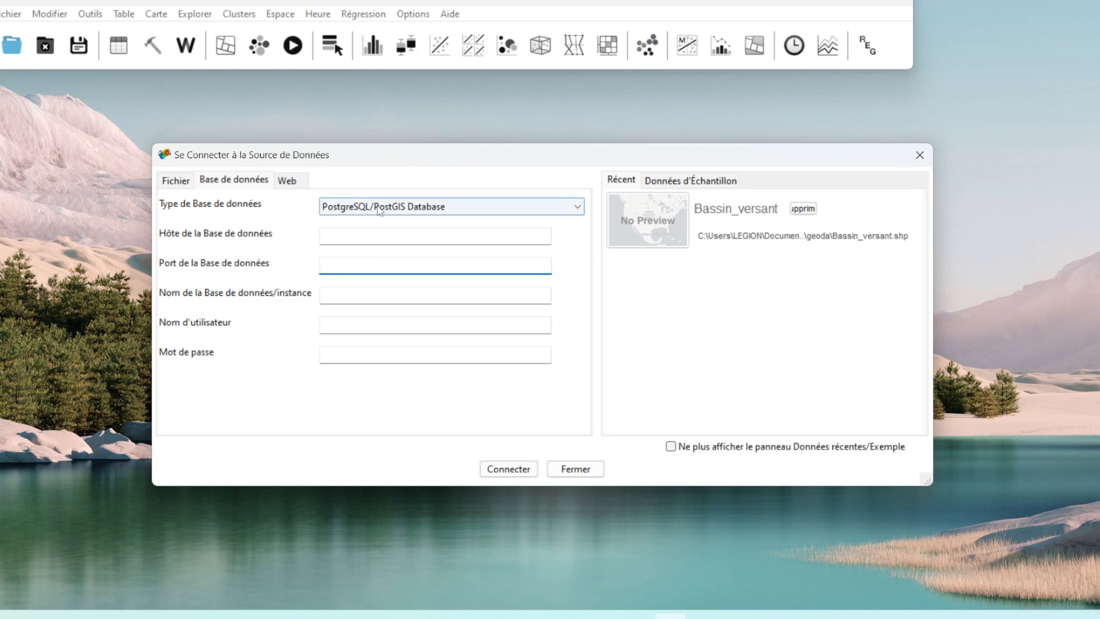
pyautogui.click(338, 293)
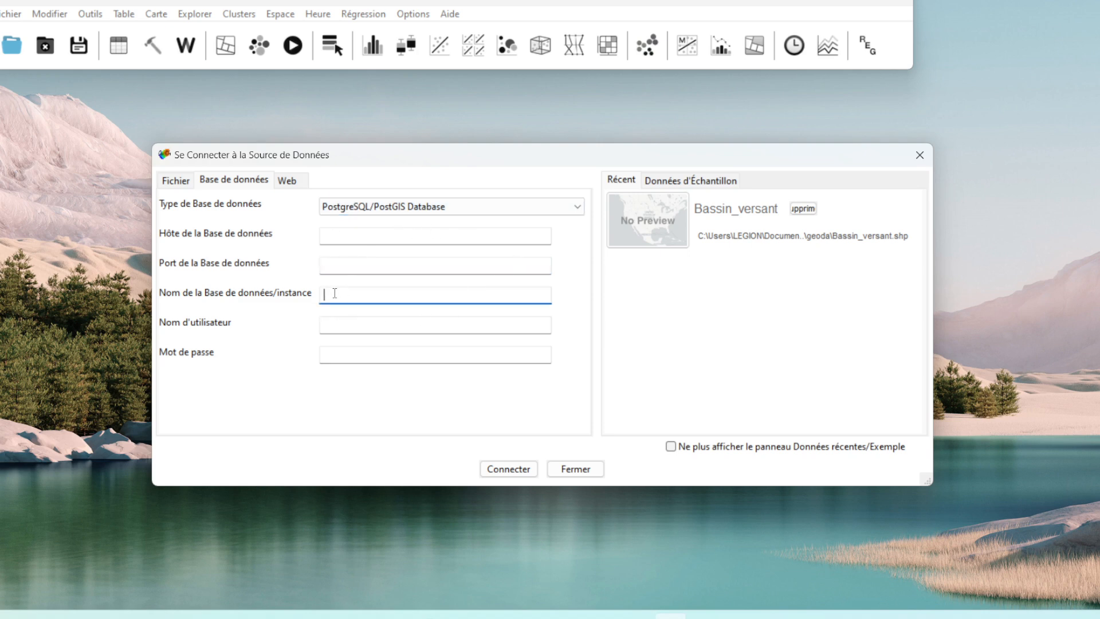
pyautogui.click(356, 327)
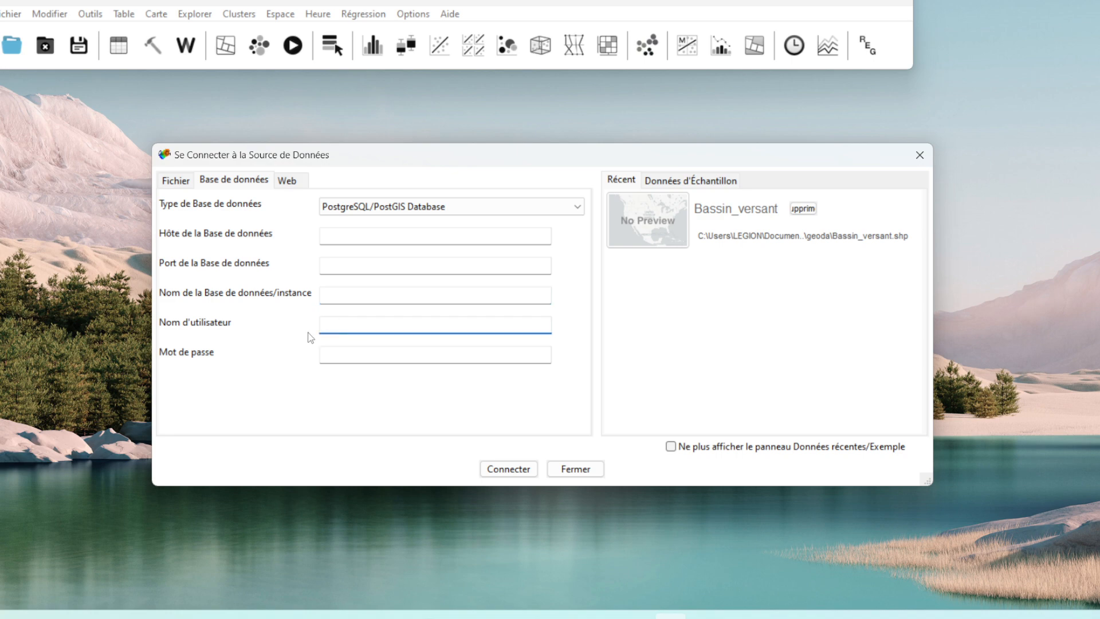
pyautogui.click(342, 358)
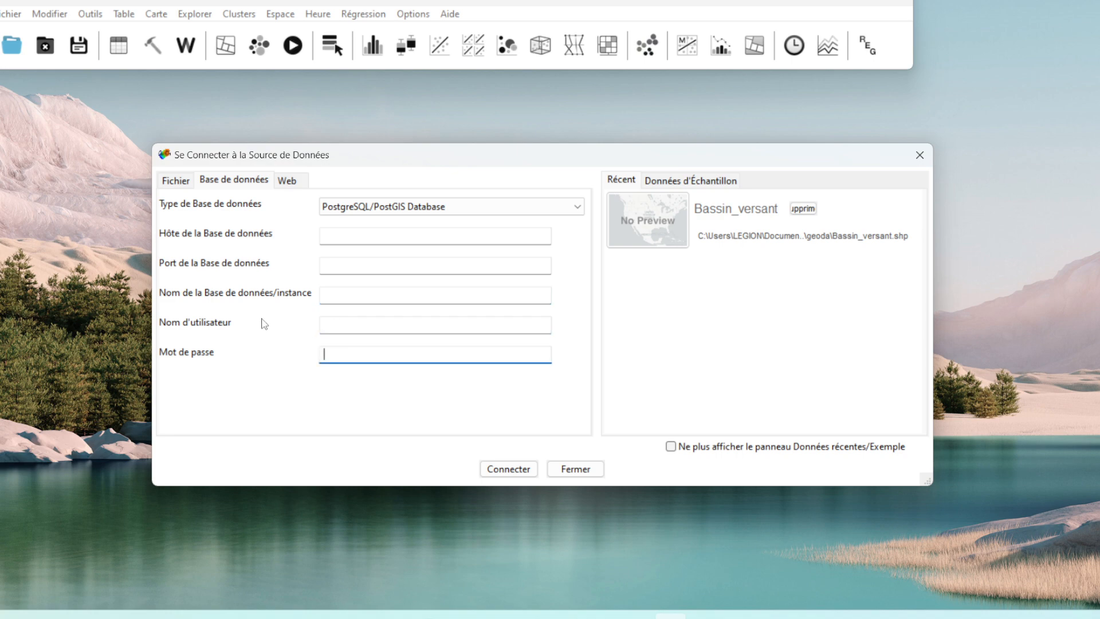
pyautogui.click(289, 182)
pyautogui.click(248, 242)
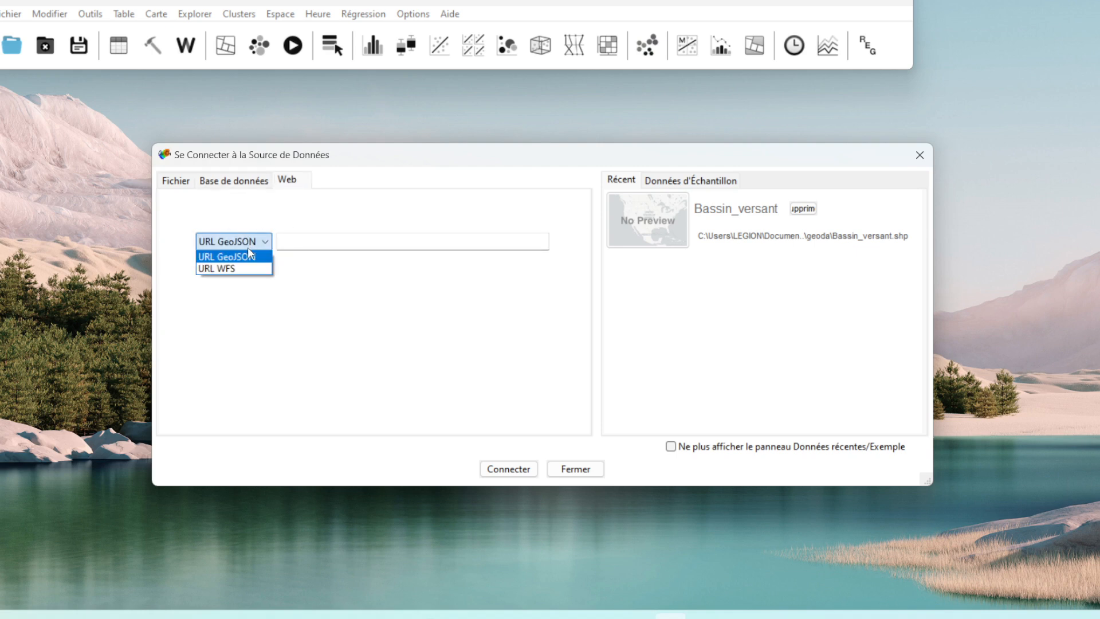
pyautogui.click(227, 269)
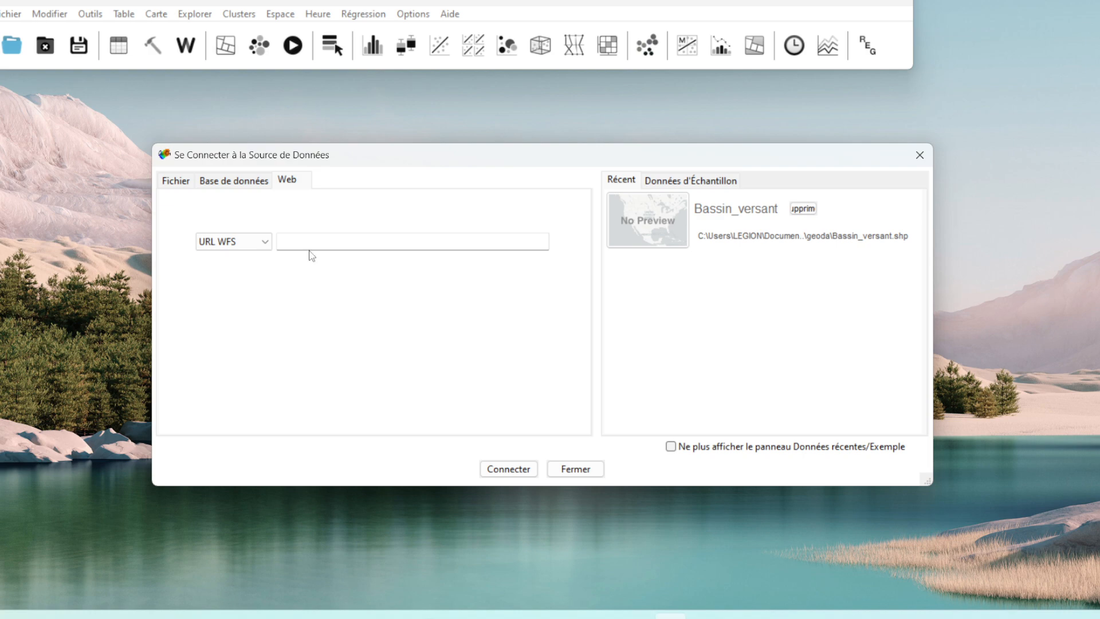
pyautogui.click(329, 244)
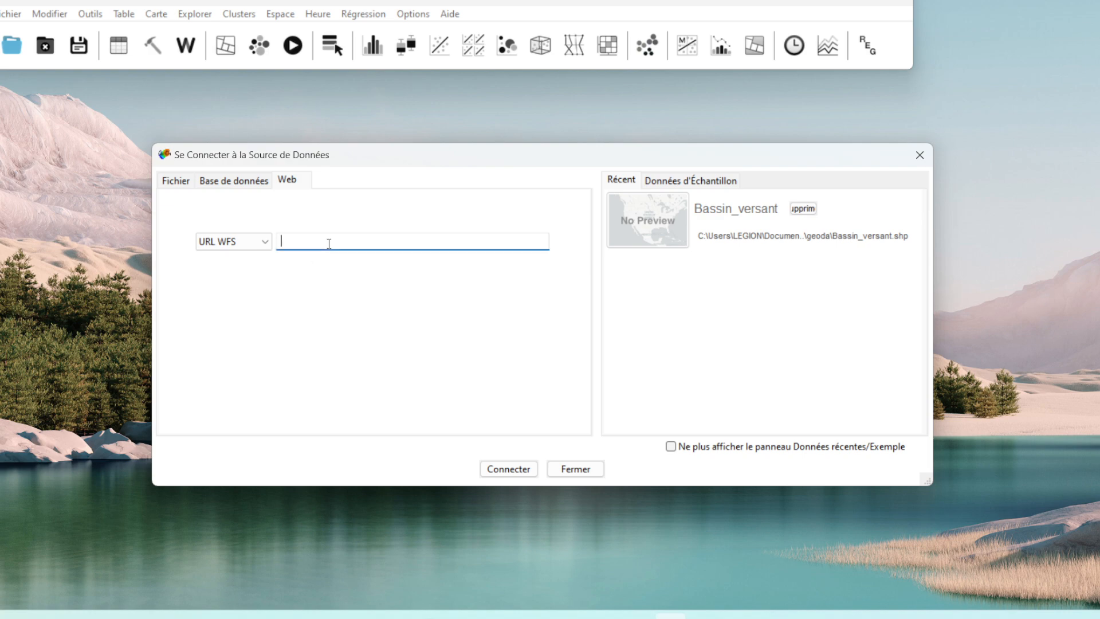
pyautogui.write('https://')
pyautogui.click(178, 181)
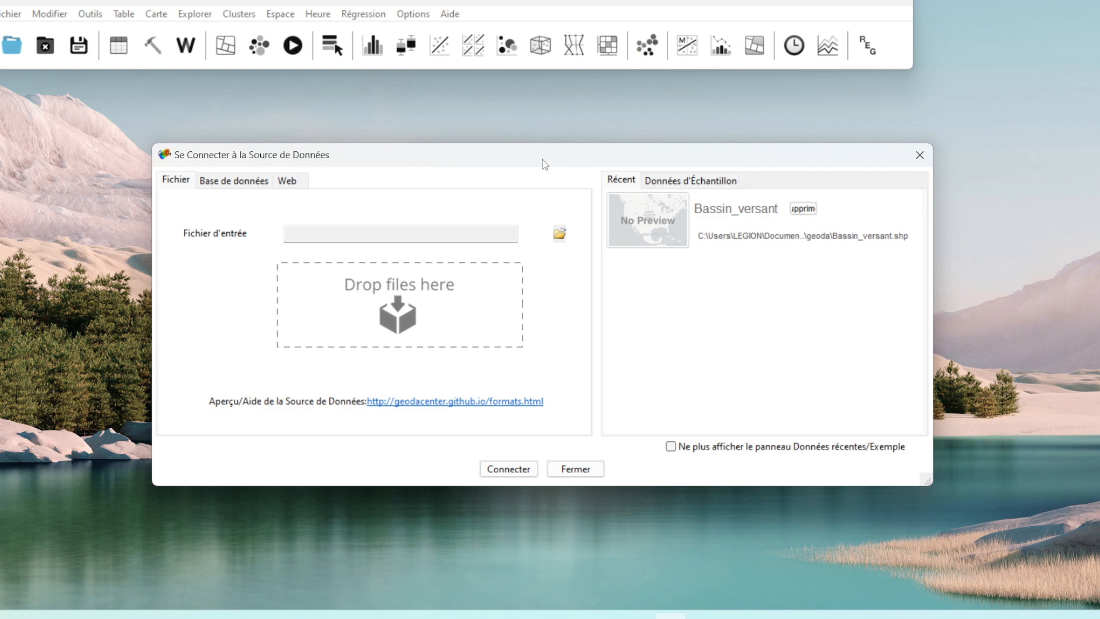
pyautogui.moveTo(543, 165); pyautogui.dragTo(501, 154)
pyautogui.click(880, 144)
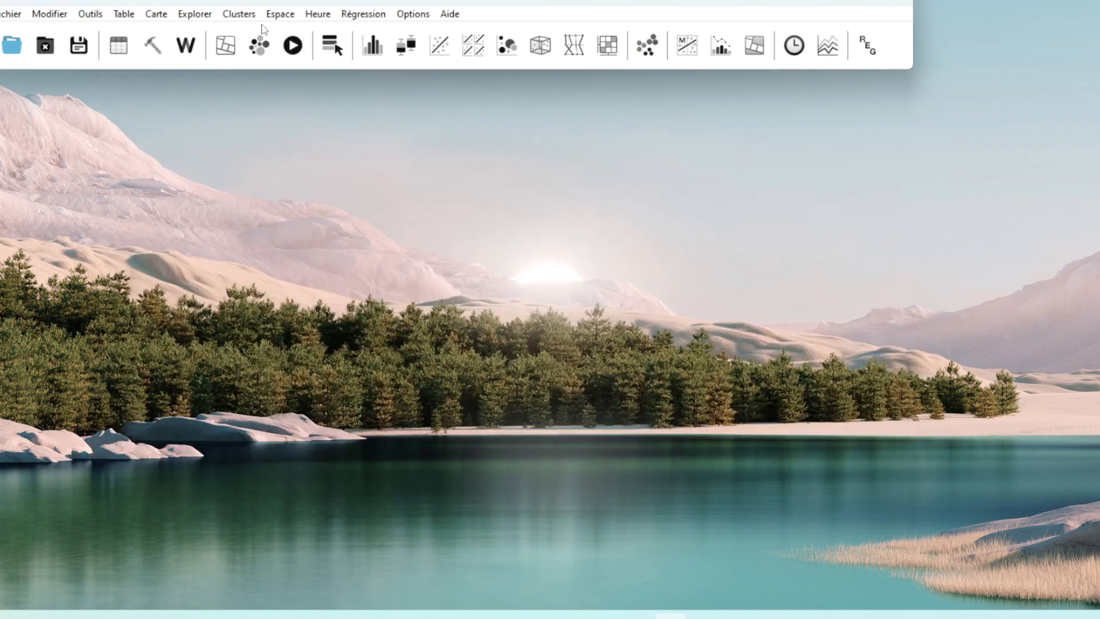
# - Bring the GeoDa window fully into view and examine its file, editing and tool commands
pyautogui.moveTo(343, 1); pyautogui.dragTo(373, 1)
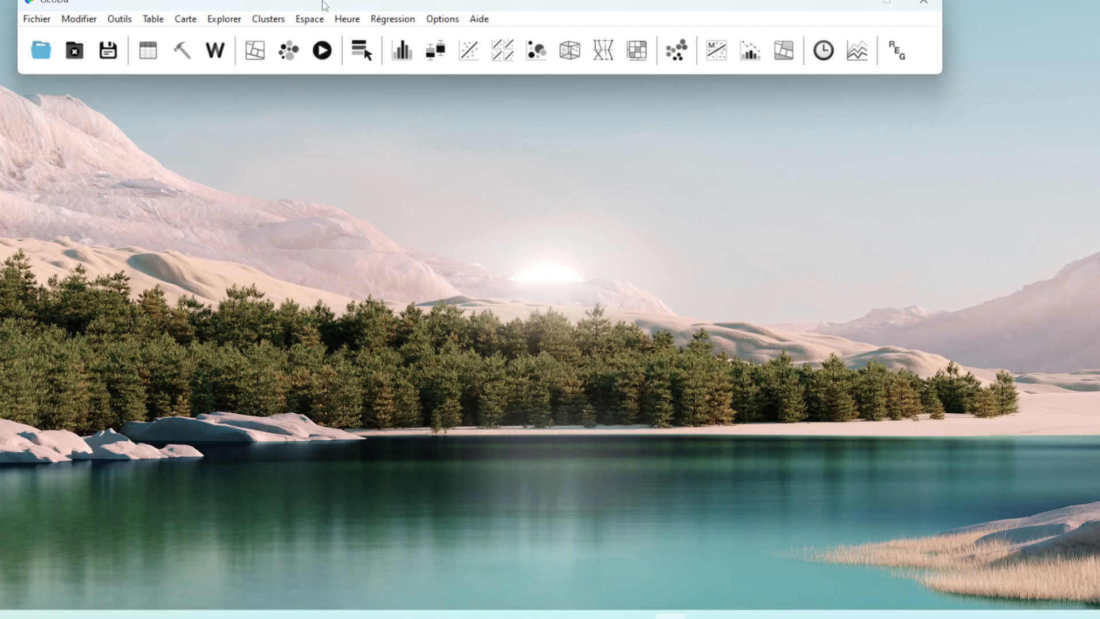
pyautogui.moveTo(148, 2); pyautogui.dragTo(162, 10)
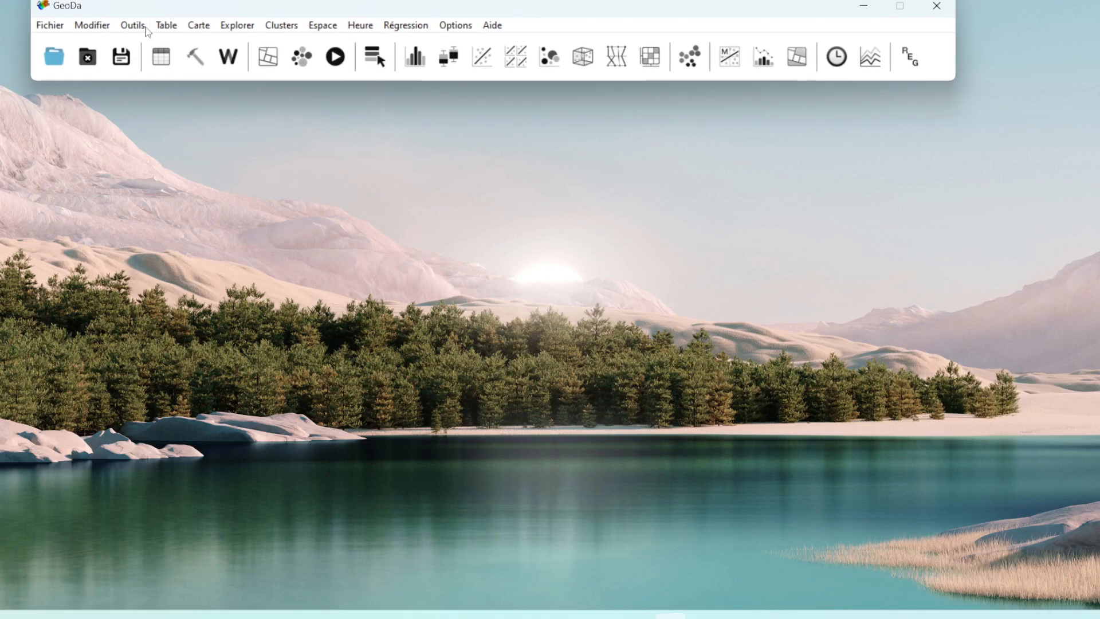
pyautogui.click(49, 26)
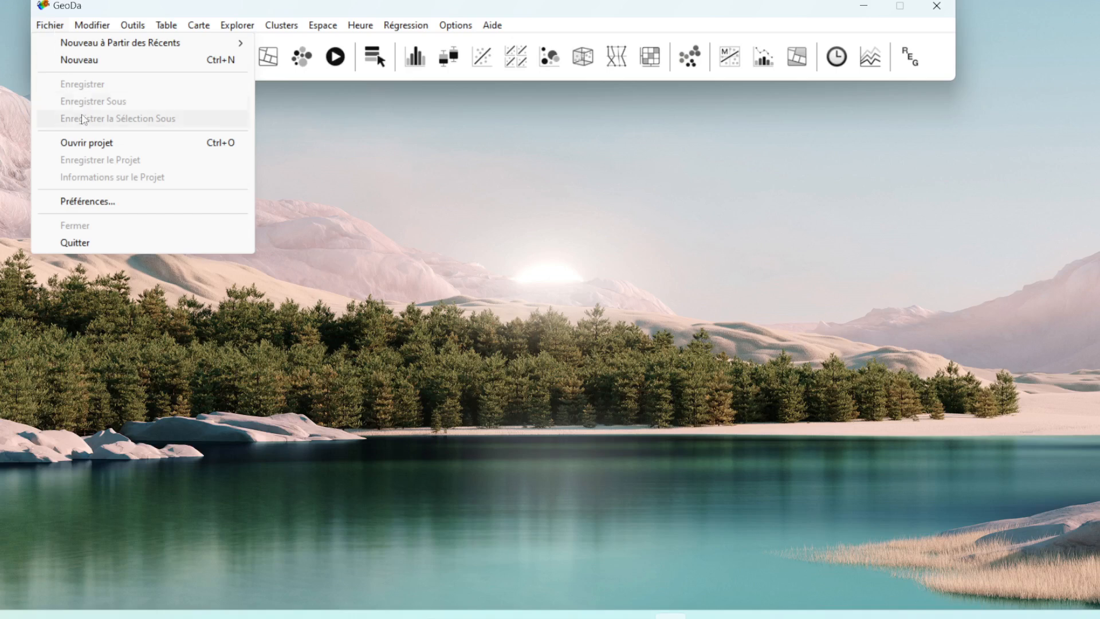
pyautogui.click(111, 8)
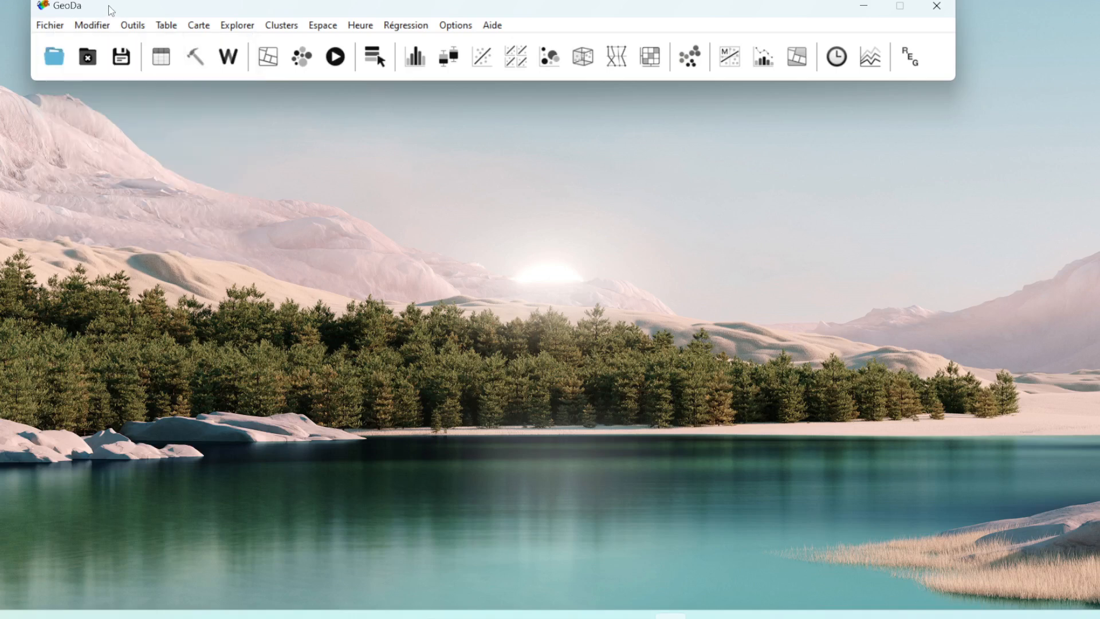
pyautogui.click(50, 25)
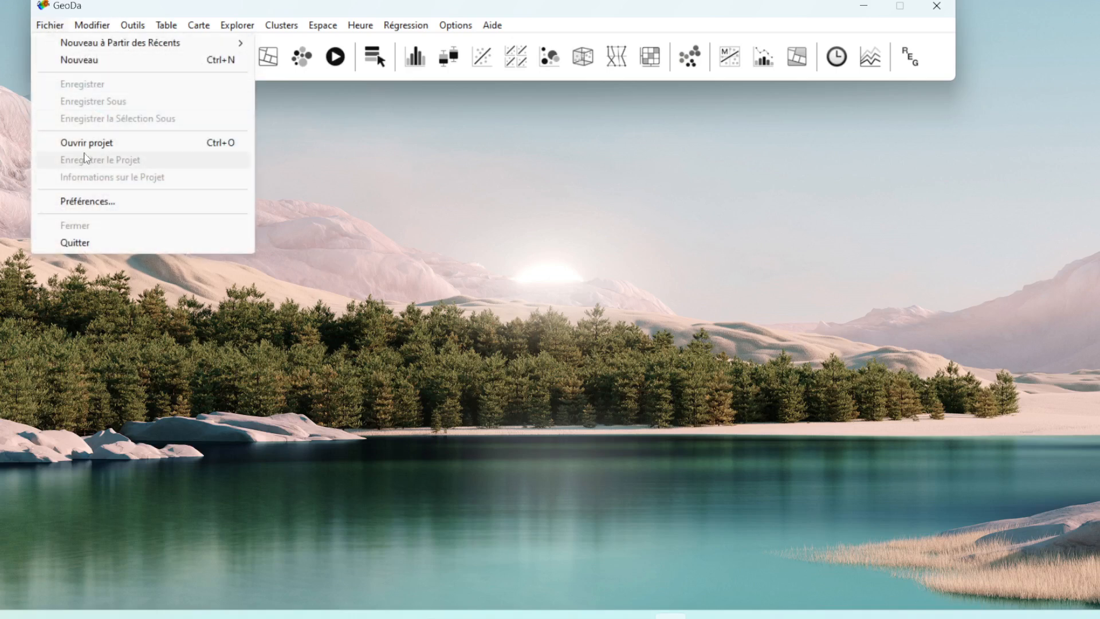
pyautogui.click(92, 25)
pyautogui.click(92, 25)
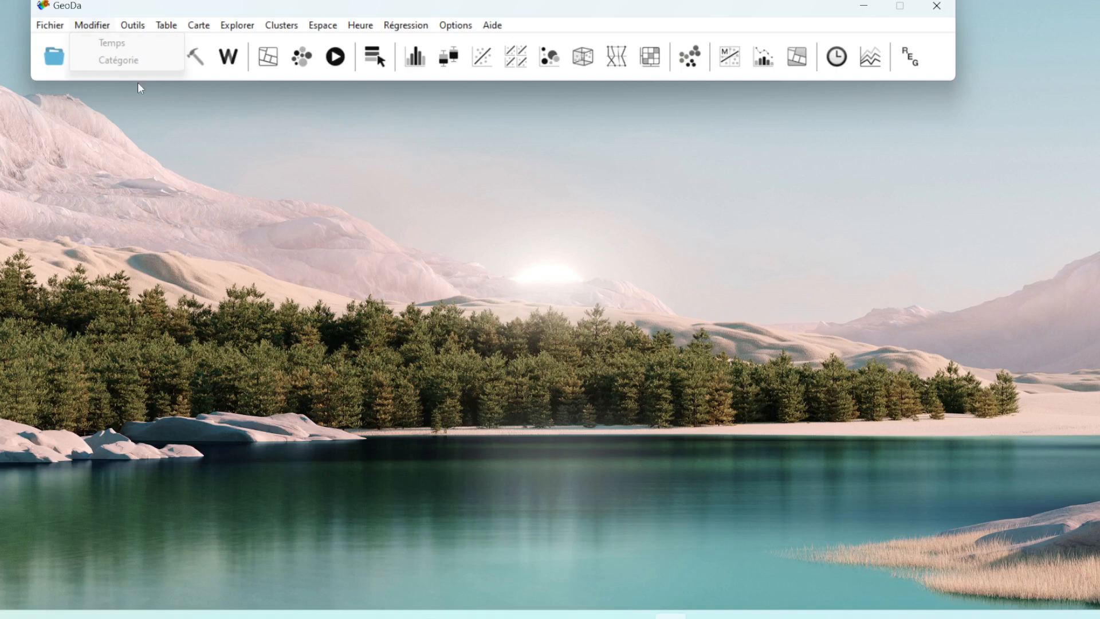
pyautogui.click(106, 26)
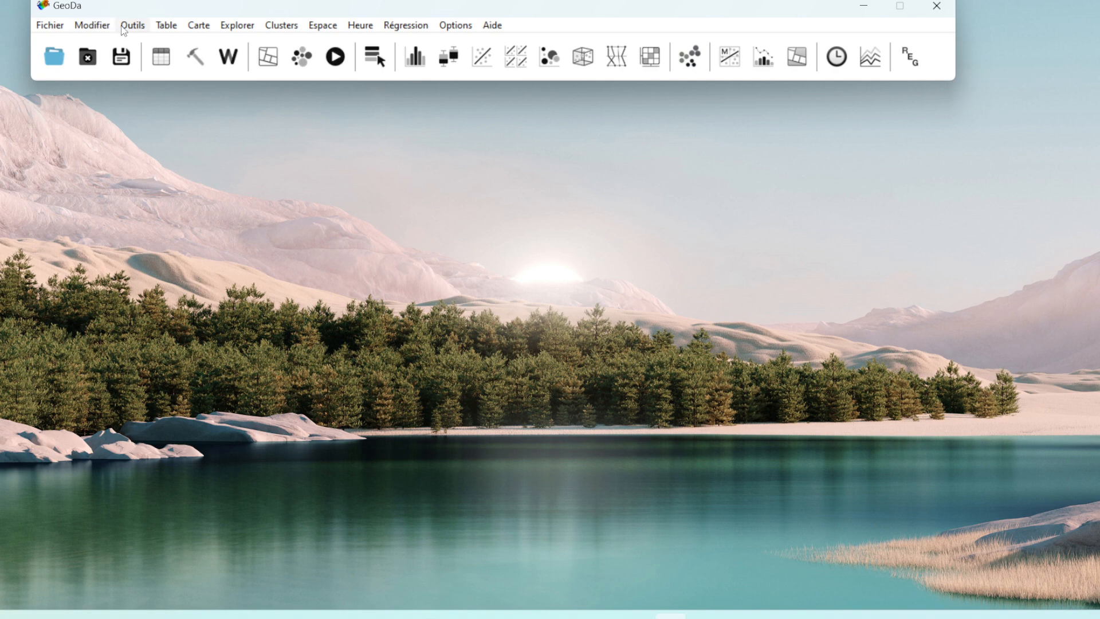
pyautogui.click(127, 29)
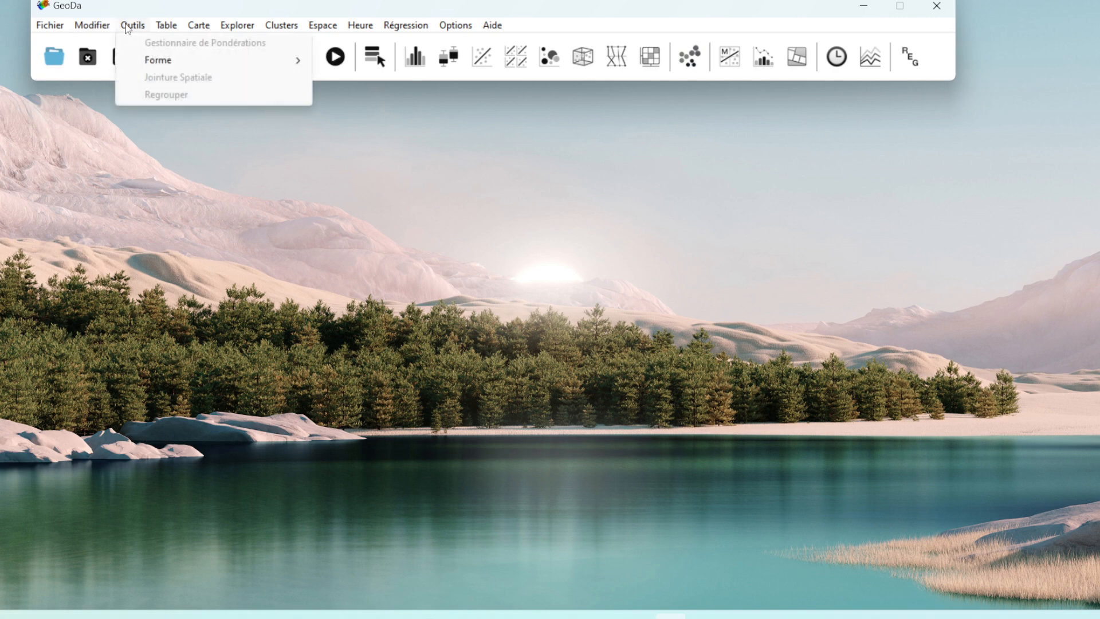
pyautogui.moveTo(172, 63)
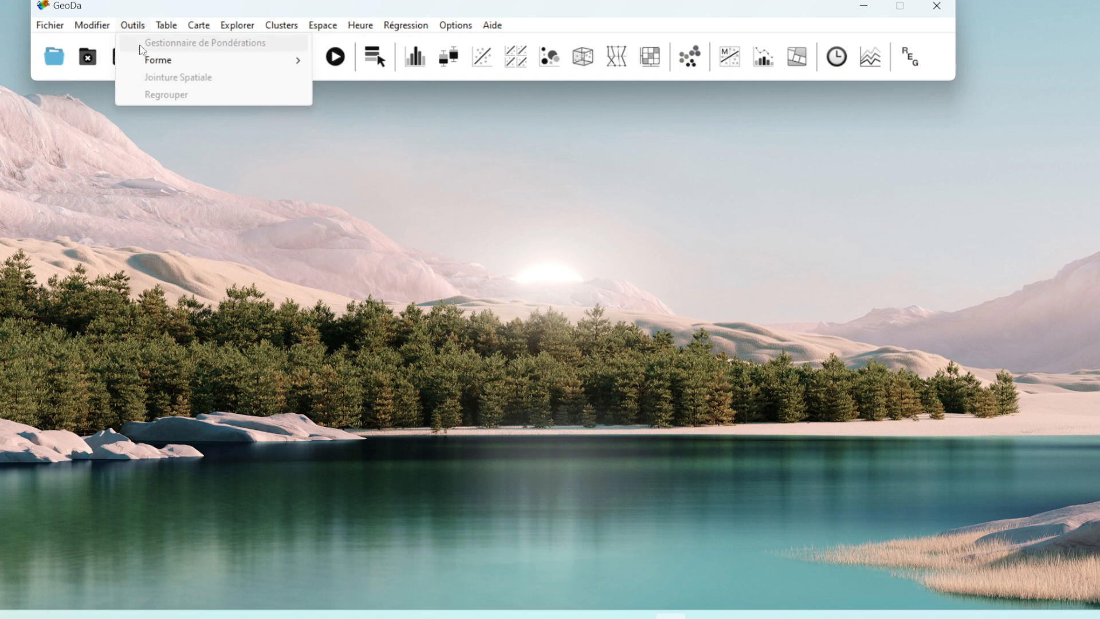
# - Examine the available table, mapping and data exploration commands
pyautogui.click(166, 26)
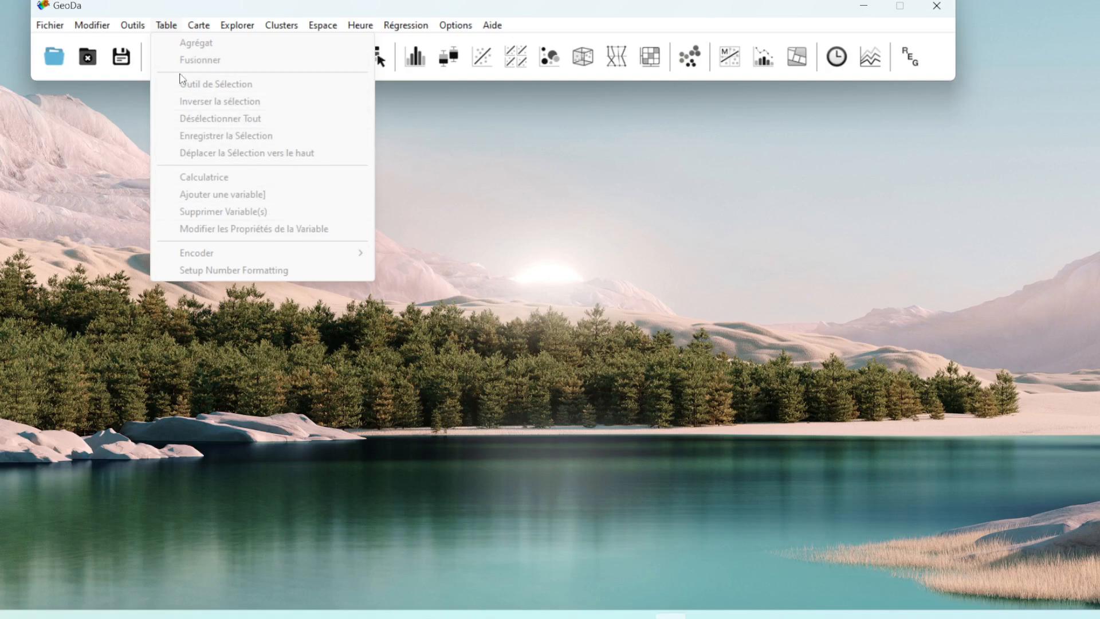
pyautogui.click(200, 28)
pyautogui.click(199, 26)
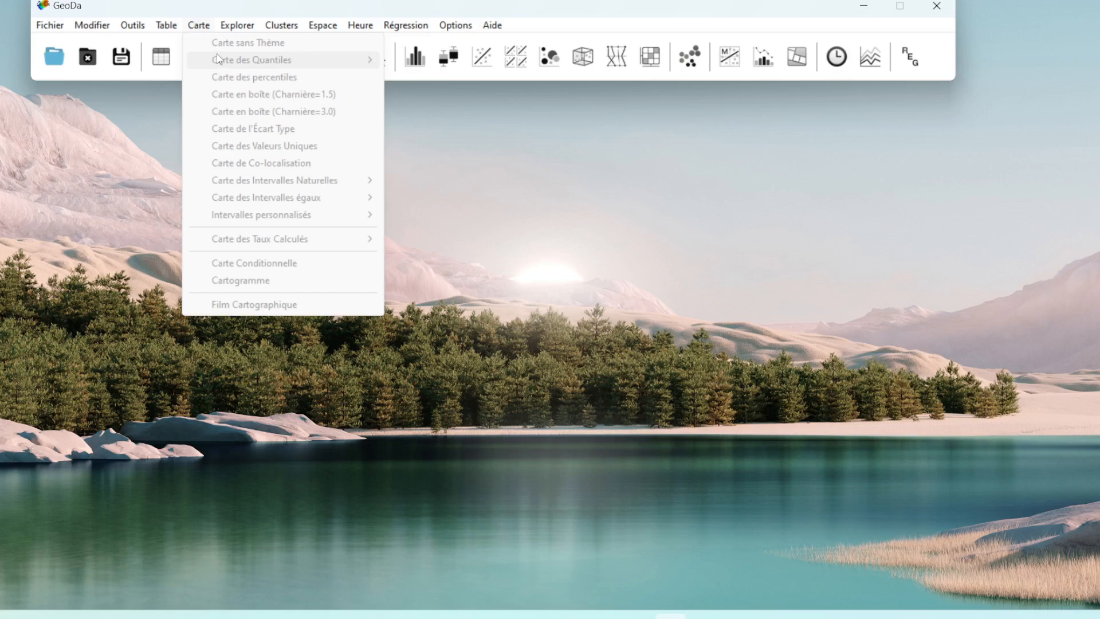
pyautogui.moveTo(229, 29)
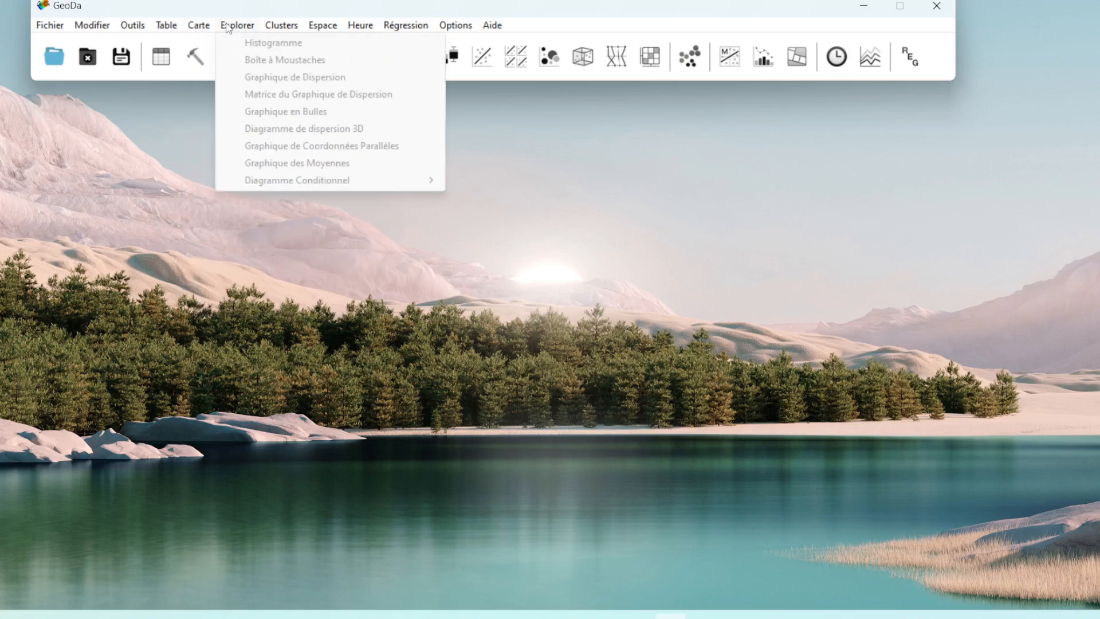
pyautogui.moveTo(332, 34)
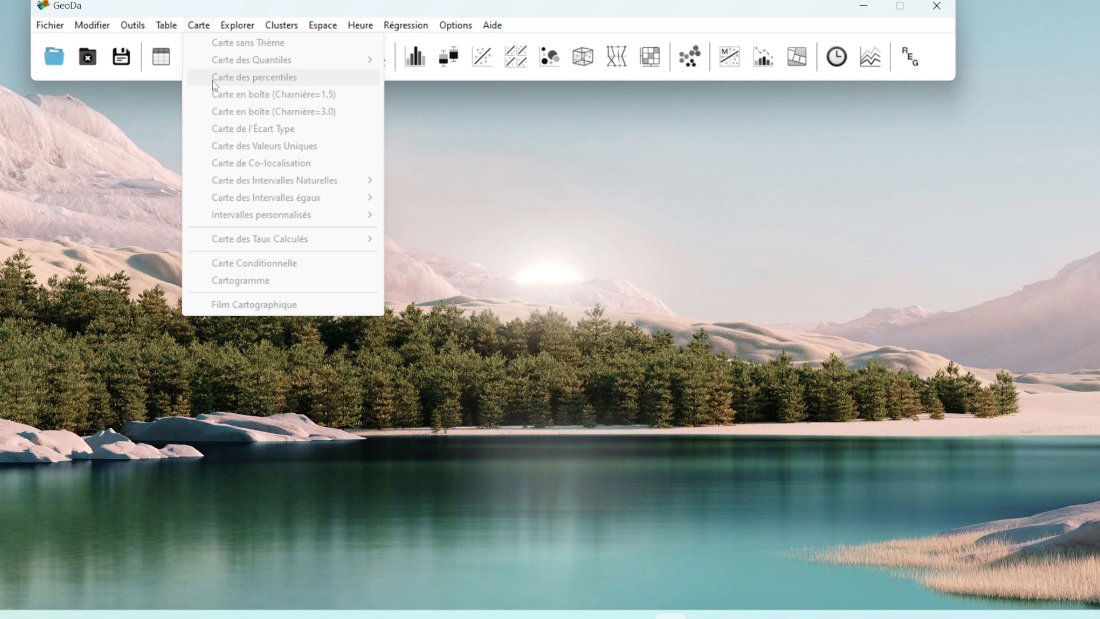
pyautogui.click(137, 8)
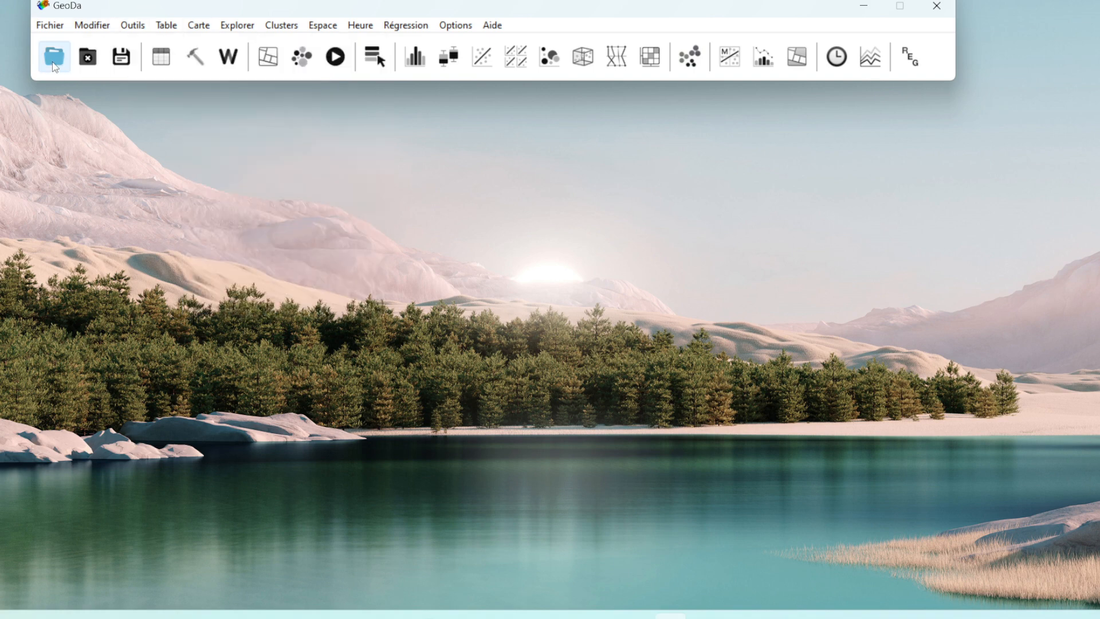
# - Load the ESRI shapefile Bassin_versant.shp from the geoda folder as the input data source
pyautogui.click(54, 64)
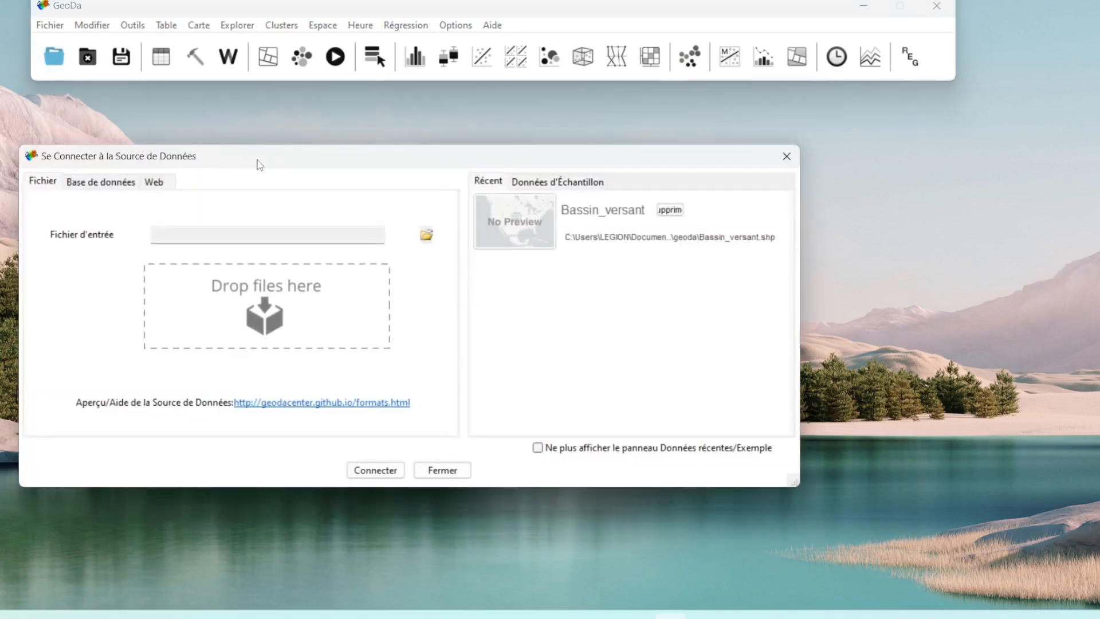
pyautogui.moveTo(260, 165); pyautogui.dragTo(270, 112)
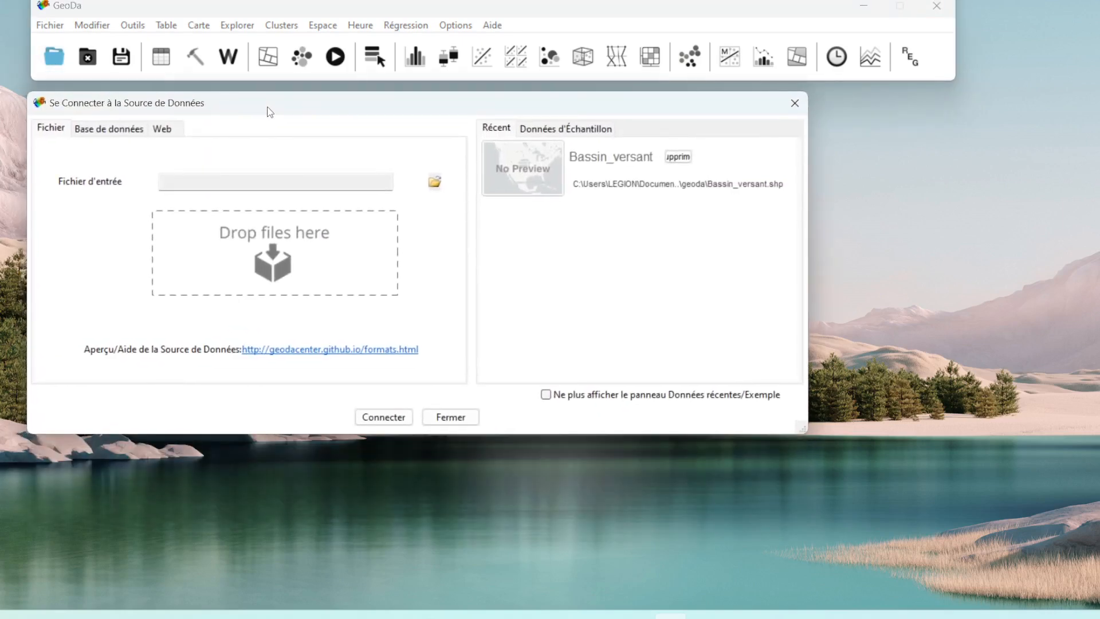
pyautogui.click(435, 182)
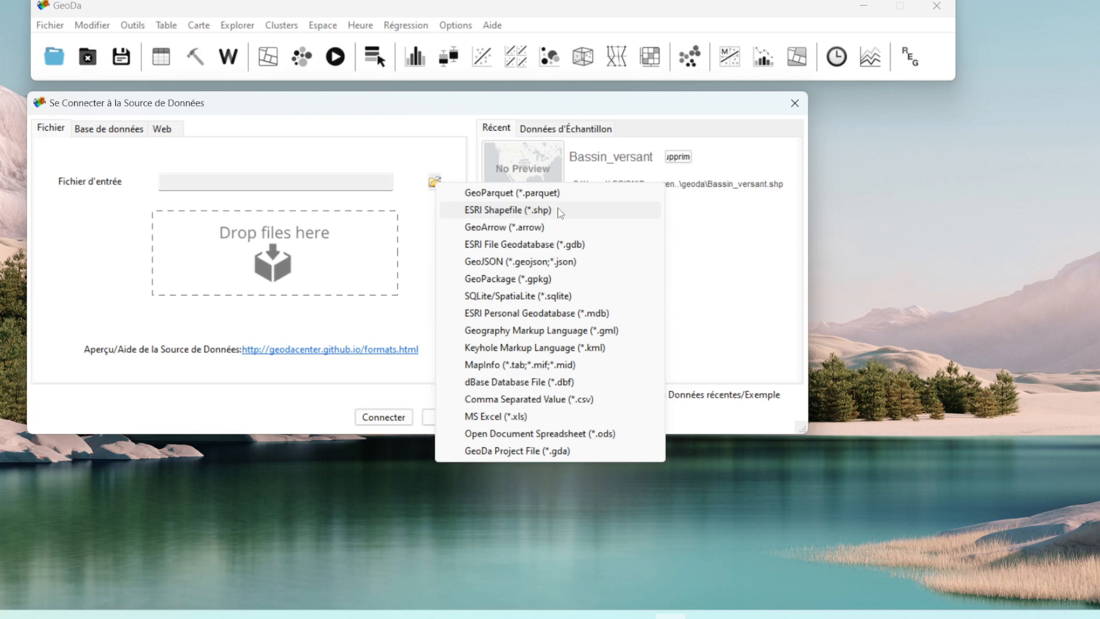
pyautogui.click(508, 211)
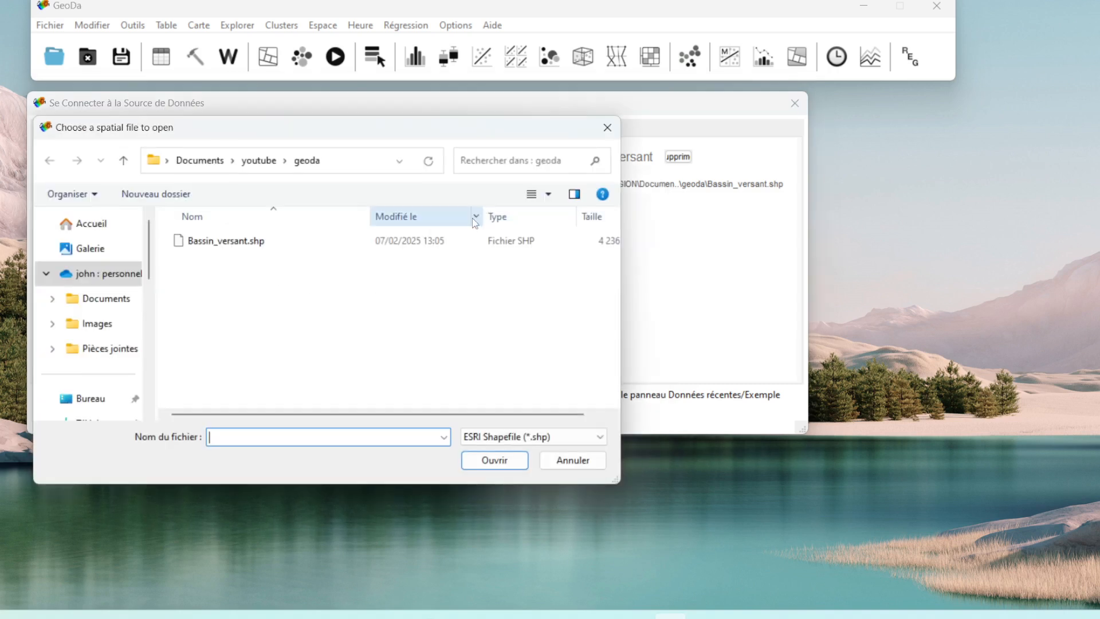
pyautogui.click(209, 244)
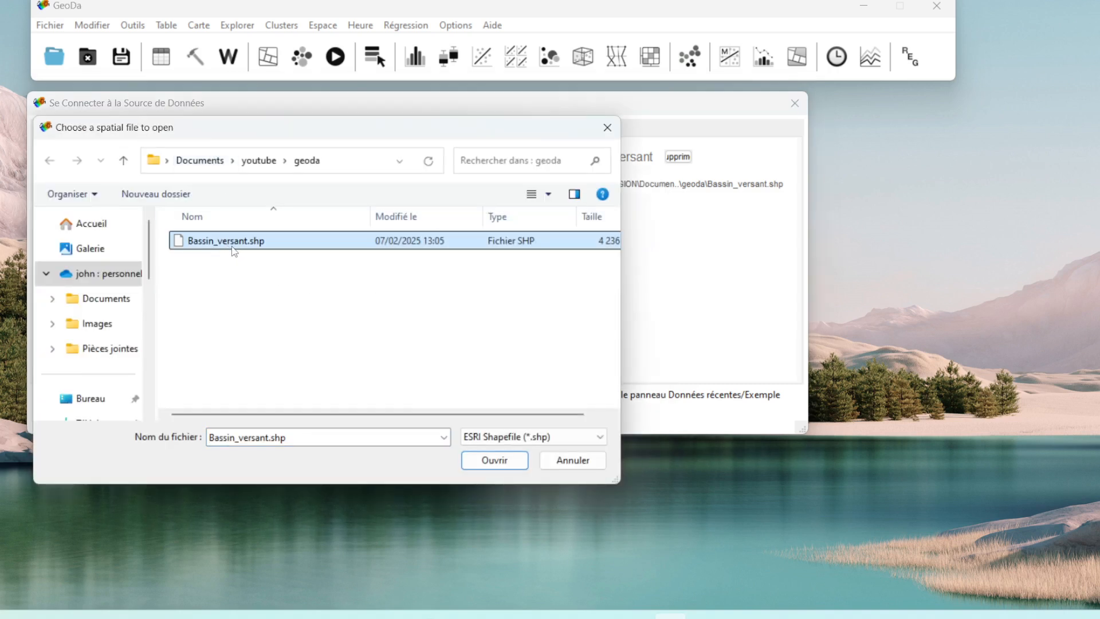
pyautogui.click(496, 466)
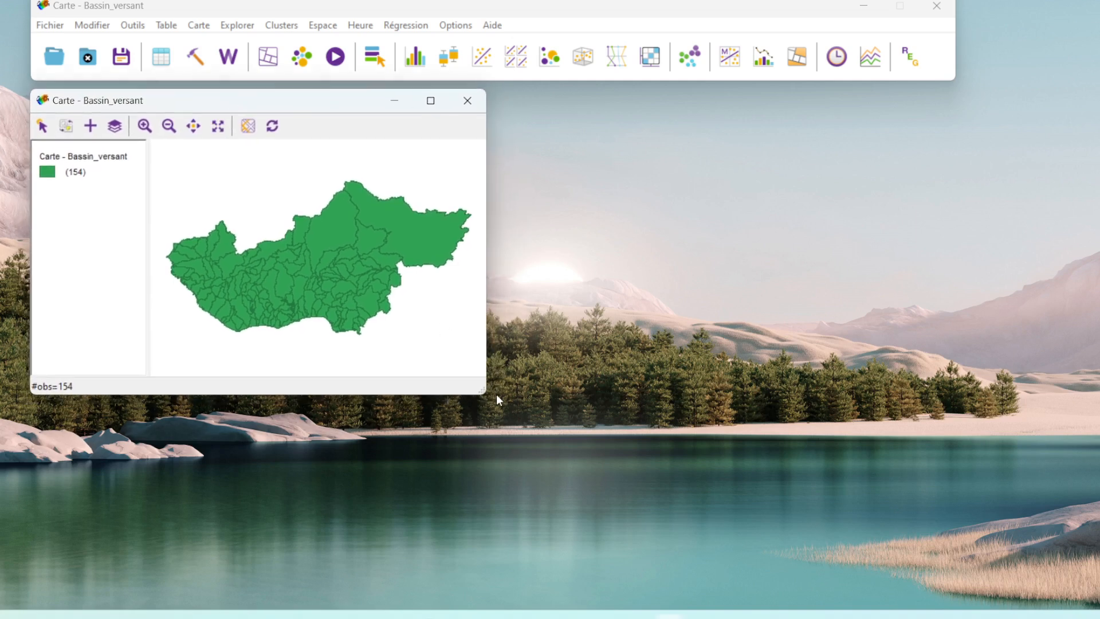
# - Enlarge the Bassin_versant map window and select the single basin polygon along the northern edge, west of the large northern basins
pyautogui.moveTo(481, 387); pyautogui.dragTo(965, 586)
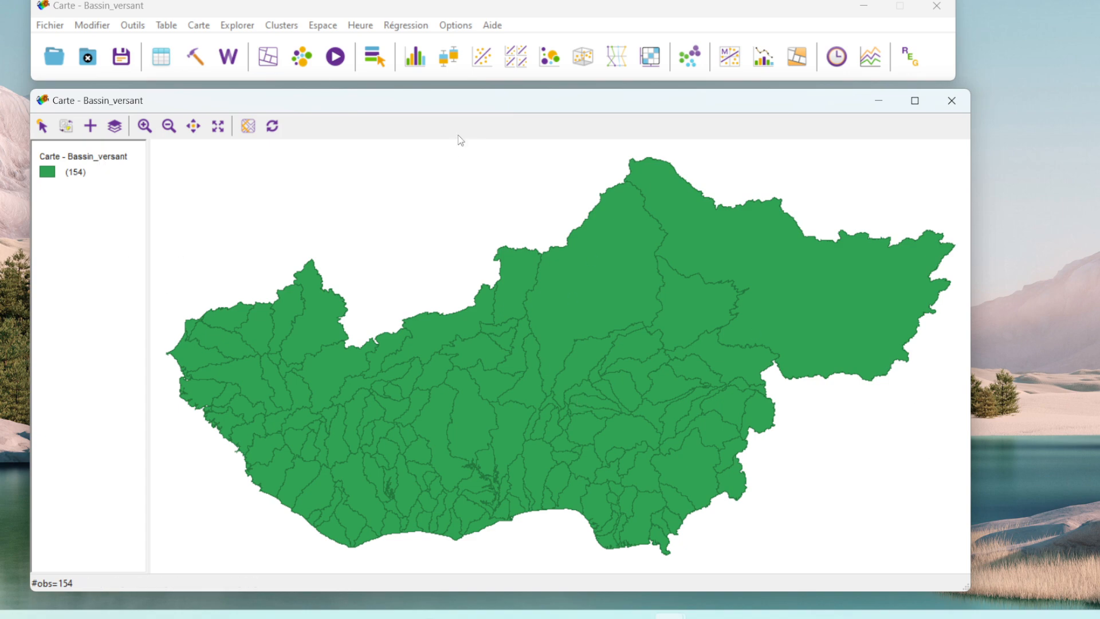
pyautogui.moveTo(202, 101)
pyautogui.mouseDown()
pyautogui.moveTo(211, 108)
pyautogui.moveTo(194, 101)
pyautogui.mouseUp()
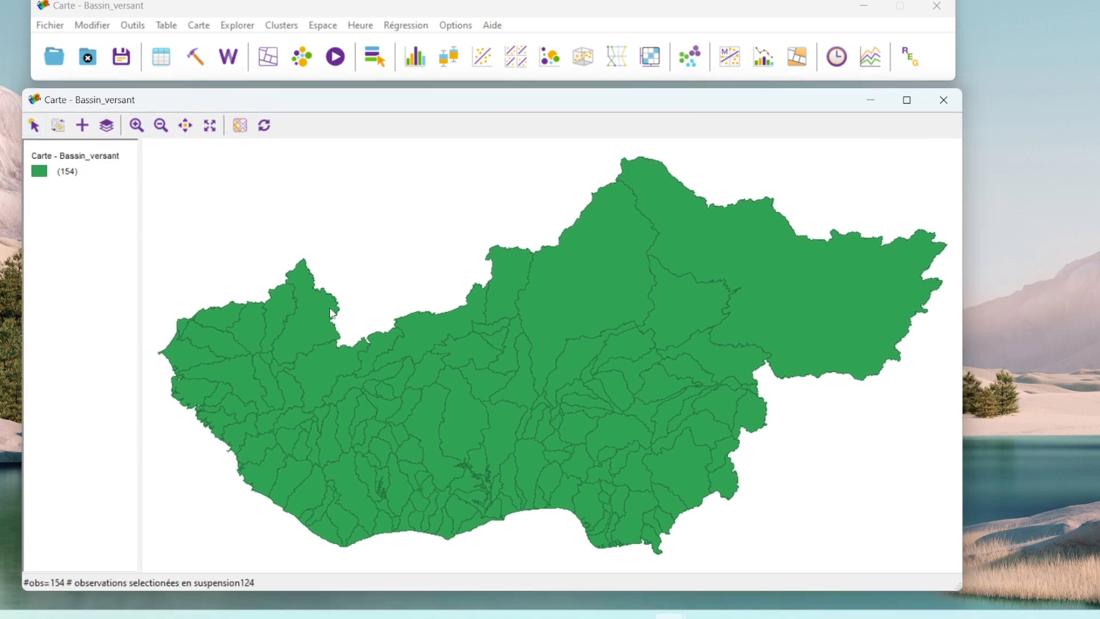
pyautogui.click(305, 325)
pyautogui.click(439, 341)
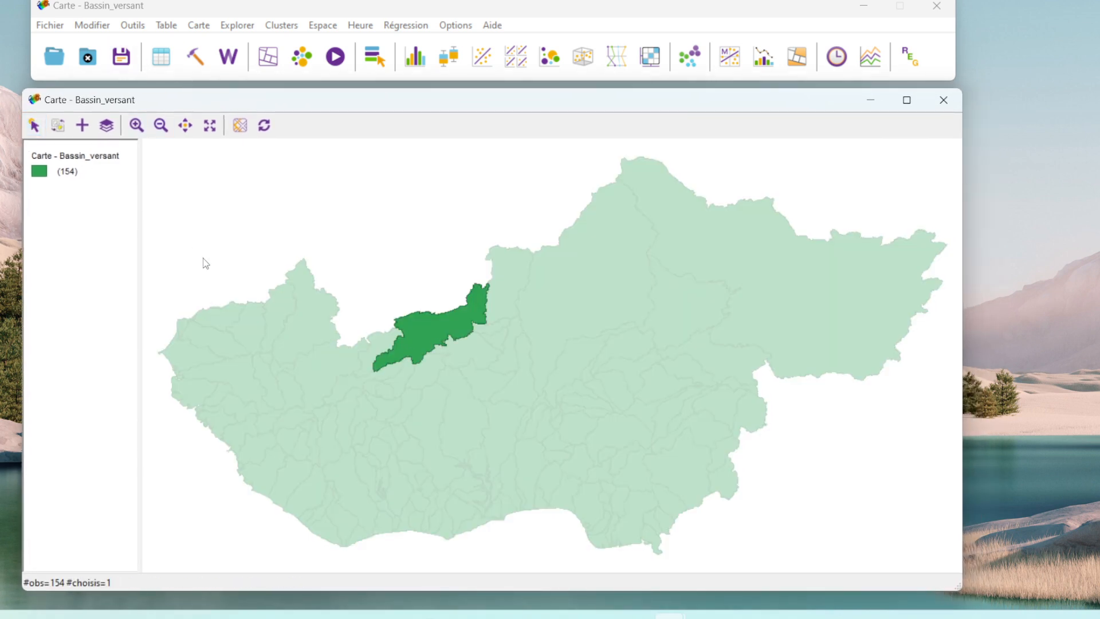
# - Invert the map selection, reselect the single northern basin, and invert again to select every other basin
pyautogui.click(59, 126)
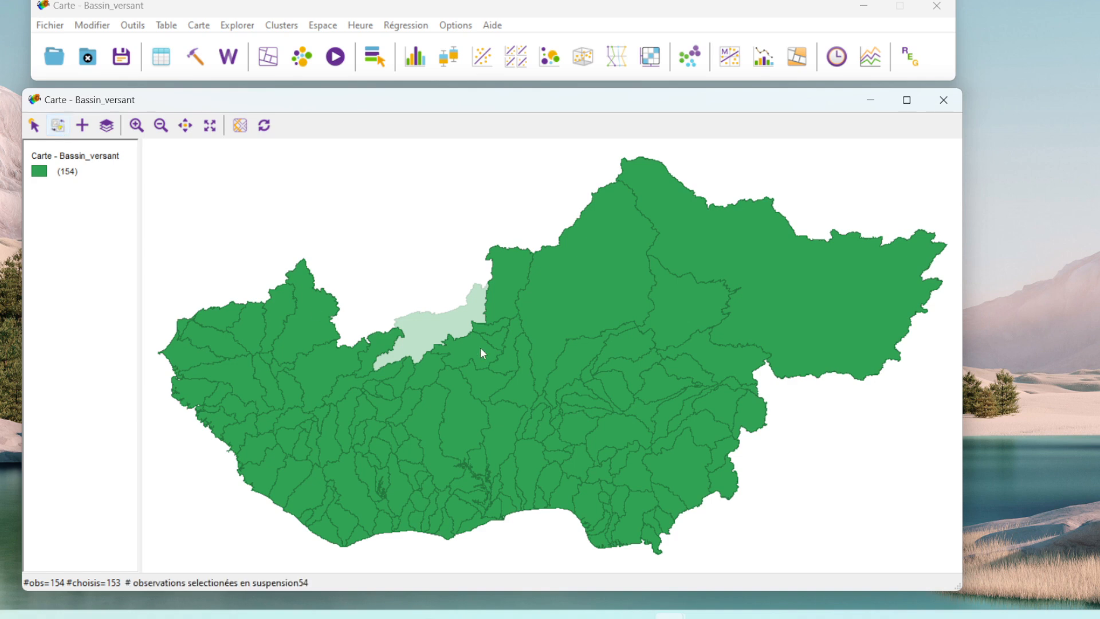
pyautogui.click(430, 324)
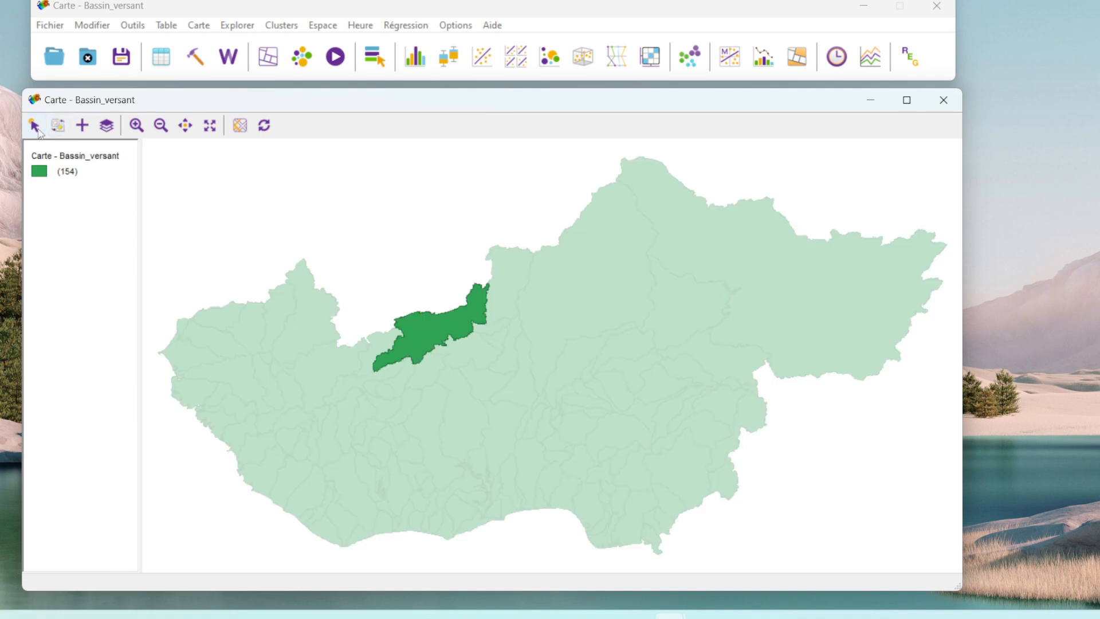
pyautogui.click(58, 125)
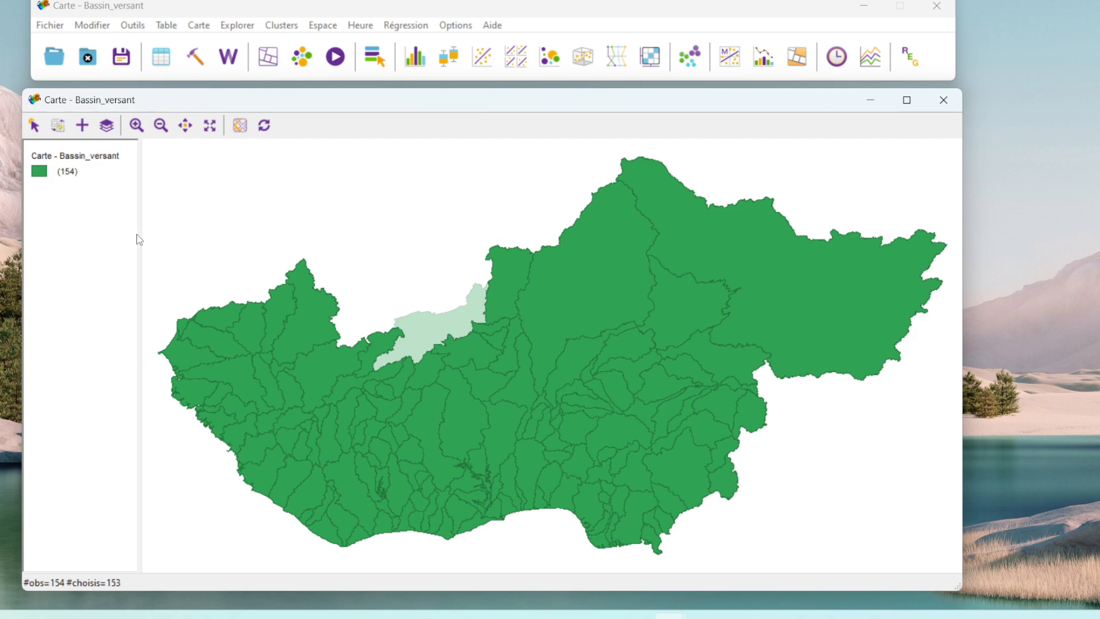
# - Examine the data source options for adding another map layer, and close the dialog without connecting
pyautogui.click(81, 126)
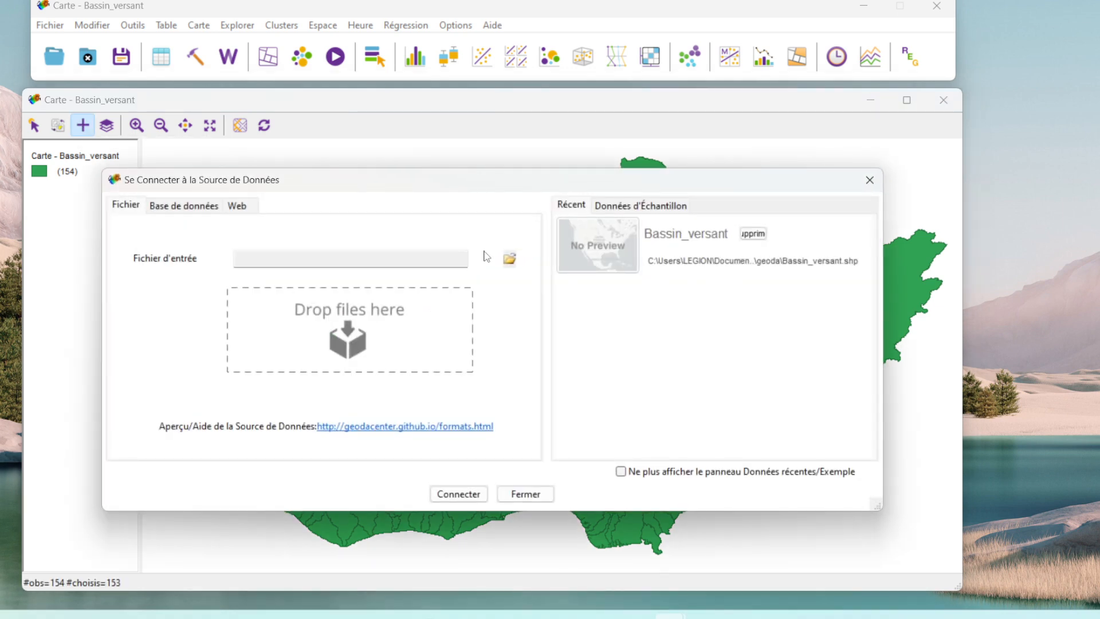
pyautogui.moveTo(458, 177)
pyautogui.mouseDown()
pyautogui.moveTo(494, 211)
pyautogui.moveTo(469, 193)
pyautogui.mouseUp()
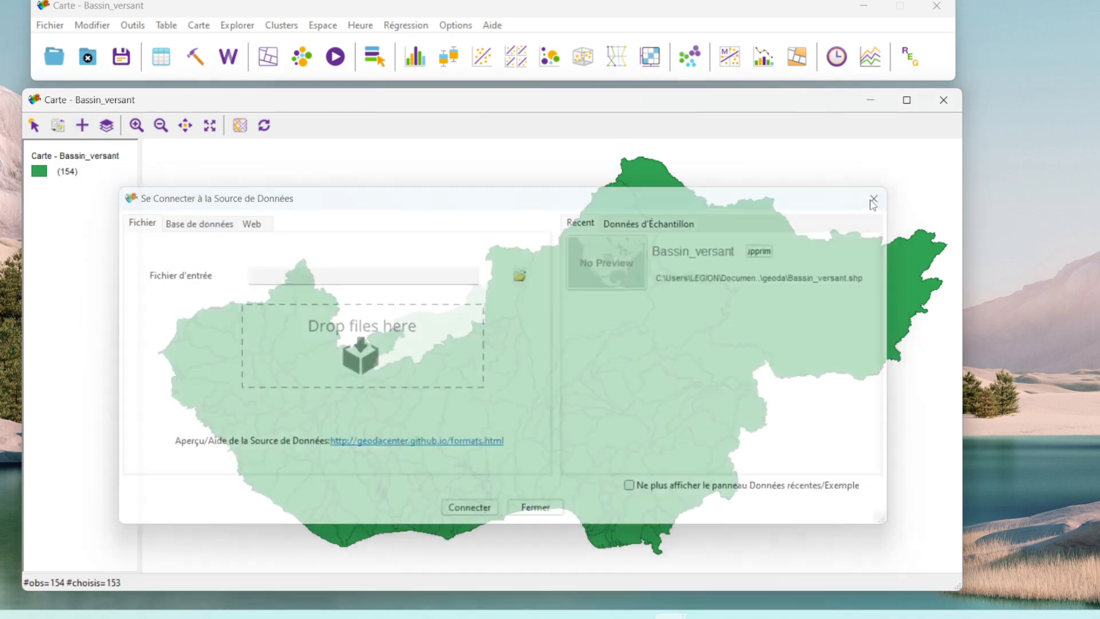
pyautogui.click(881, 196)
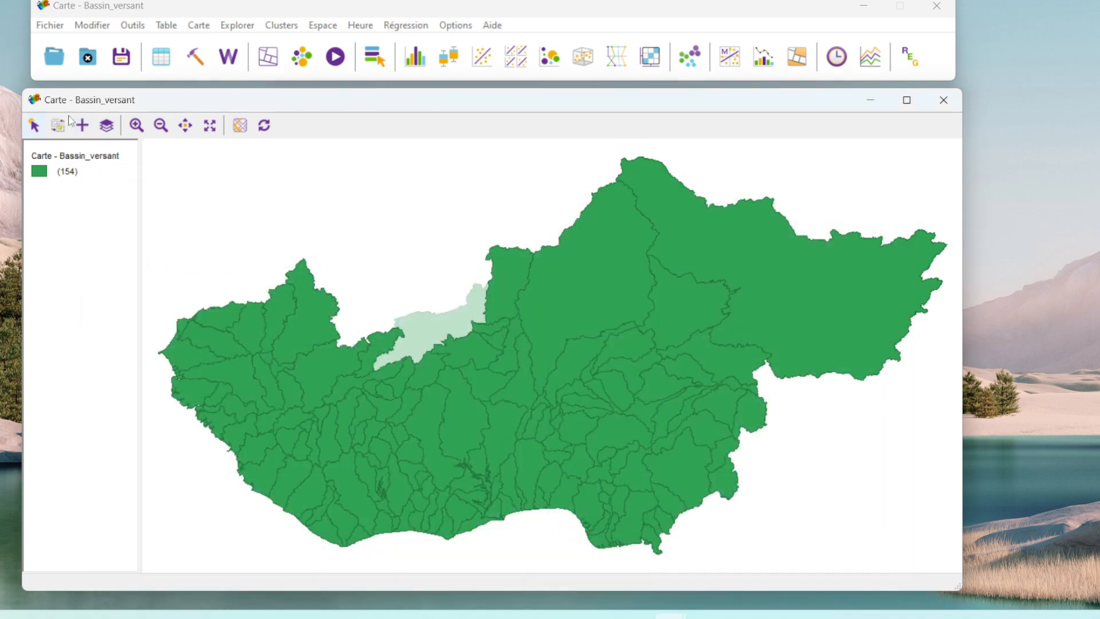
# - Toggle the Bassin_versant layer off and on in the map layer settings, and close the settings
pyautogui.click(114, 128)
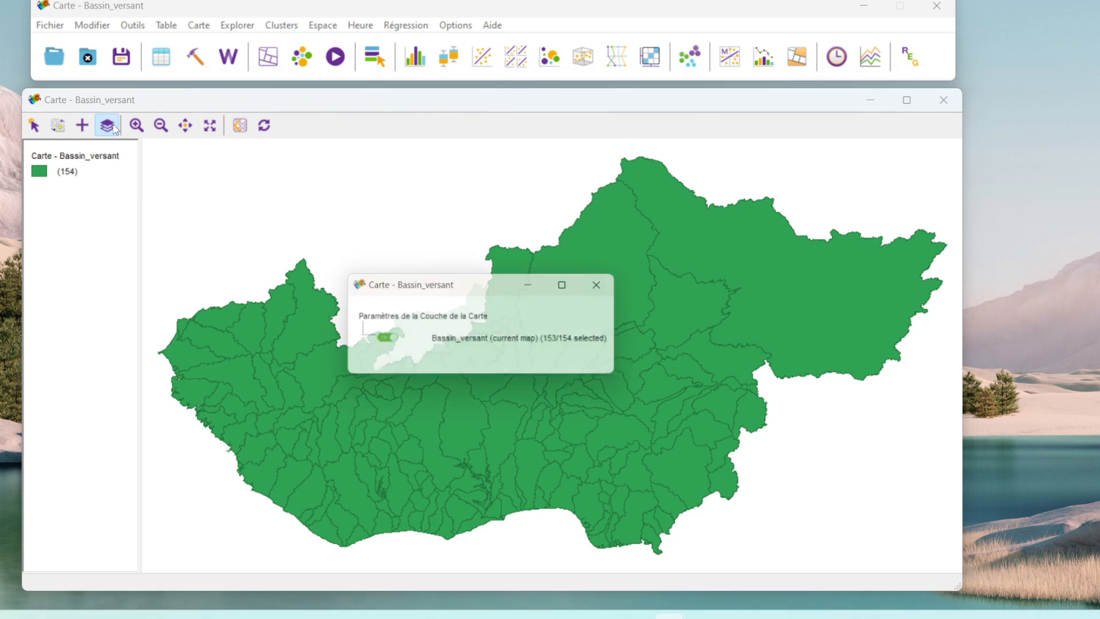
pyautogui.click(385, 341)
pyautogui.click(391, 342)
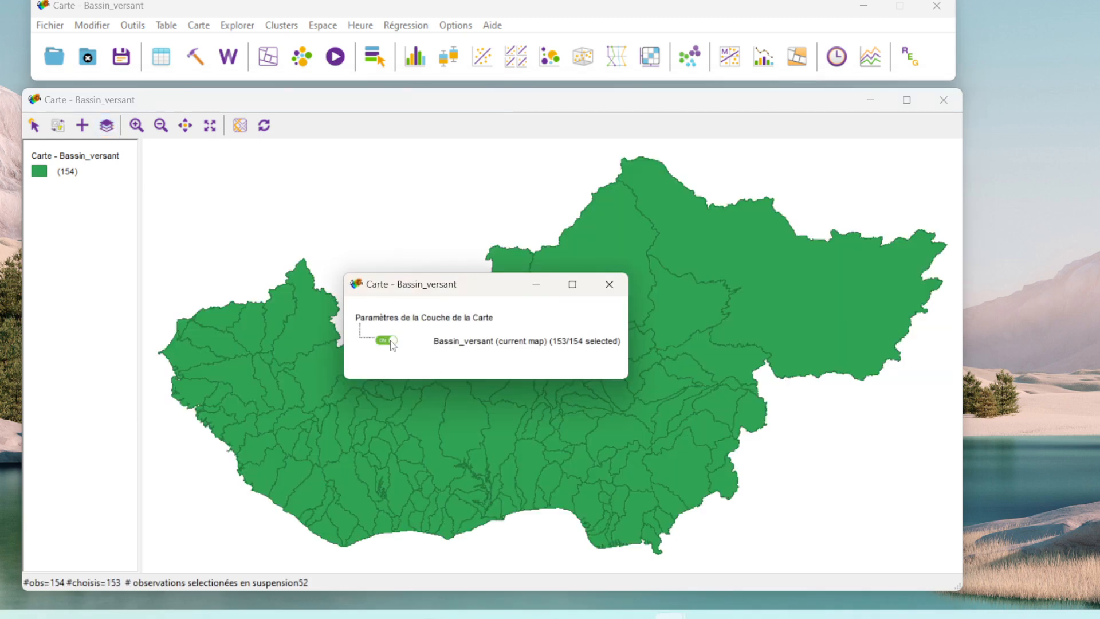
pyautogui.click(392, 342)
pyautogui.click(394, 343)
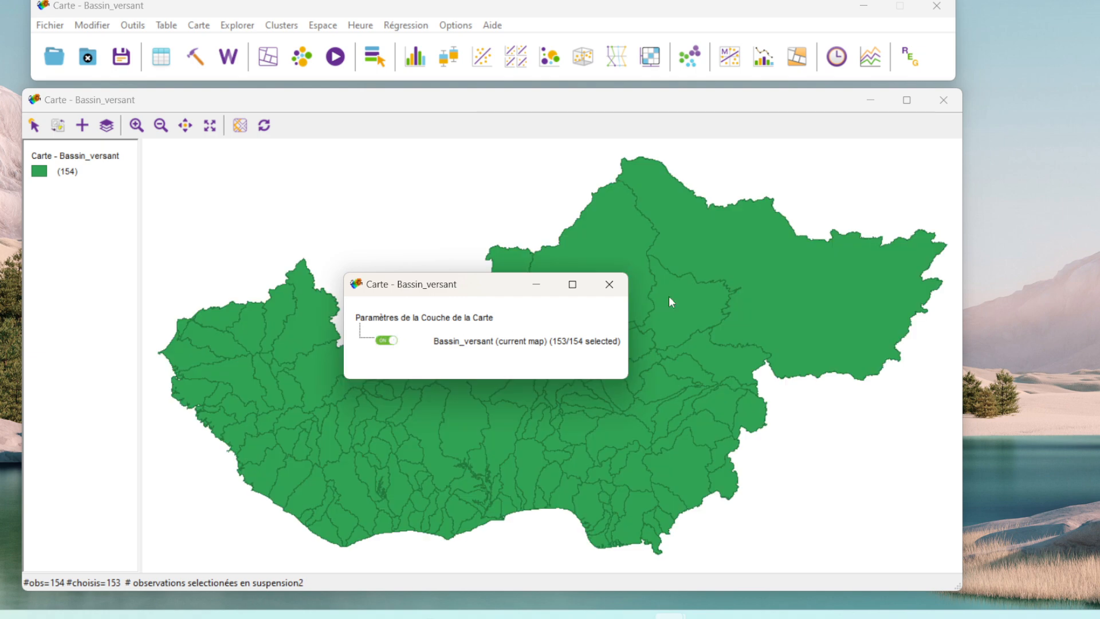
pyautogui.click(619, 288)
# - Try zooming in on the central basins and back out, and restore the map's full extent
pyautogui.click(136, 131)
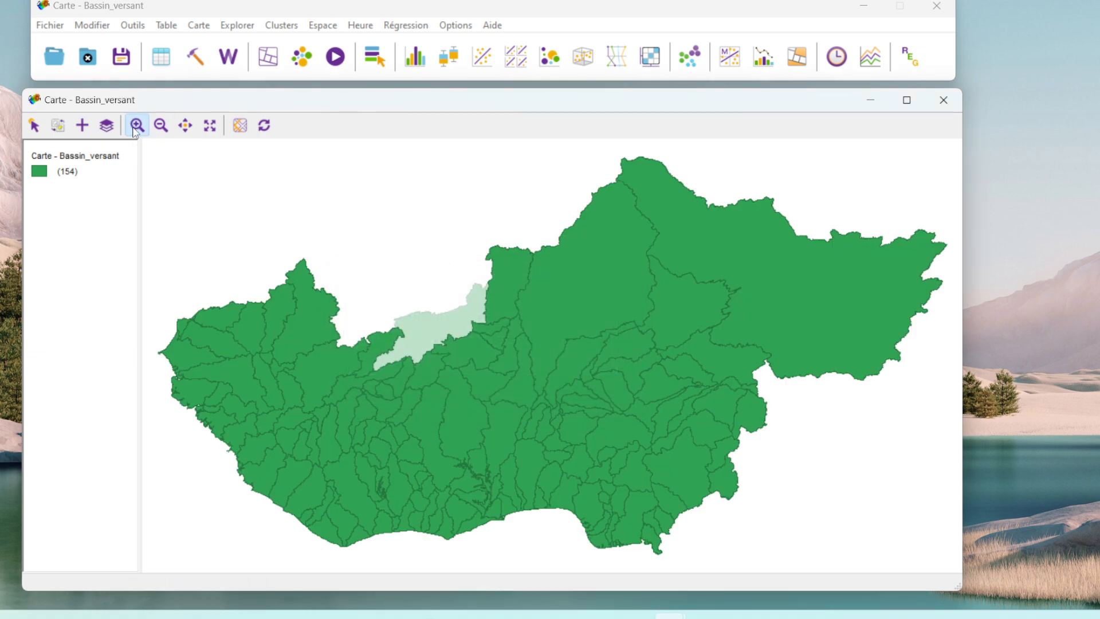
pyautogui.moveTo(388, 332); pyautogui.dragTo(553, 467)
pyautogui.click(157, 126)
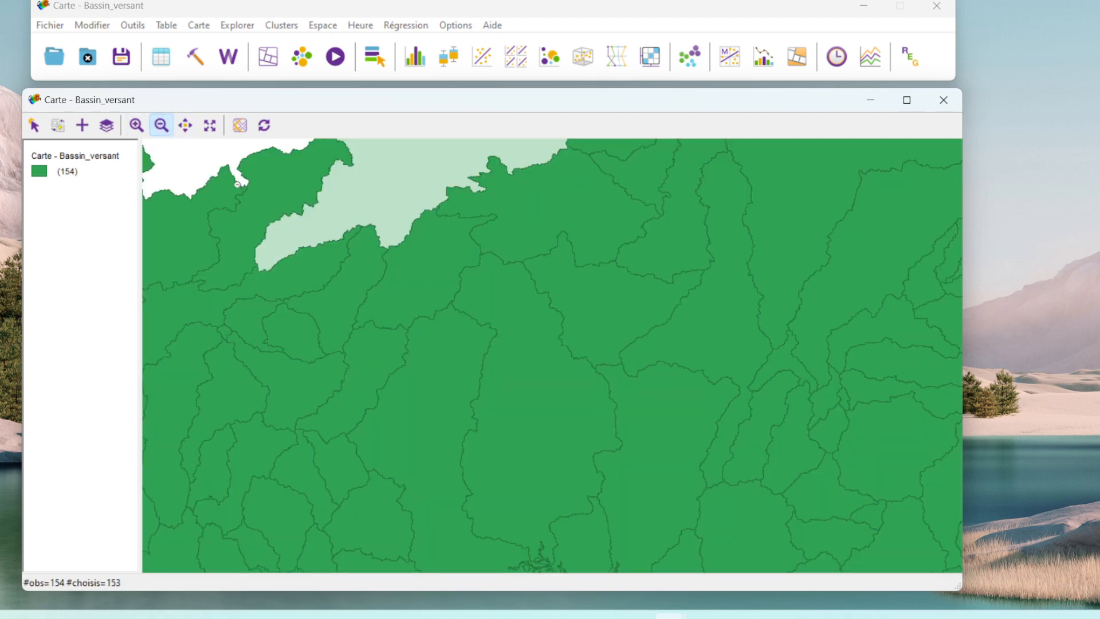
pyautogui.click(237, 184)
pyautogui.click(185, 126)
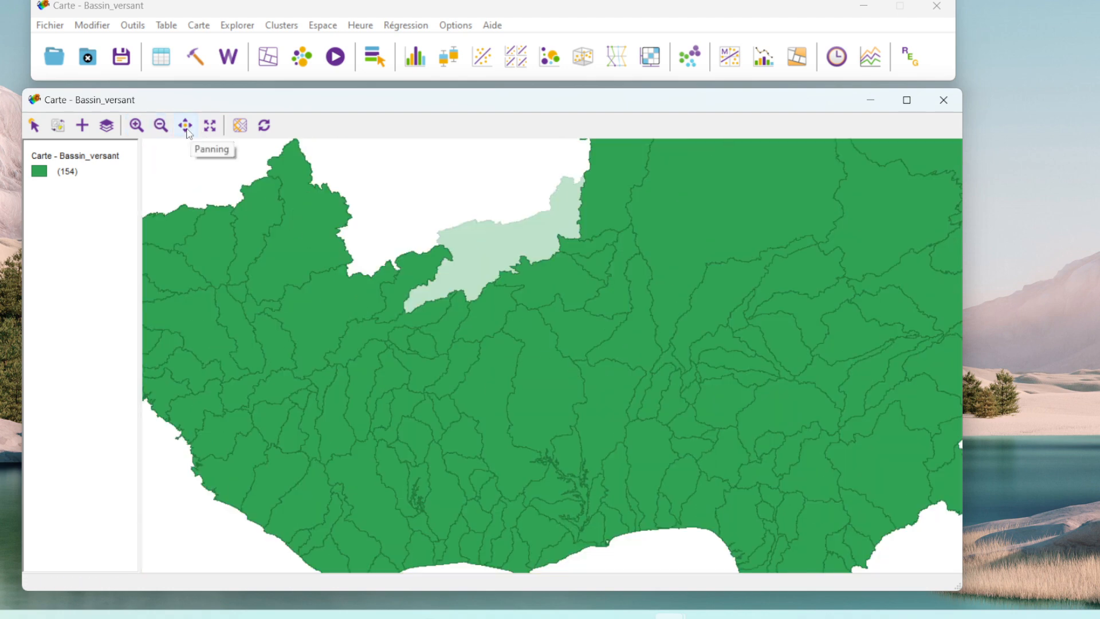
pyautogui.click(210, 127)
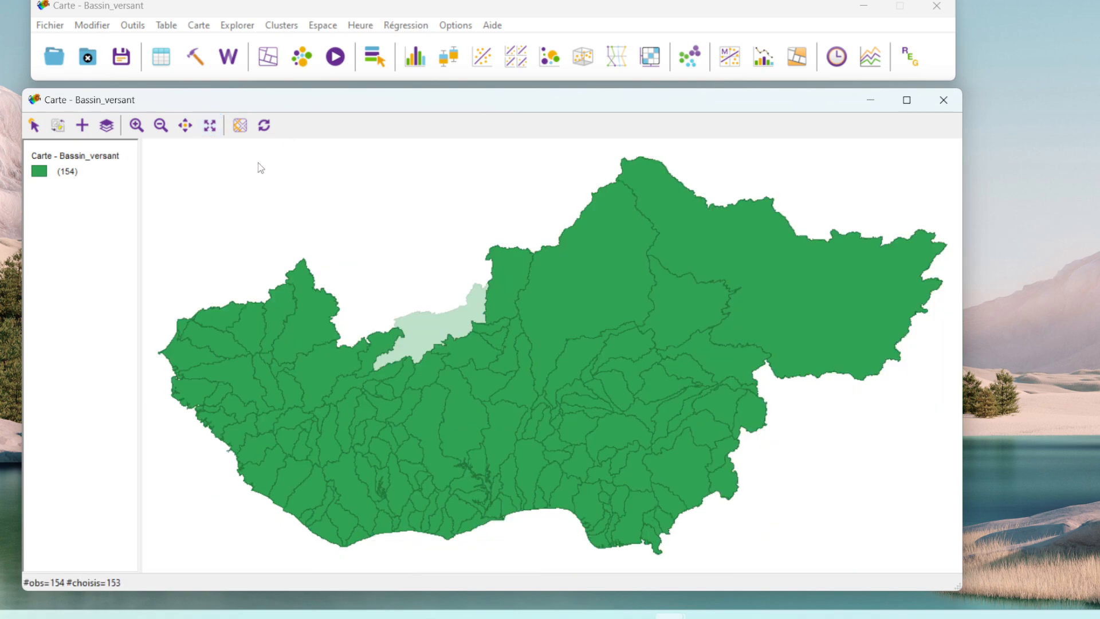
# - Add the OpenStreetMap Mapnik base map beneath the basins and clear the polygon selection
pyautogui.click(241, 125)
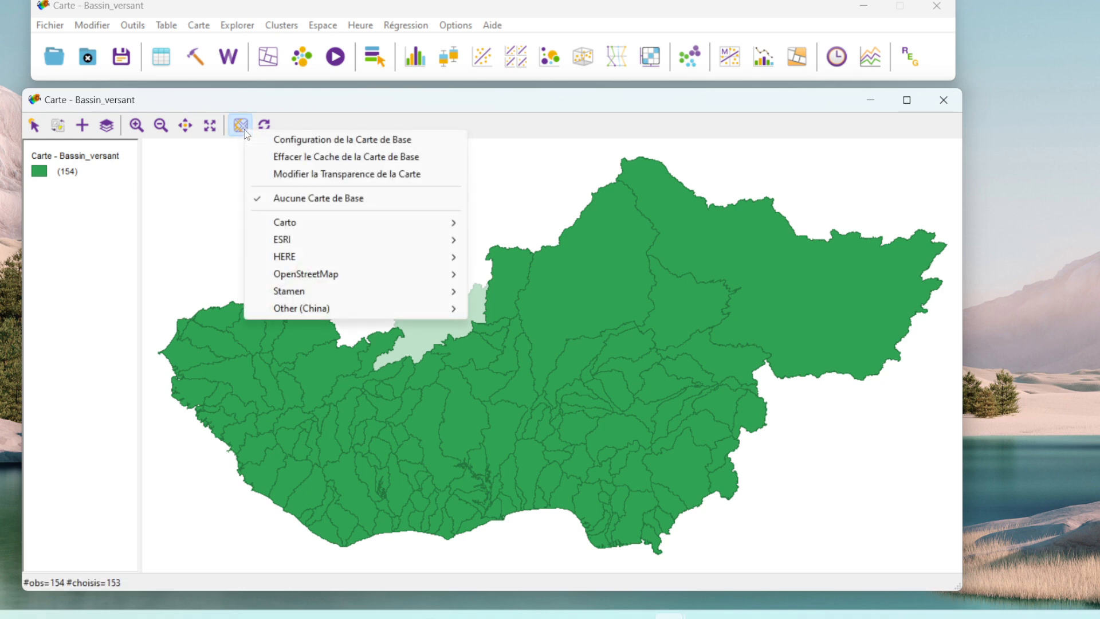
pyautogui.moveTo(322, 245)
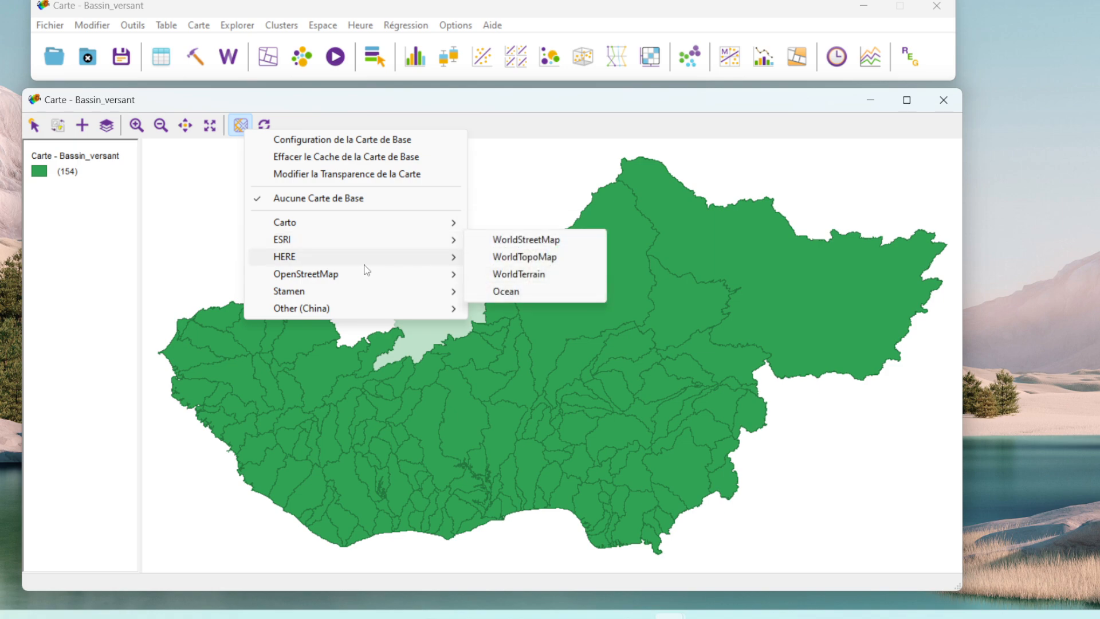
pyautogui.moveTo(363, 258)
pyautogui.moveTo(341, 275)
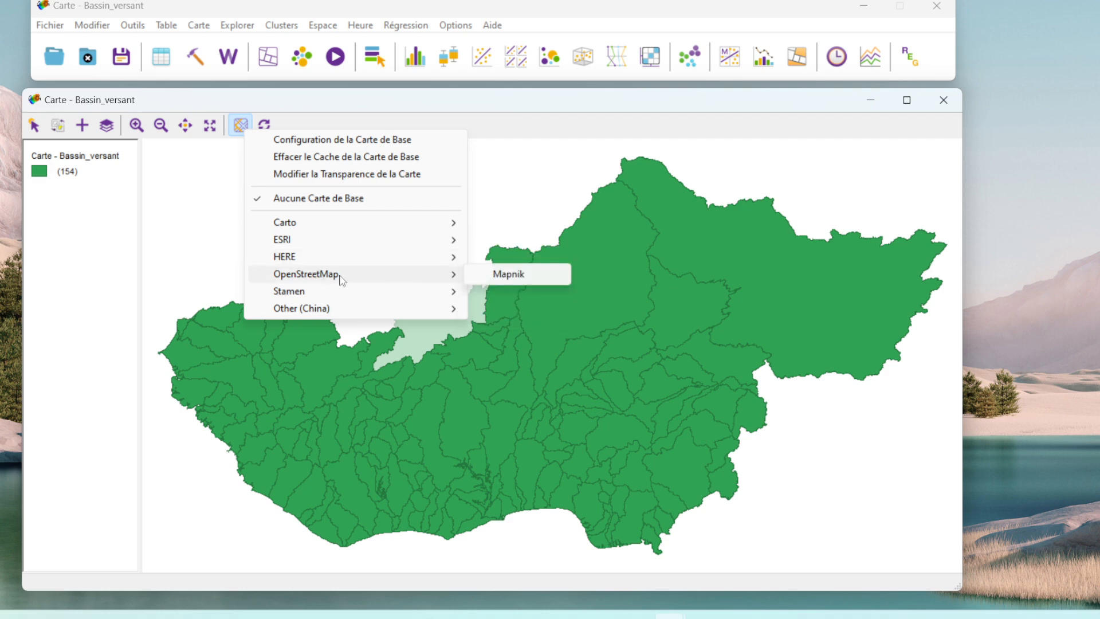
pyautogui.click(511, 274)
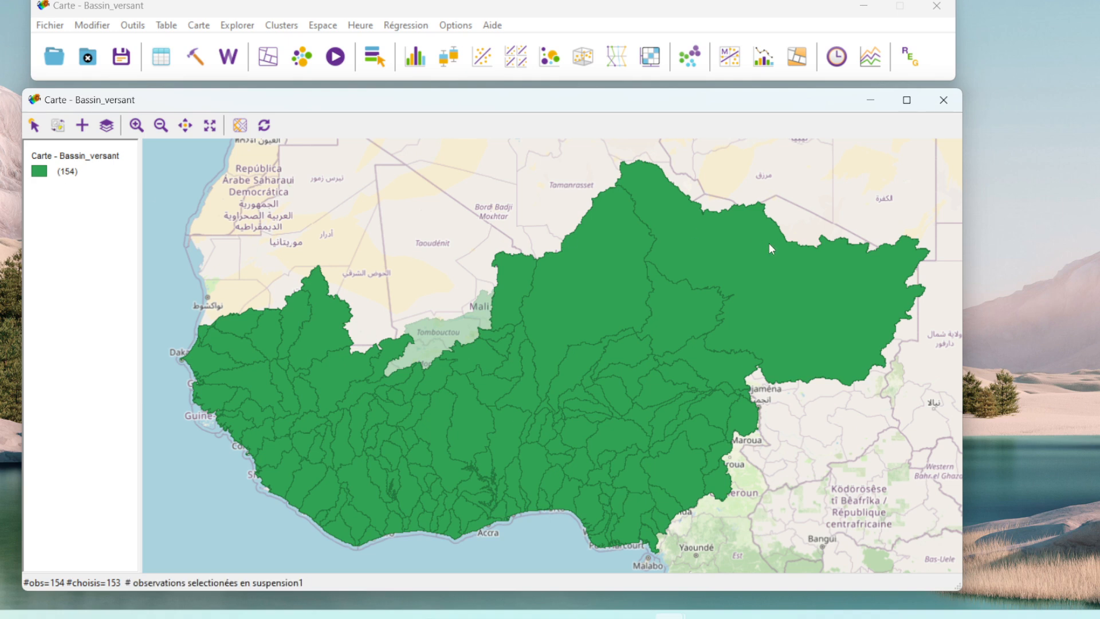
pyautogui.click(410, 226)
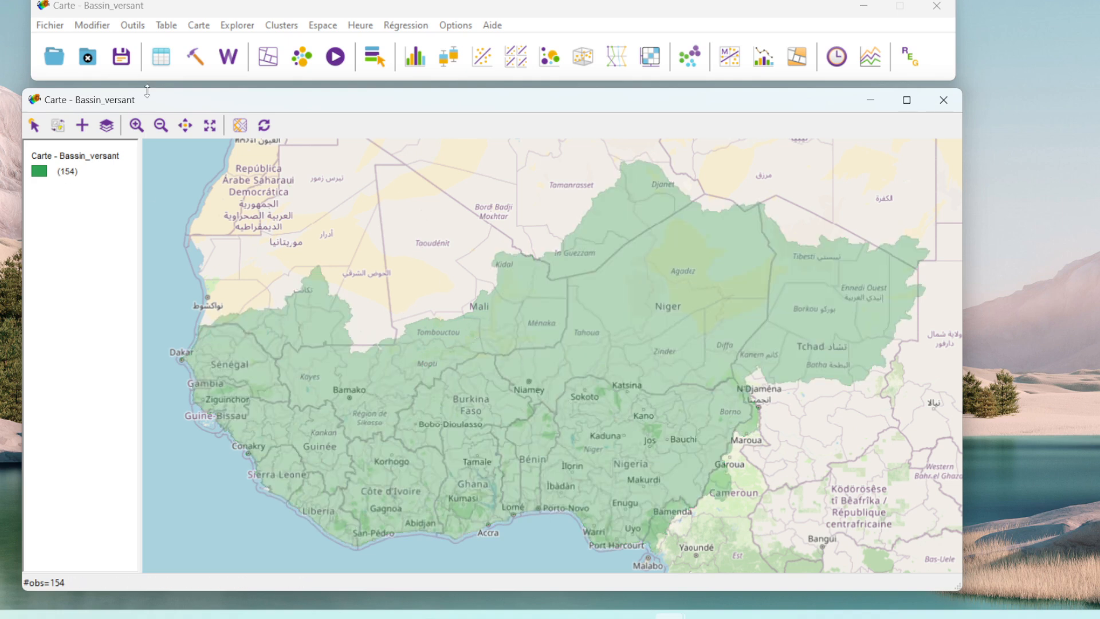
# - Examine the base map details around southern Mali and Guinea up close, and restore the full extent
pyautogui.click(138, 125)
pyautogui.moveTo(347, 360); pyautogui.dragTo(569, 475)
pyautogui.moveTo(320, 255); pyautogui.dragTo(484, 375)
pyautogui.moveTo(334, 243); pyautogui.dragTo(659, 421)
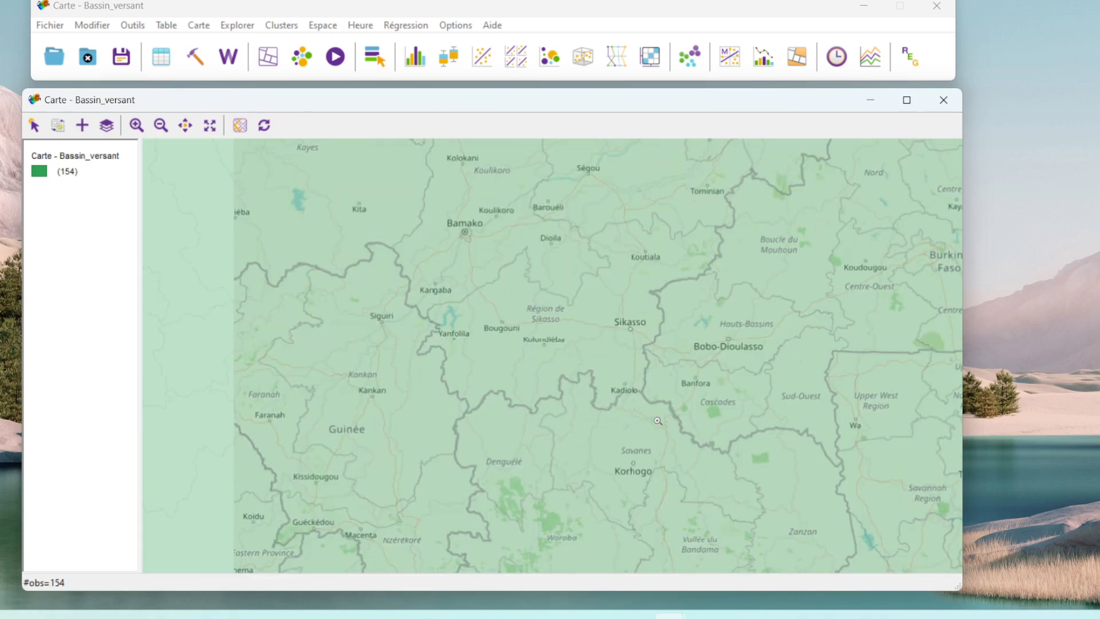
pyautogui.moveTo(397, 190); pyautogui.dragTo(771, 481)
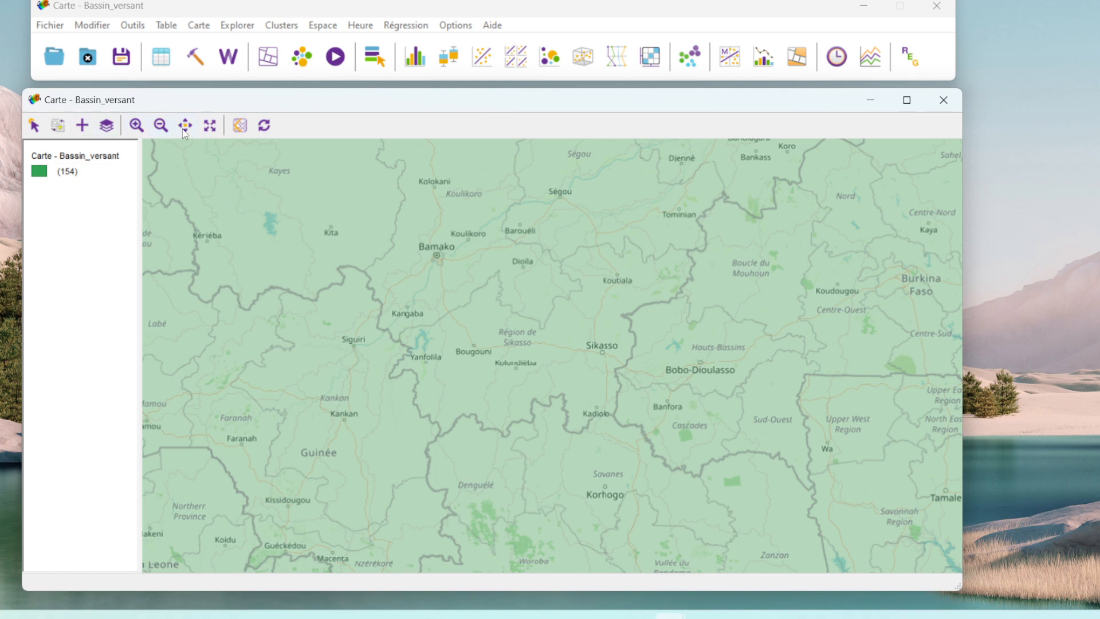
pyautogui.click(211, 125)
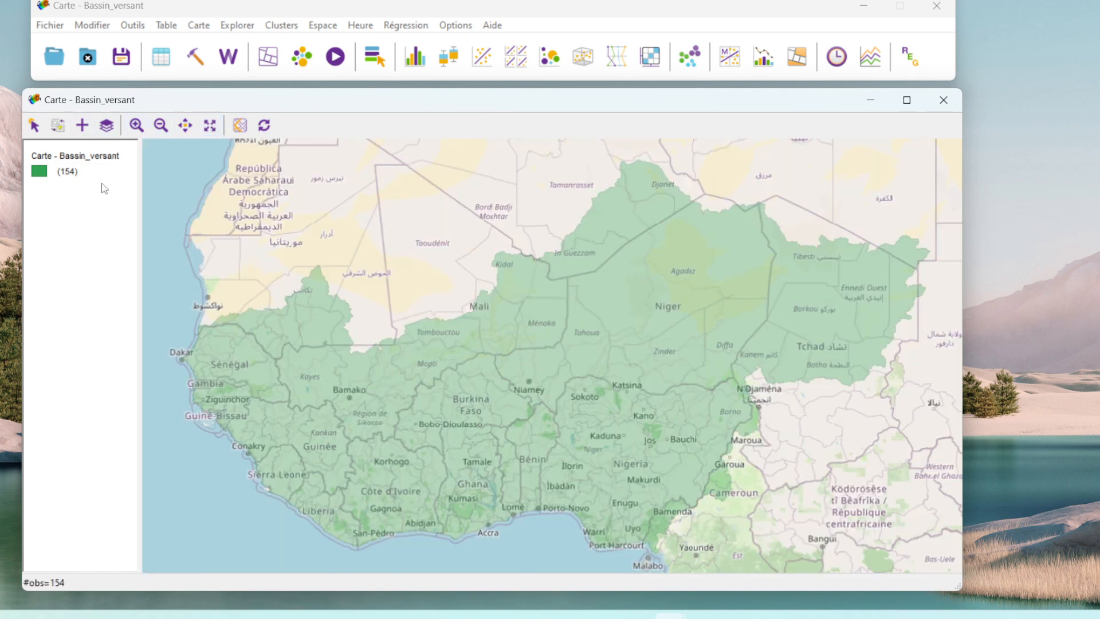
pyautogui.click(240, 129)
pyautogui.click(310, 121)
pyautogui.moveTo(338, 109)
pyautogui.mouseDown()
pyautogui.moveTo(350, 108)
pyautogui.moveTo(336, 107)
pyautogui.mouseUp()
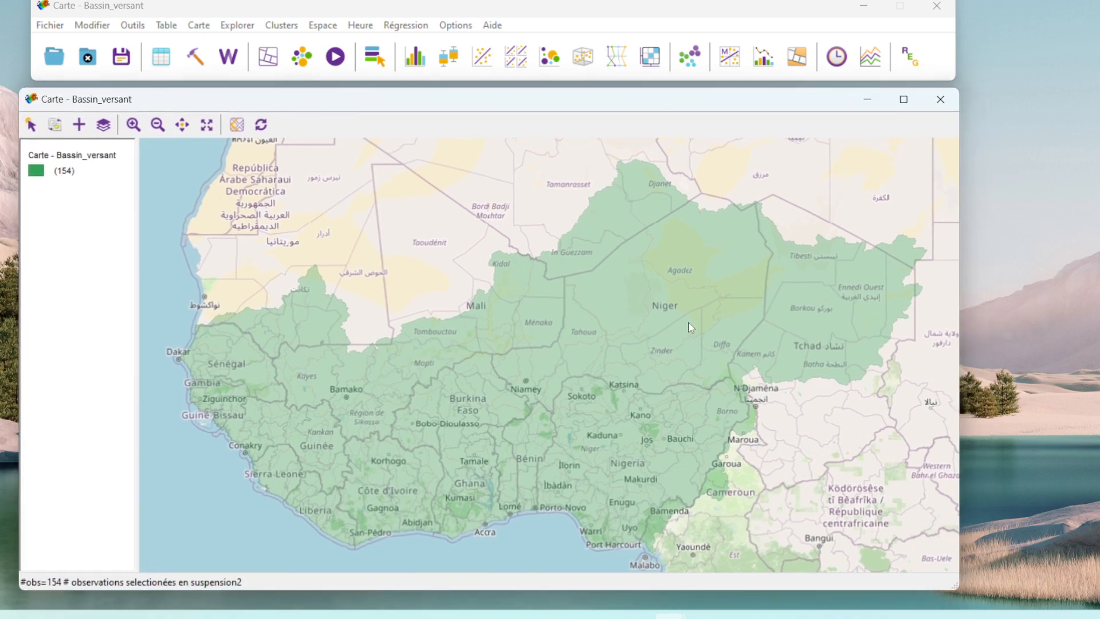
# - Open the Bassin_versant attribute table, place its window over the eastern part of the map, and narrow it
pyautogui.click(161, 65)
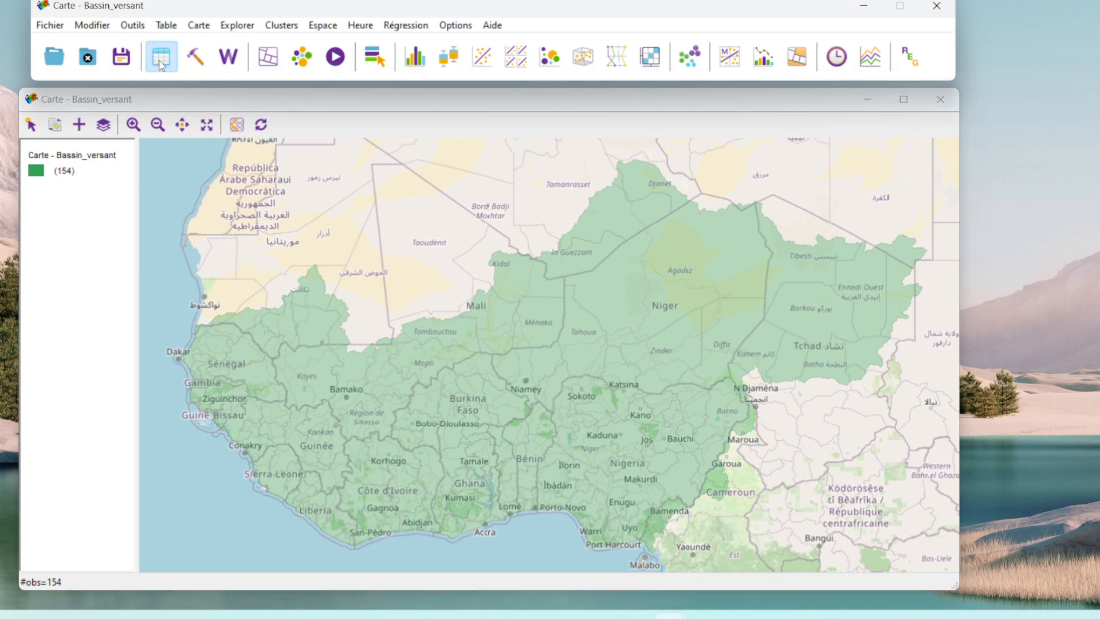
pyautogui.moveTo(302, 89); pyautogui.dragTo(330, 106)
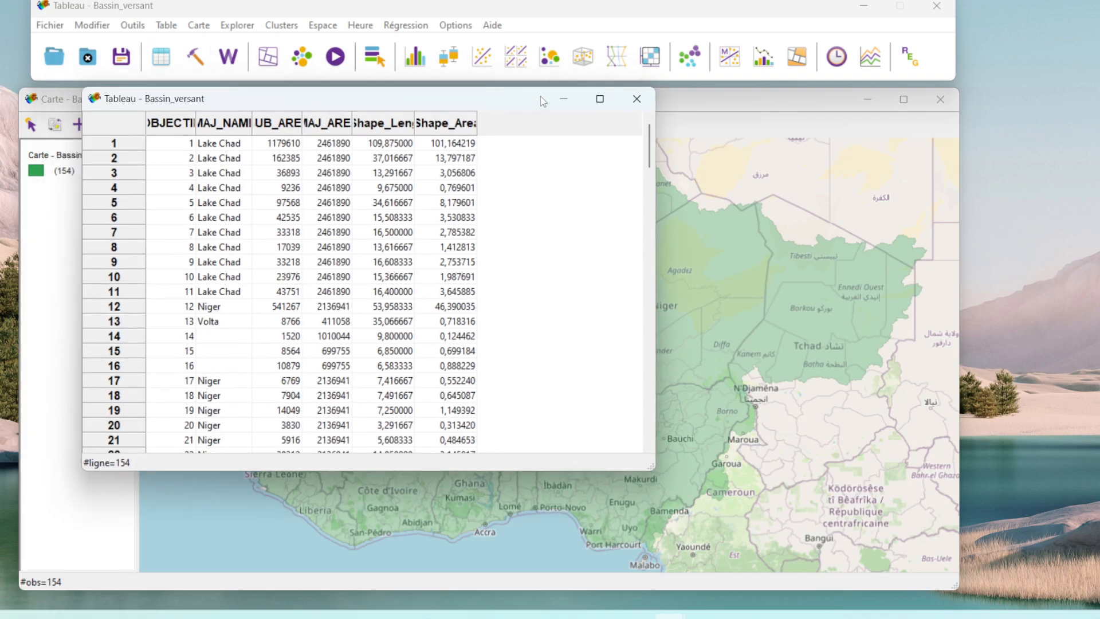
pyautogui.click(636, 98)
pyautogui.click(161, 60)
pyautogui.moveTo(390, 105); pyautogui.dragTo(570, 148)
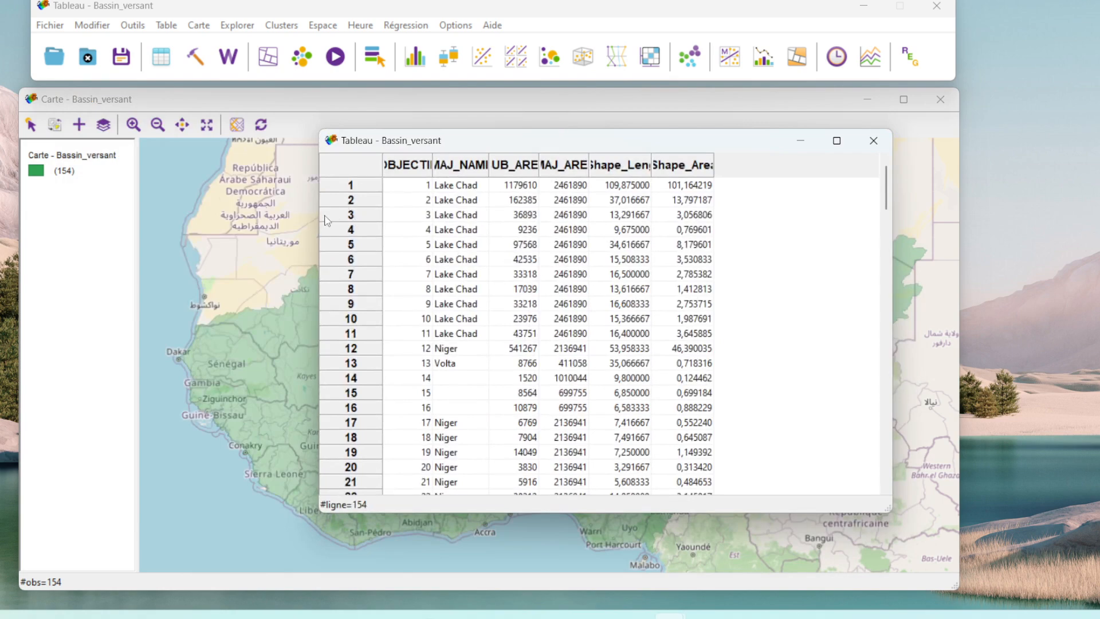
pyautogui.moveTo(321, 215); pyautogui.dragTo(465, 215)
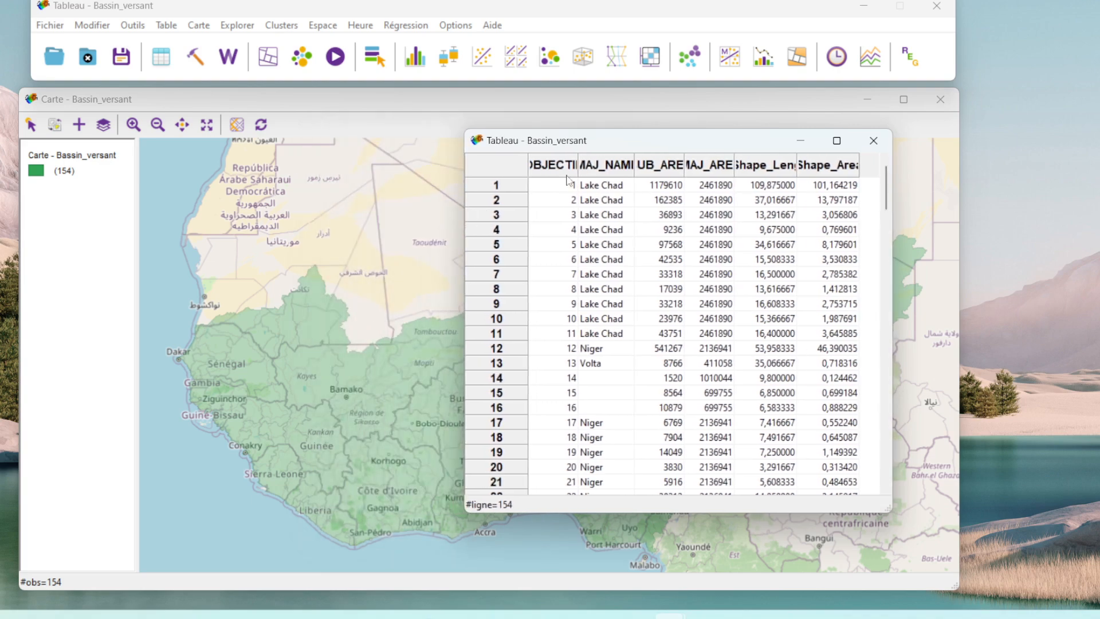
# - Locate individual basins on the map by selecting their attribute table rows one by one, ending with row 13 (Volta), and close the table
pyautogui.moveTo(617, 148); pyautogui.dragTo(865, 188)
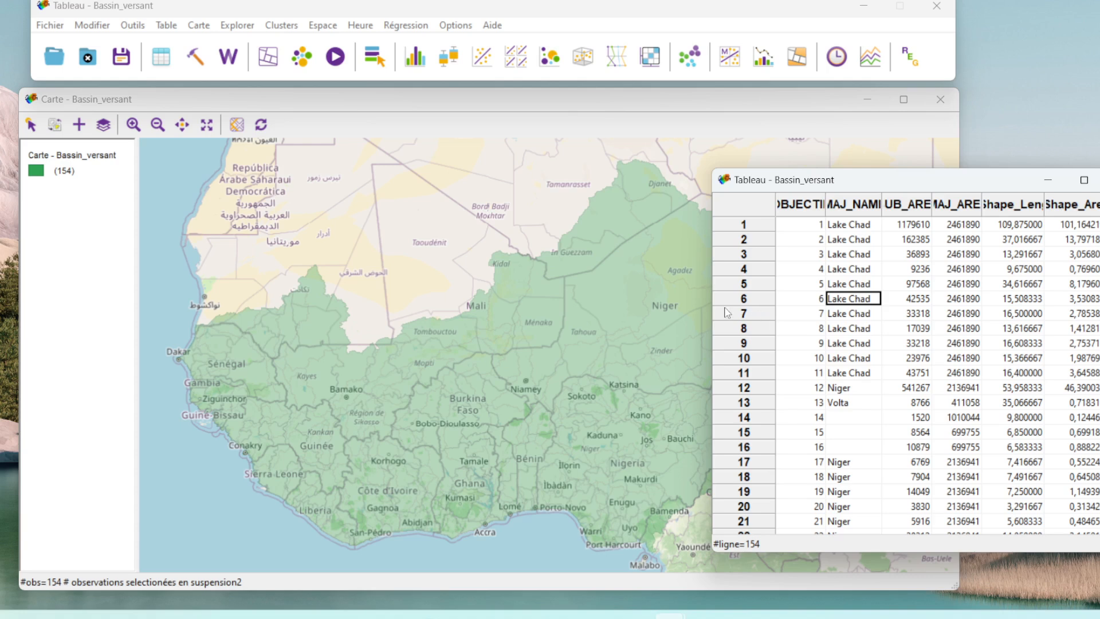
pyautogui.click(743, 303)
pyautogui.click(760, 328)
pyautogui.click(749, 269)
pyautogui.click(742, 241)
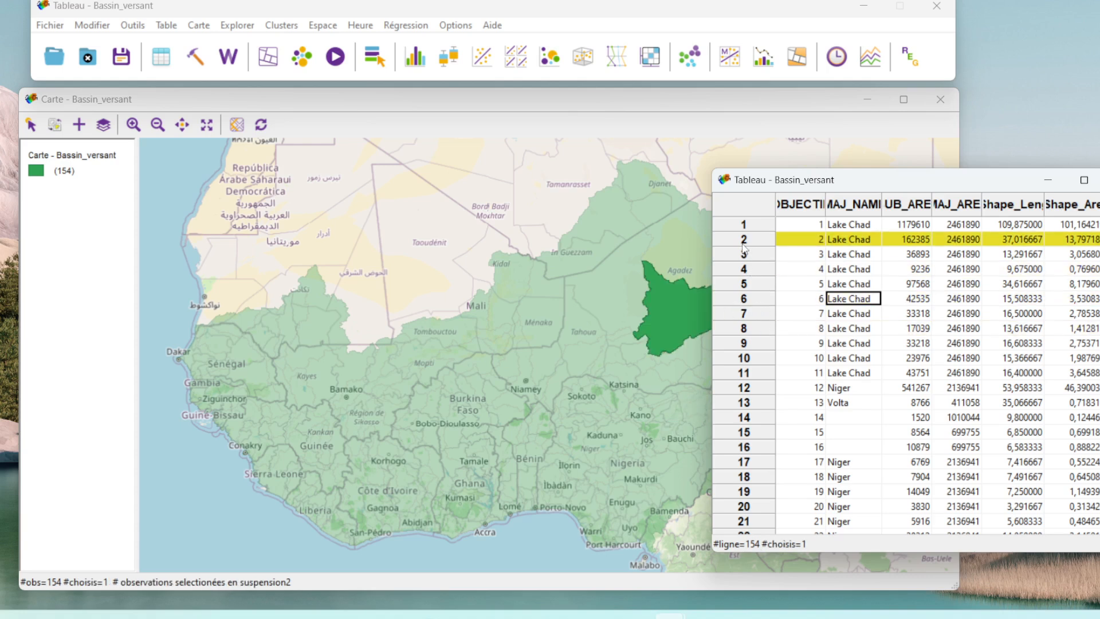
pyautogui.click(740, 297)
pyautogui.click(746, 372)
pyautogui.click(740, 434)
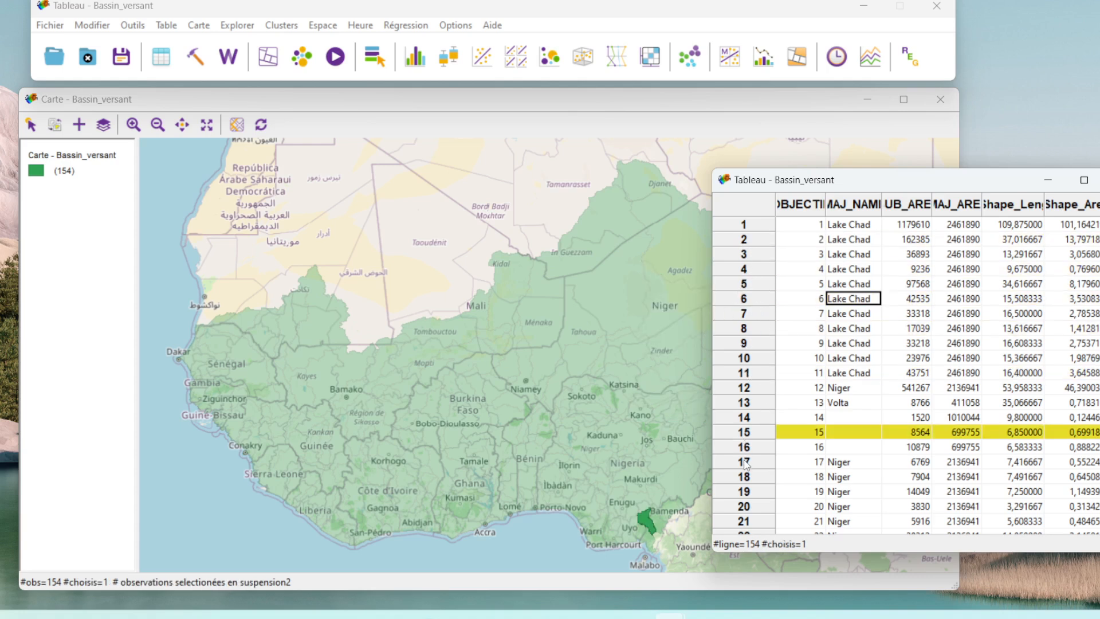
pyautogui.click(751, 488)
pyautogui.click(737, 315)
pyautogui.click(752, 265)
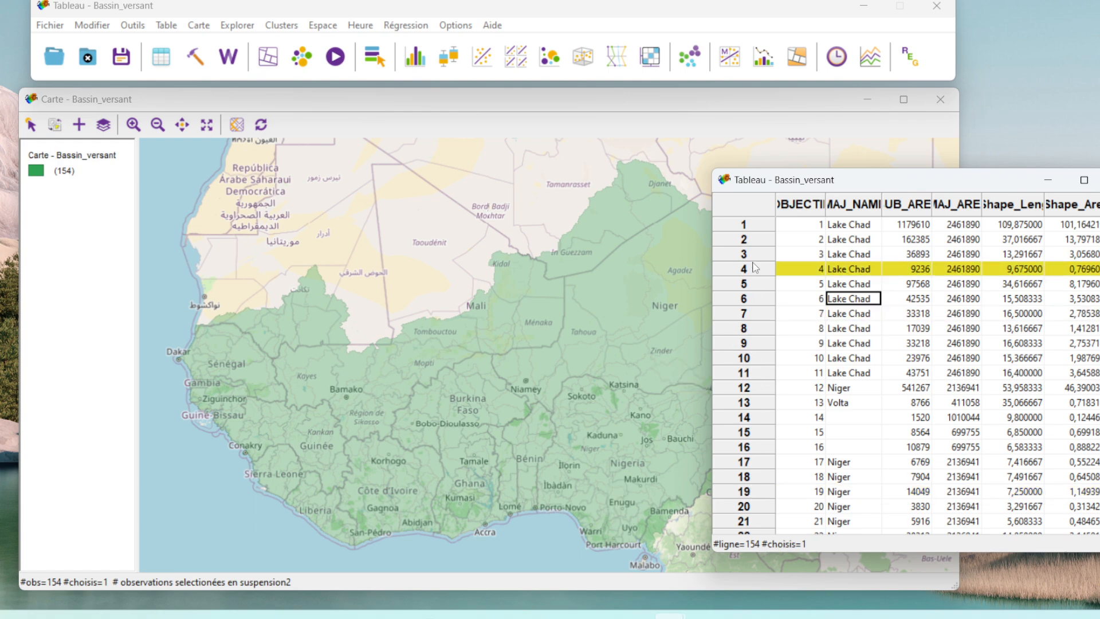
pyautogui.click(735, 252)
pyautogui.click(738, 392)
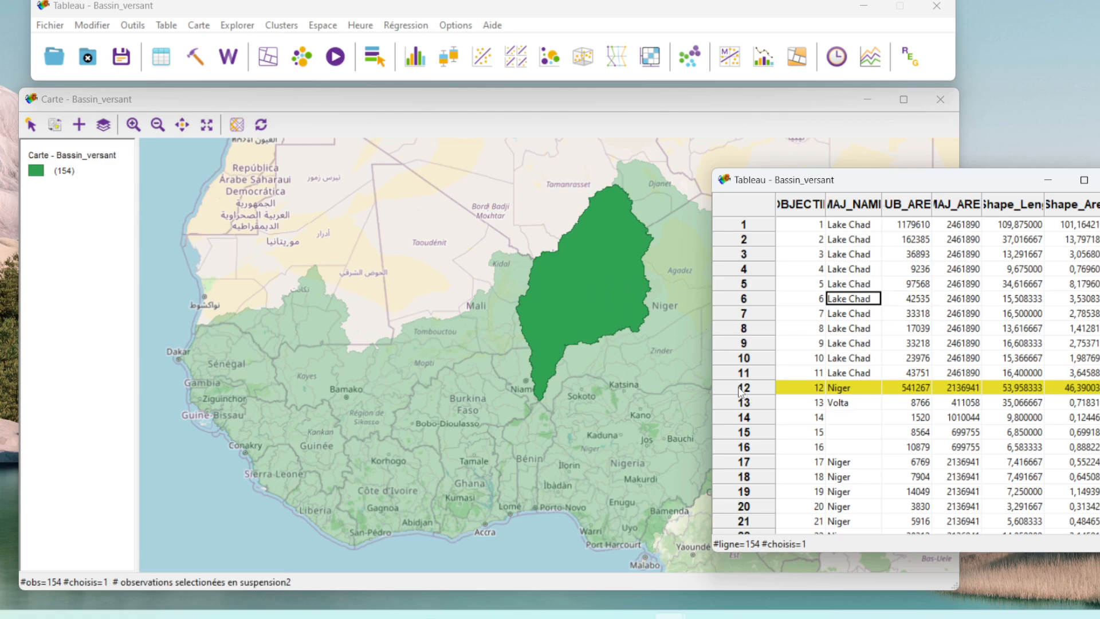
pyautogui.click(755, 397)
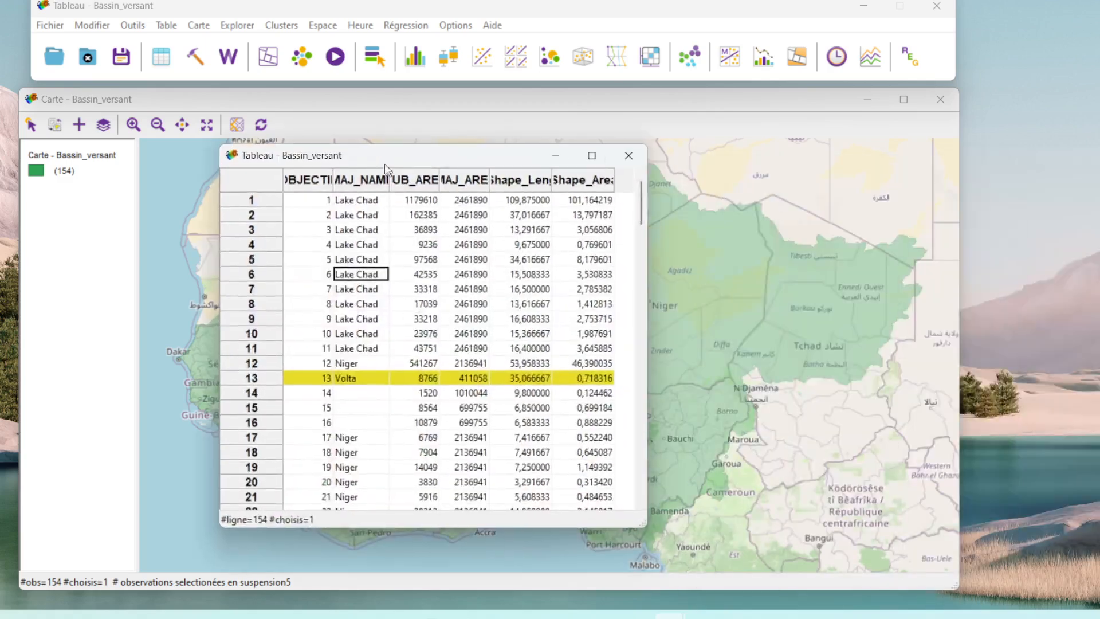
pyautogui.moveTo(871, 188); pyautogui.dragTo(378, 163)
pyautogui.click(628, 155)
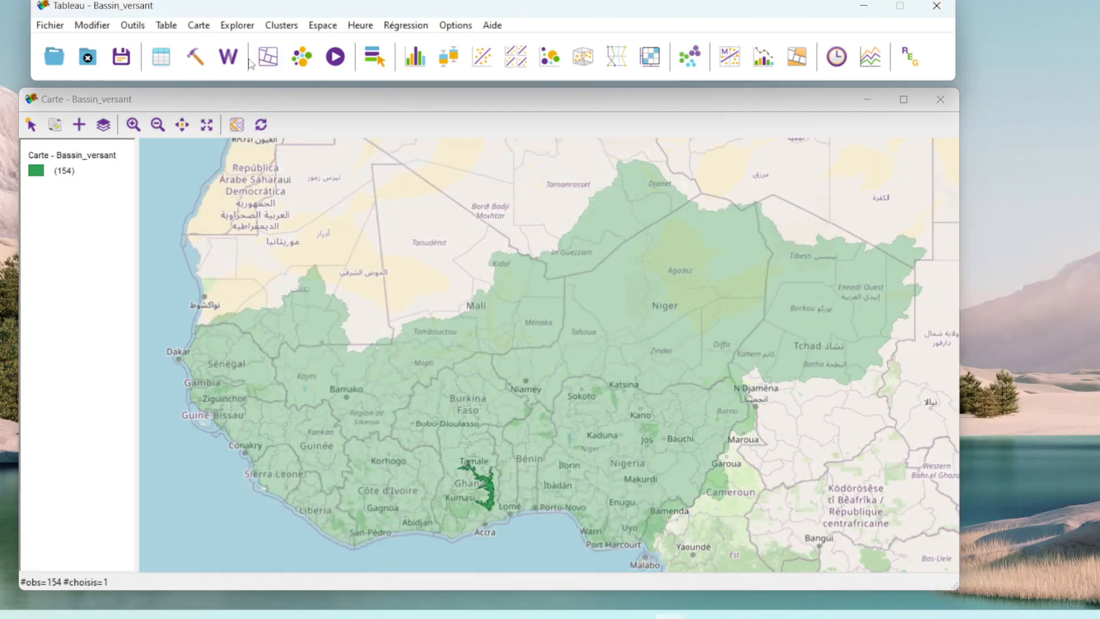
pyautogui.click(164, 27)
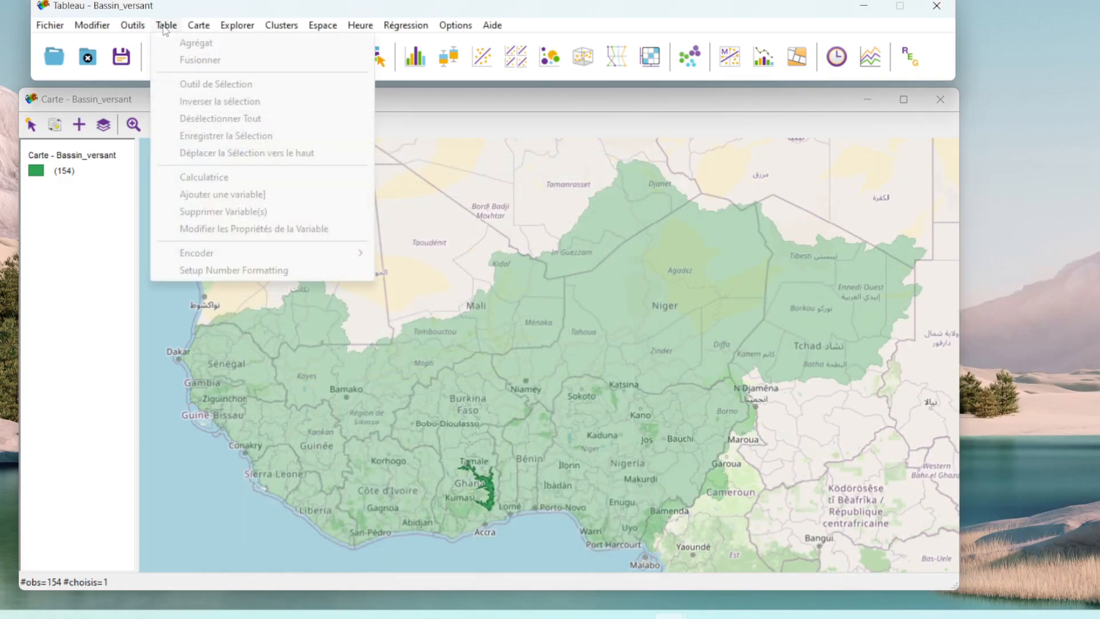
pyautogui.click(202, 20)
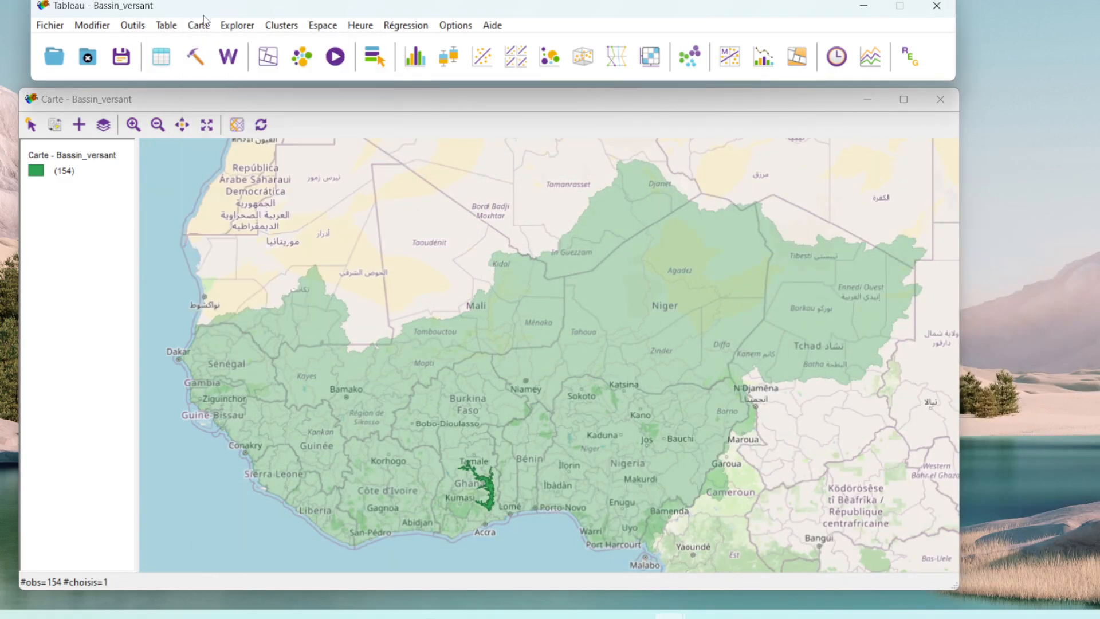
pyautogui.click(195, 58)
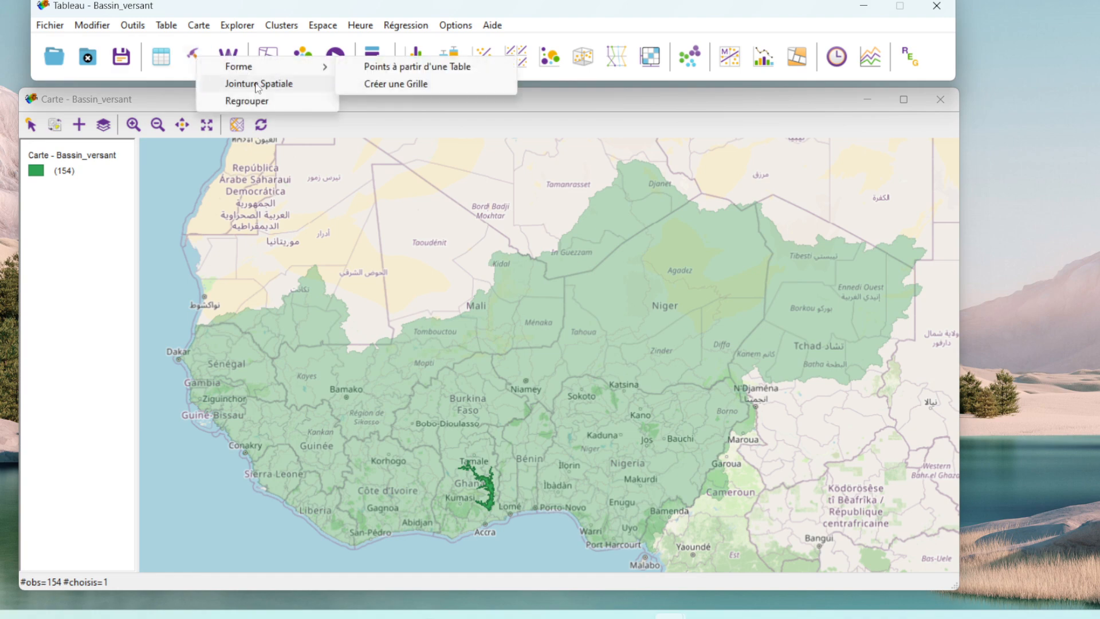
pyautogui.click(199, 26)
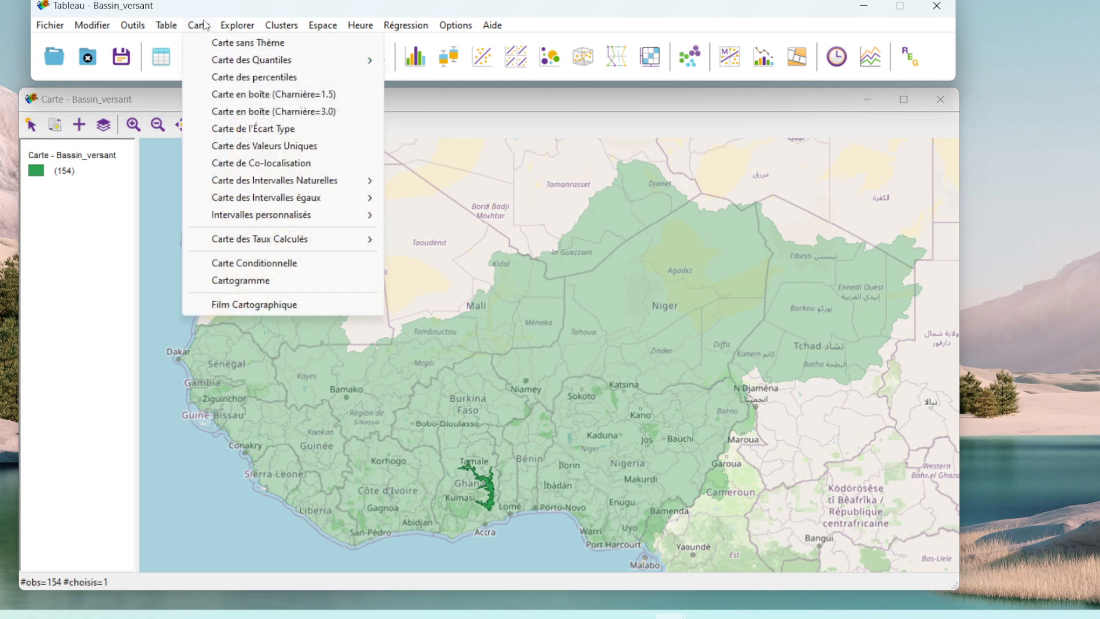
pyautogui.click(198, 14)
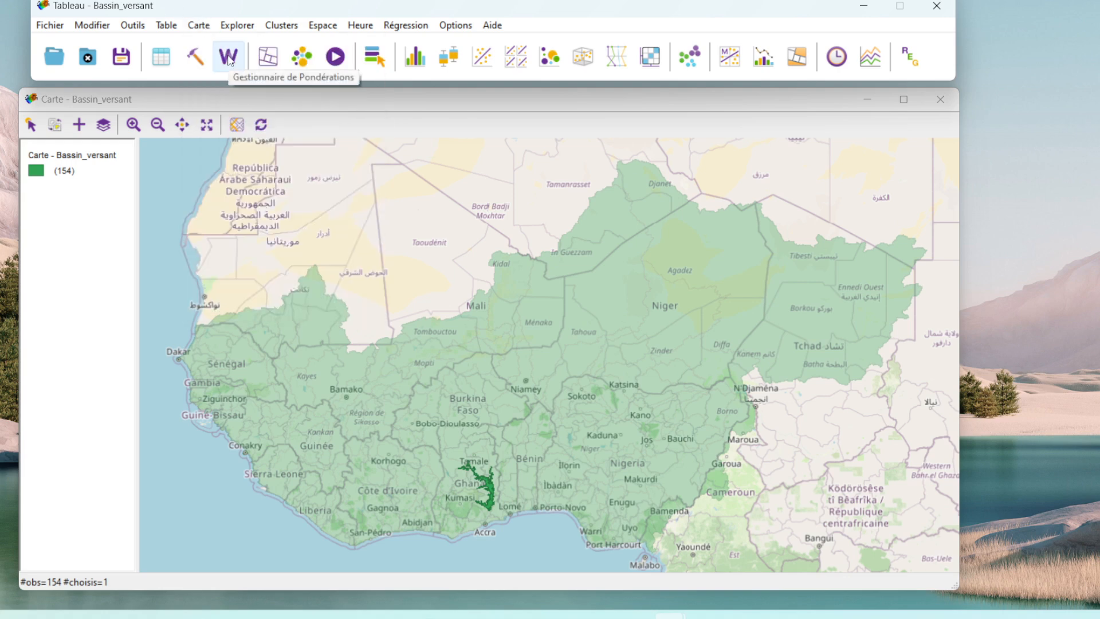
# - Clear the basin selection, and reopen the attribute table briefly to widen its MAJ_AREA column
pyautogui.click(563, 413)
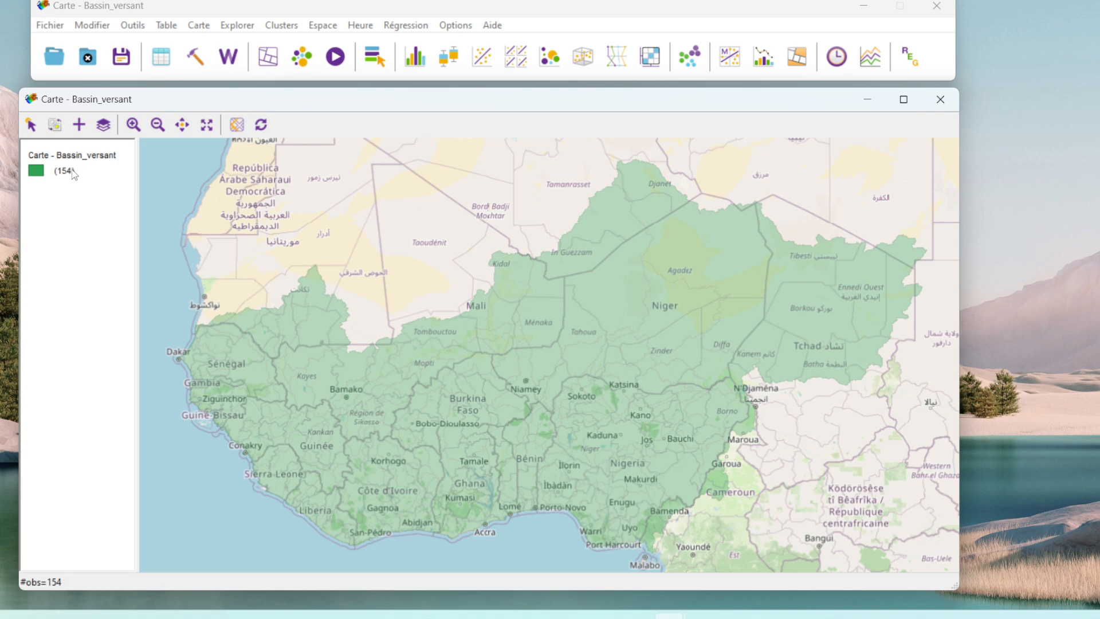
pyautogui.click(160, 67)
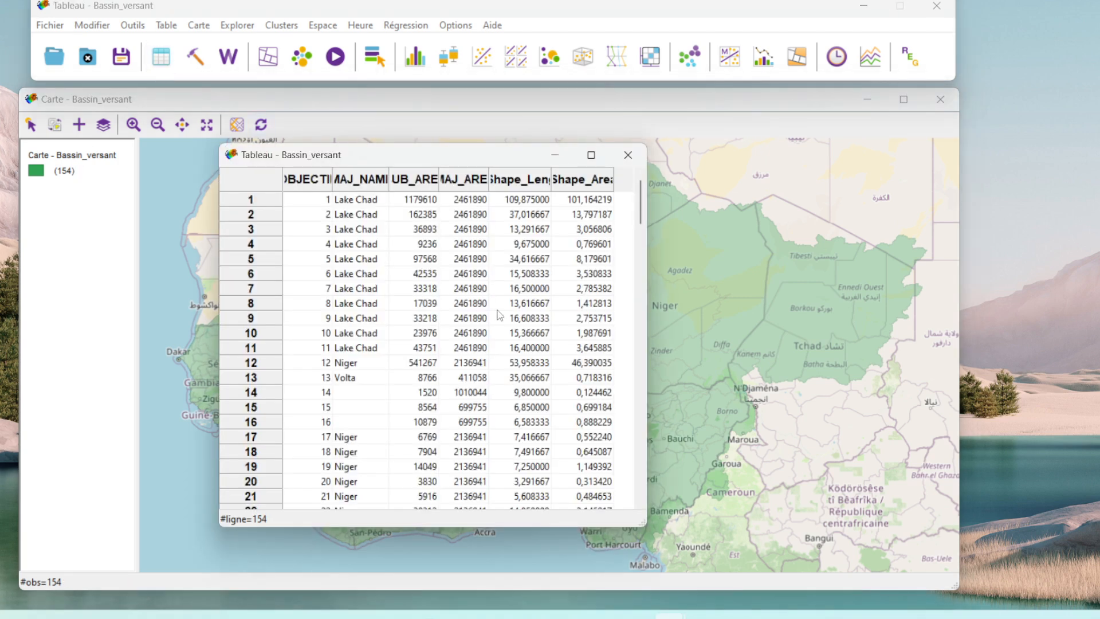
pyautogui.moveTo(490, 173); pyautogui.dragTo(592, 174)
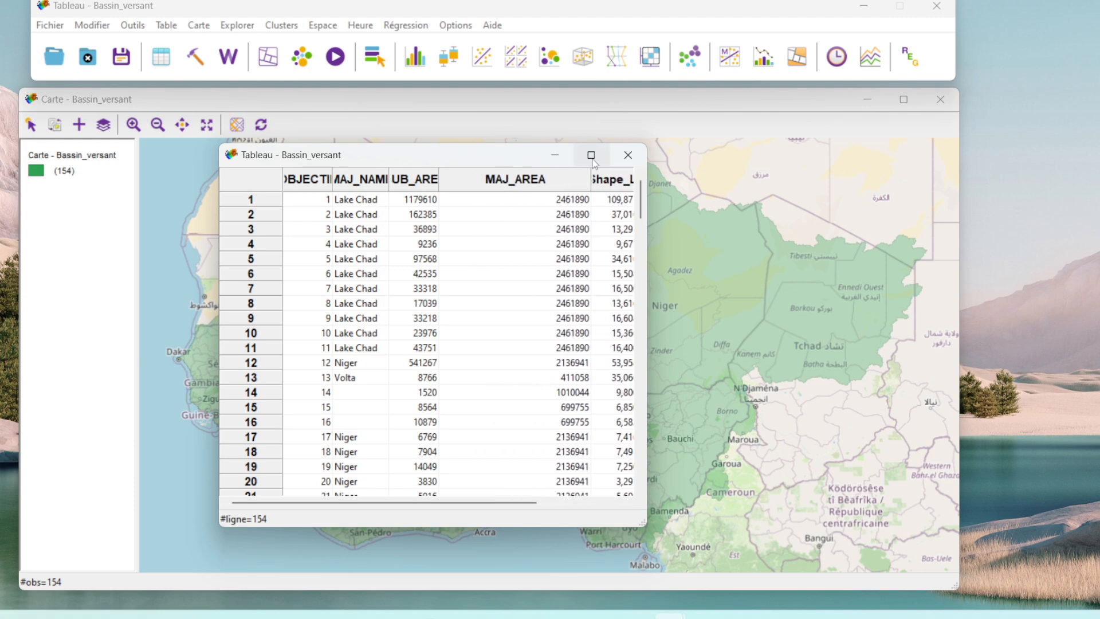
pyautogui.click(628, 155)
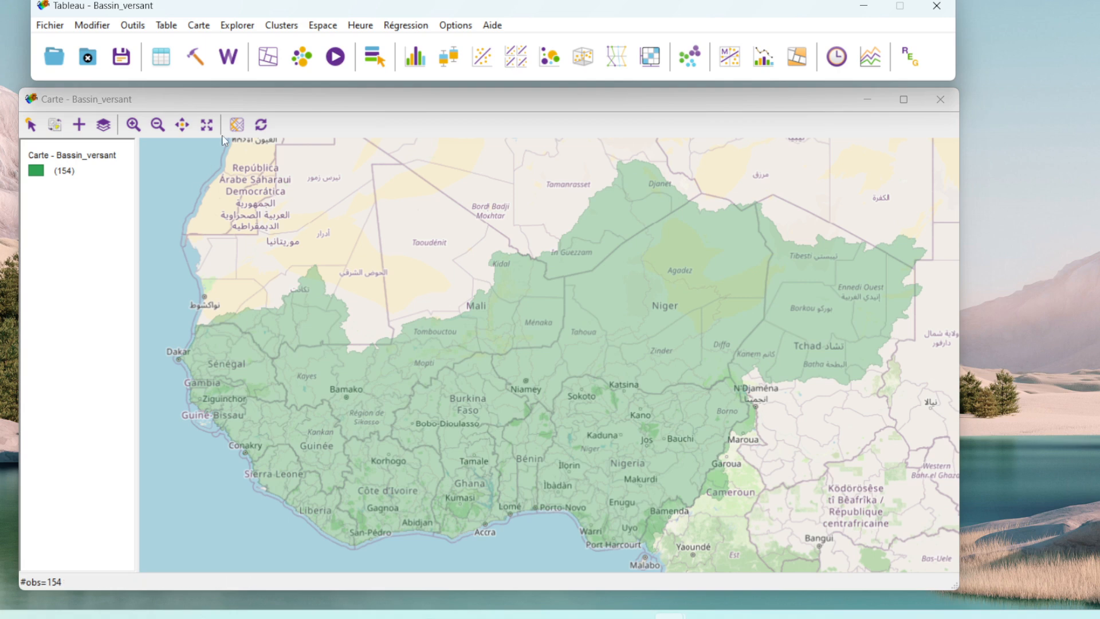
# - Create a unique values map of MAJ_NAME and place it beside a narrowed Bassin_versant map window
pyautogui.click(199, 26)
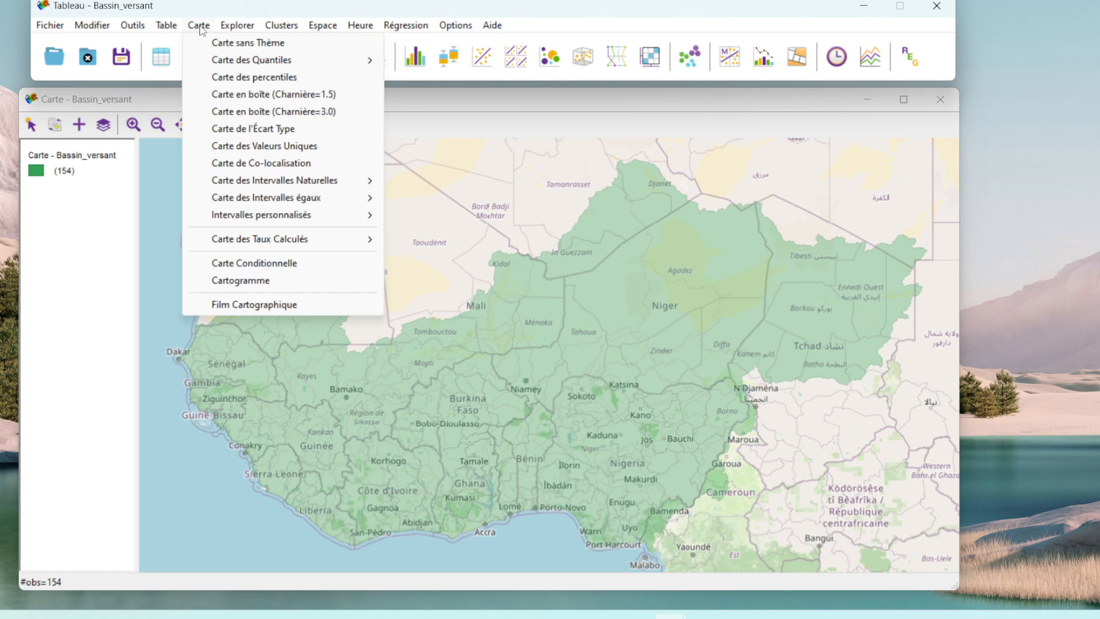
pyautogui.click(268, 146)
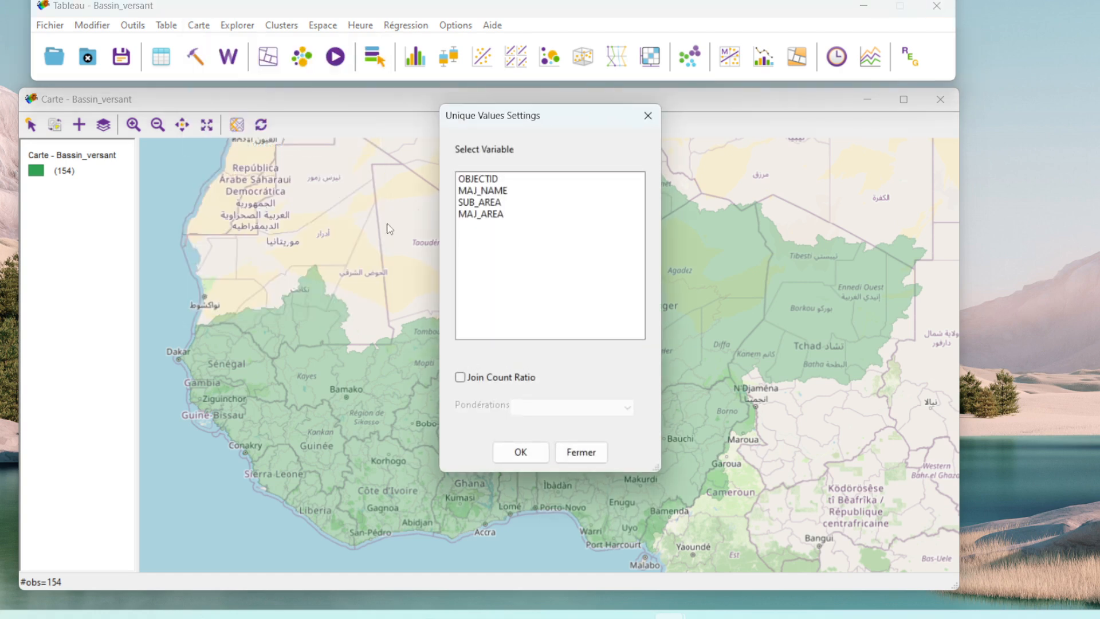
pyautogui.click(491, 196)
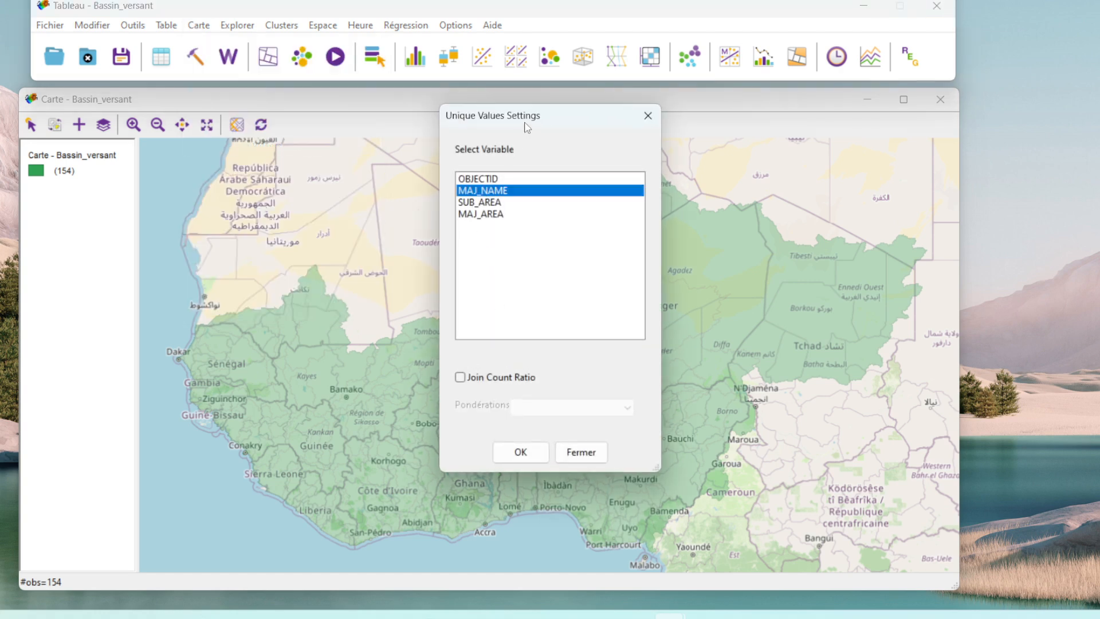
pyautogui.moveTo(527, 127); pyautogui.dragTo(373, 107)
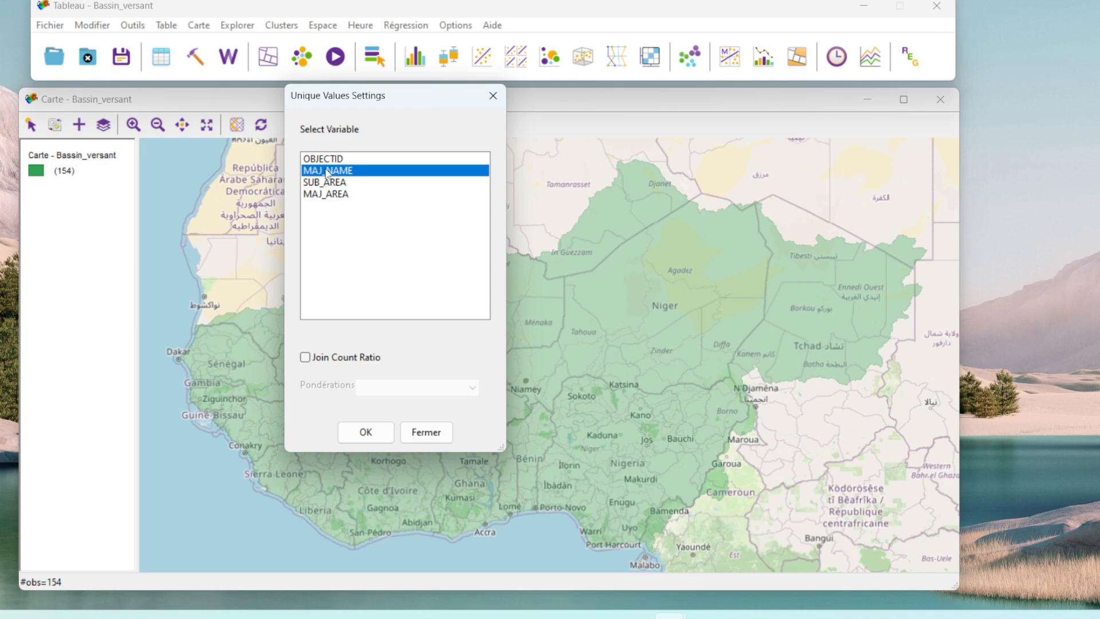
pyautogui.click(366, 434)
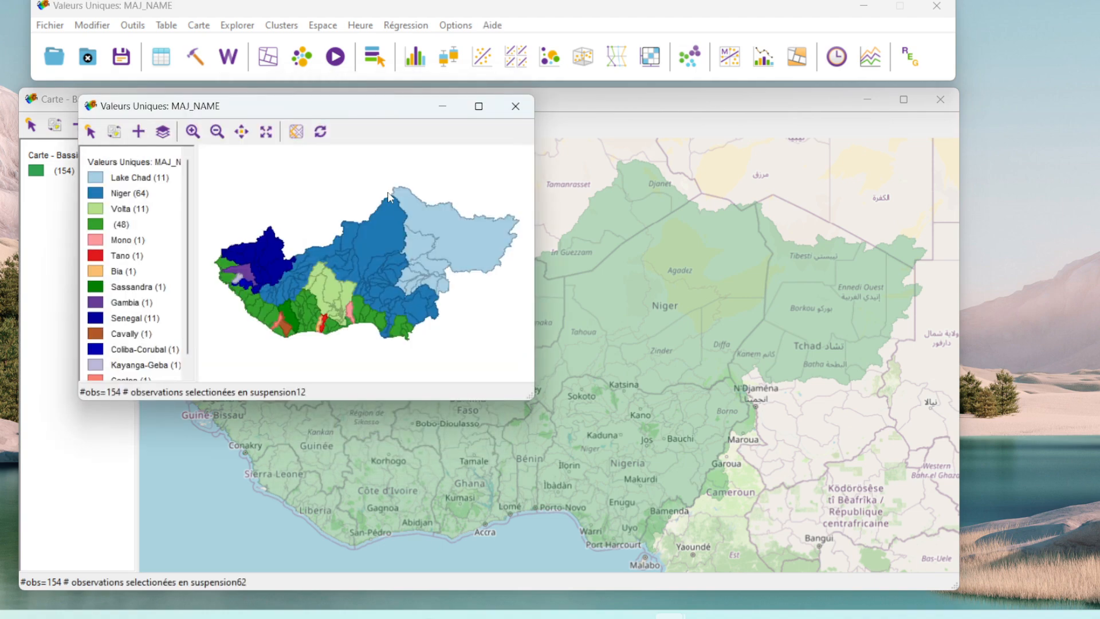
pyautogui.moveTo(366, 106); pyautogui.dragTo(919, 191)
pyautogui.moveTo(966, 152); pyautogui.dragTo(434, 152)
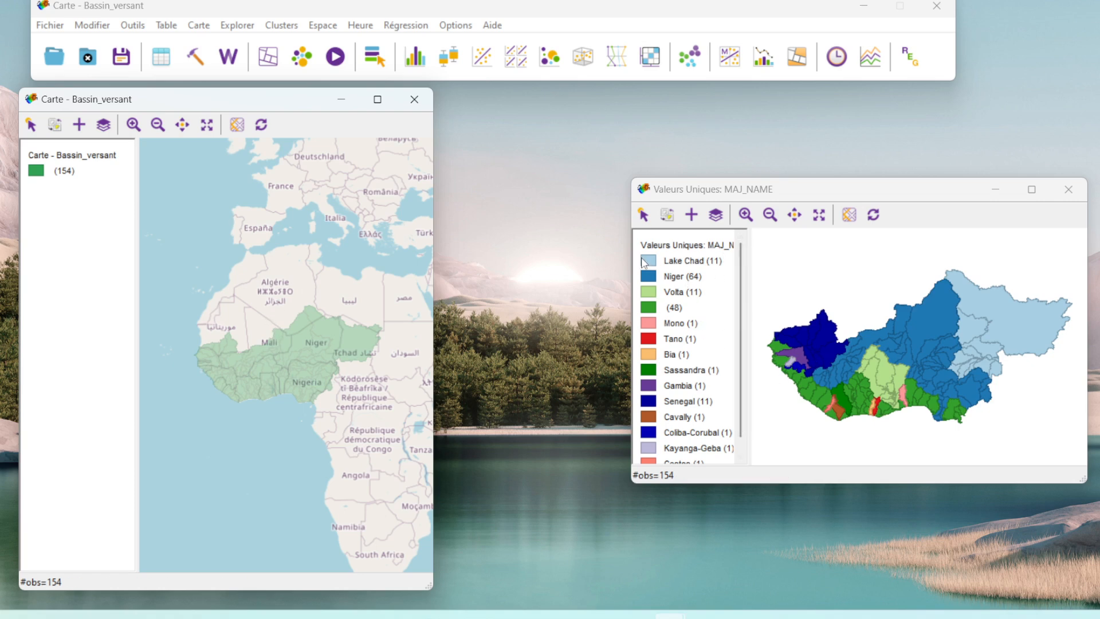
# - Select legend categories of the MAJ_NAME map in turn, including Niger, Mono, Gambia and Senegal, to compare their basins on both maps
pyautogui.click(654, 277)
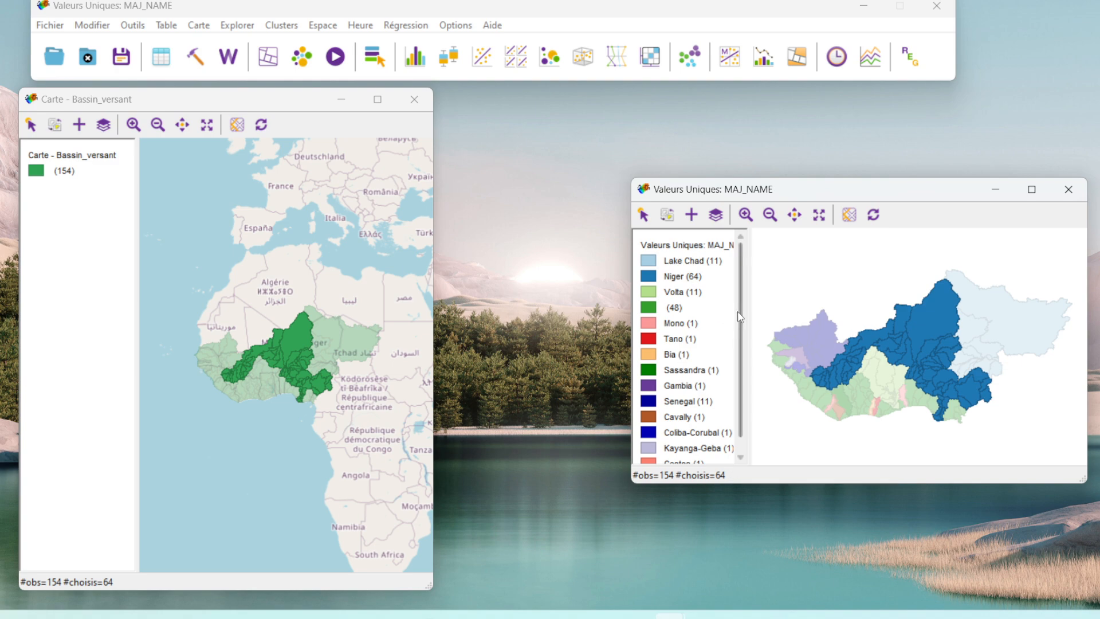
pyautogui.scroll(-1, 740, 317)
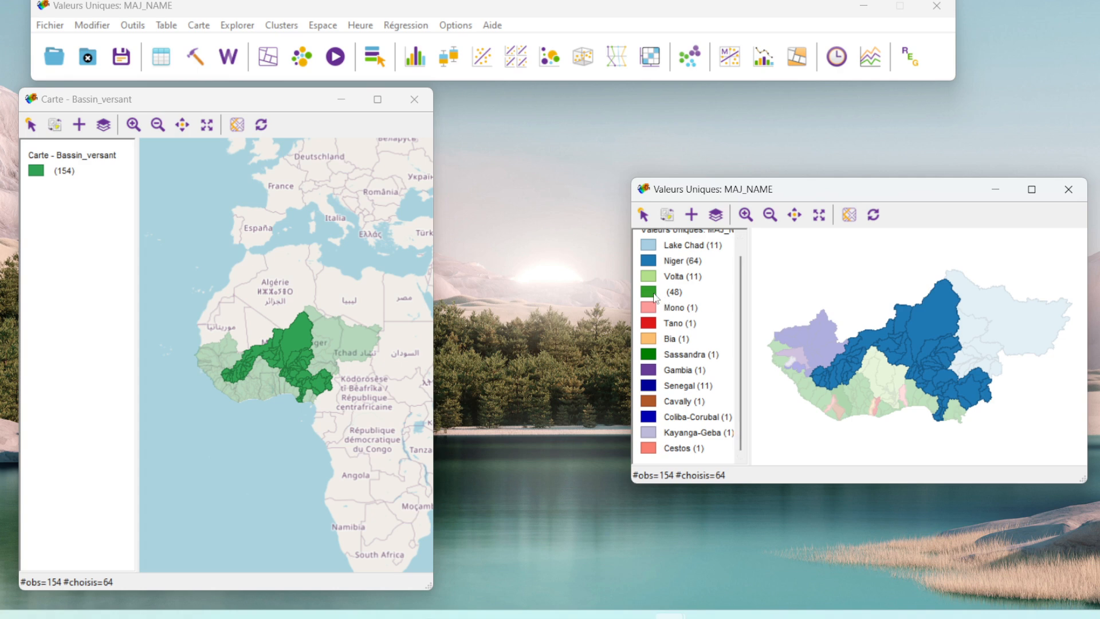
pyautogui.click(656, 296)
pyautogui.click(654, 277)
pyautogui.click(653, 308)
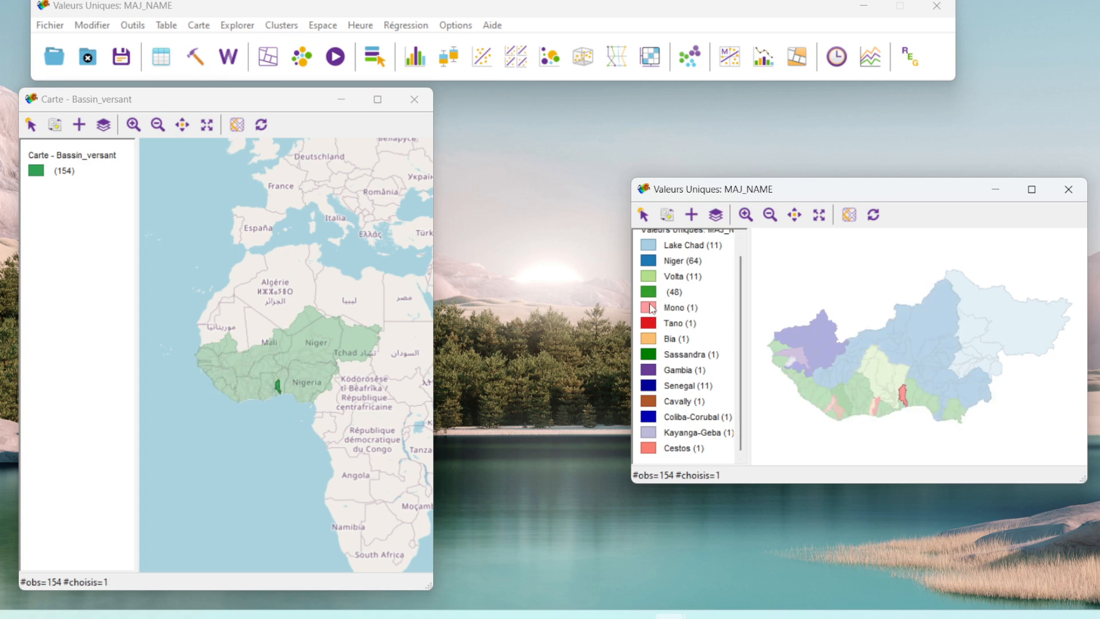
pyautogui.click(650, 302)
pyautogui.click(655, 355)
pyautogui.click(655, 370)
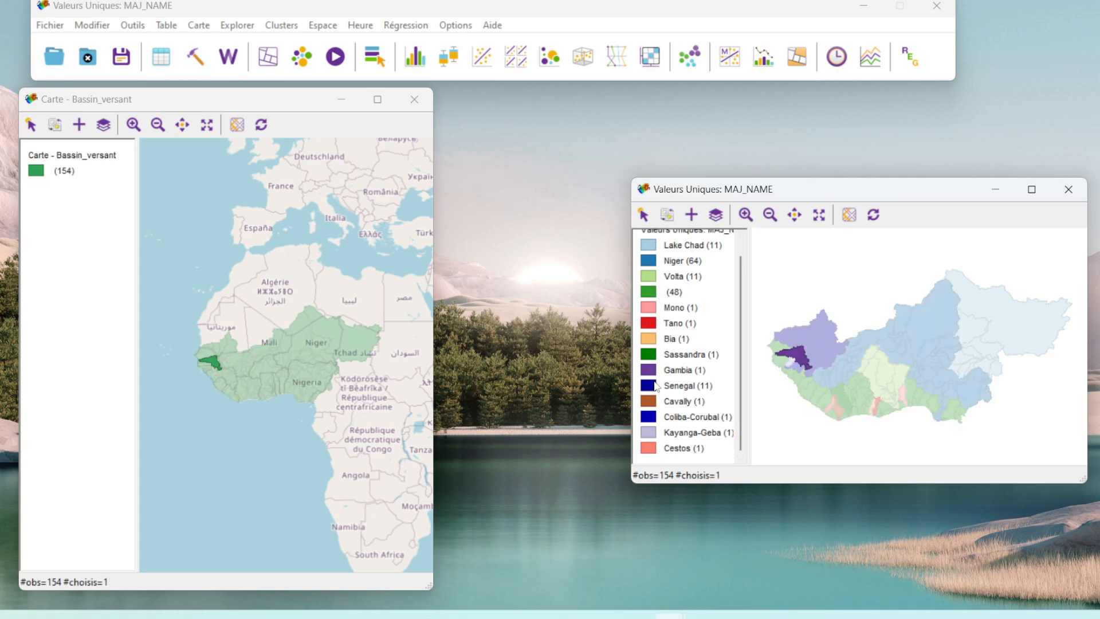
pyautogui.click(654, 386)
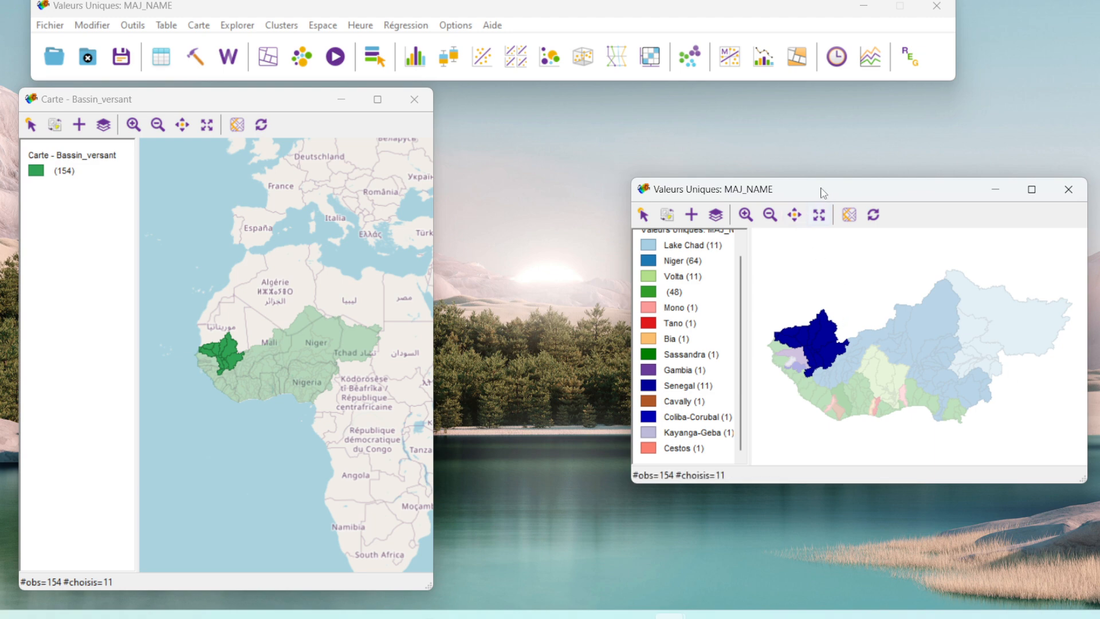
# - Compare linked selections across both maps and the attribute table using a Senegal basin and rows 7, 5 and 3, and close the table
pyautogui.moveTo(824, 194); pyautogui.dragTo(636, 115)
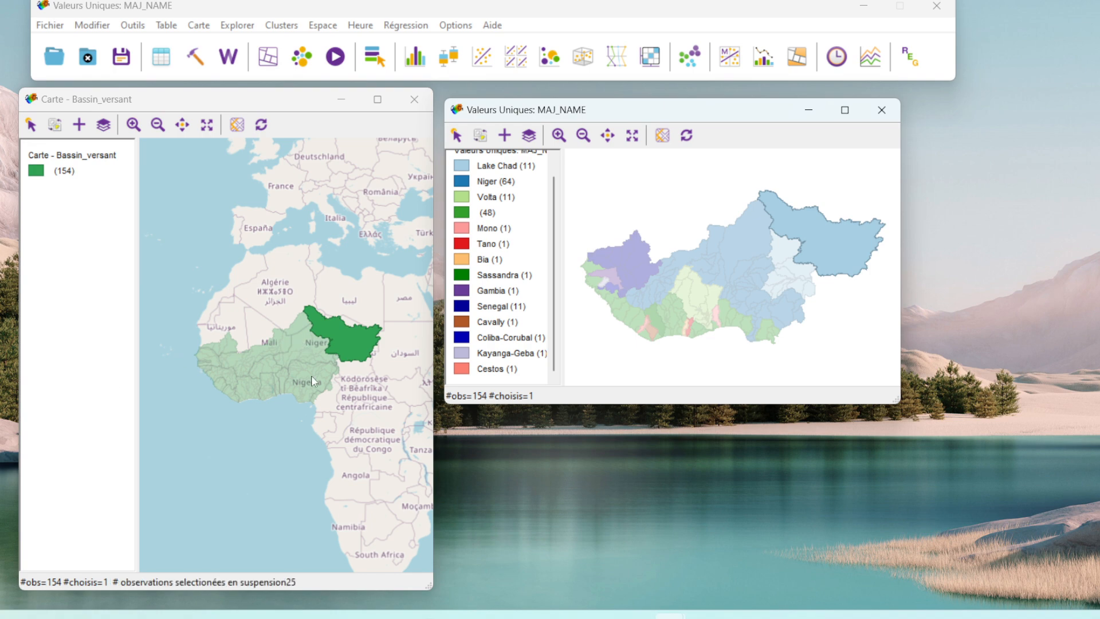
pyautogui.click(161, 56)
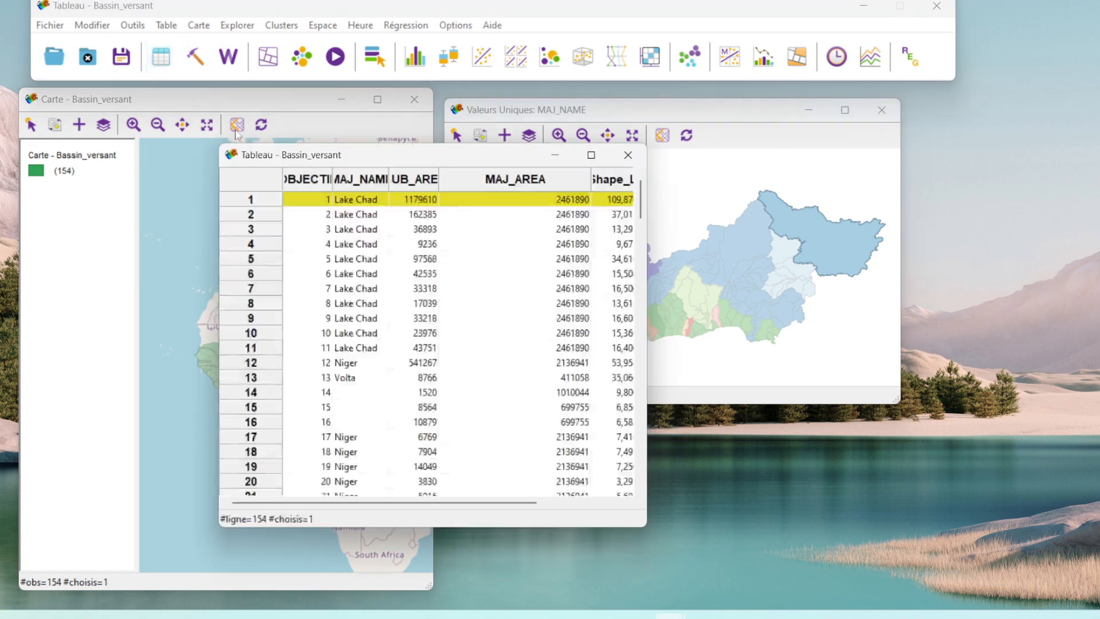
pyautogui.moveTo(444, 162); pyautogui.dragTo(735, 341)
pyautogui.click(618, 251)
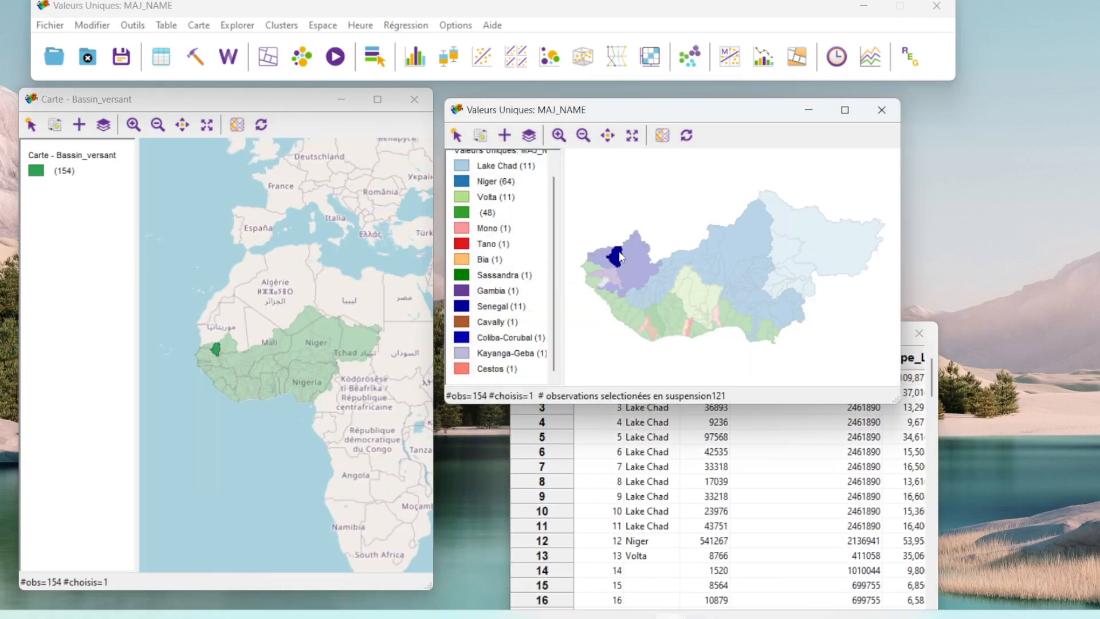
pyautogui.click(543, 466)
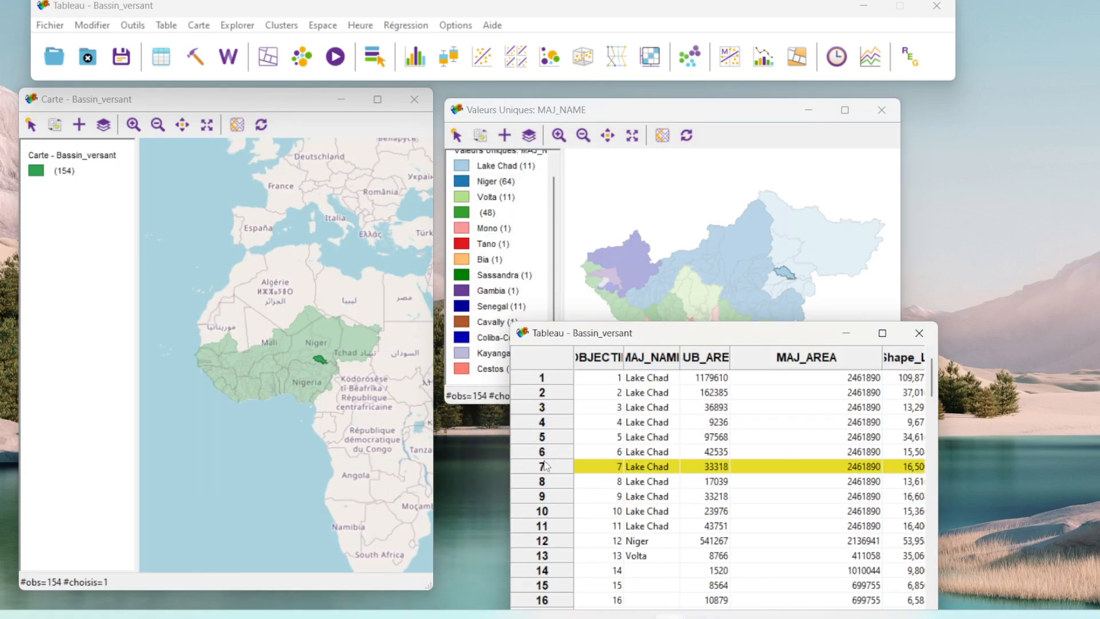
pyautogui.click(544, 436)
pyautogui.click(547, 407)
pyautogui.moveTo(754, 336); pyautogui.dragTo(452, 166)
pyautogui.click(617, 163)
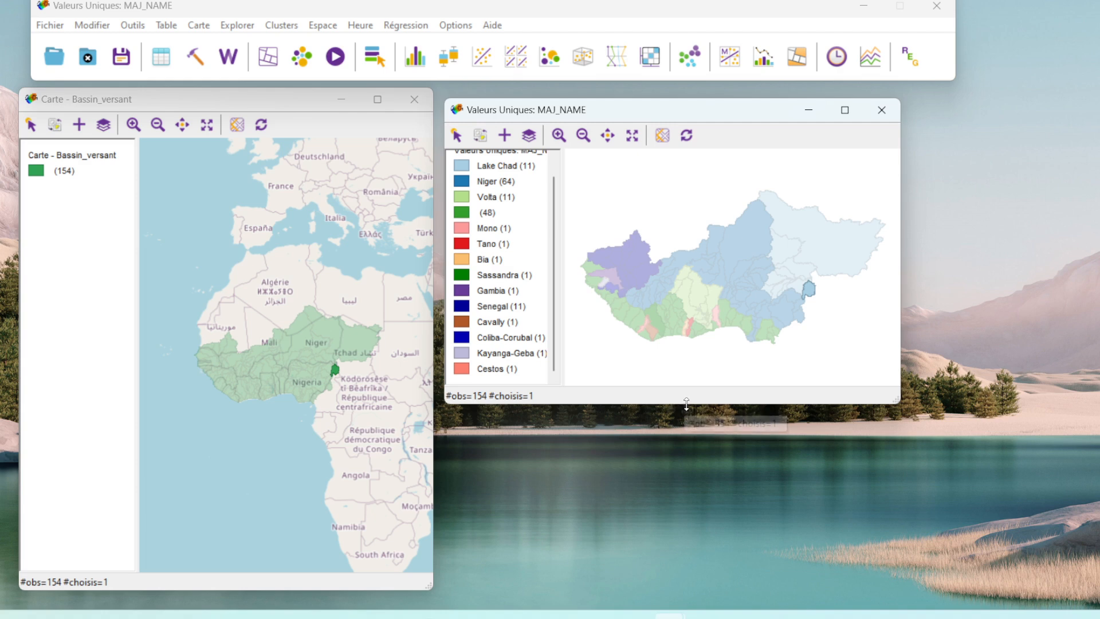
# - Heighten the MAJ_NAME unique values map window to fit its full legend, and close the map
pyautogui.moveTo(683, 402); pyautogui.dragTo(685, 522)
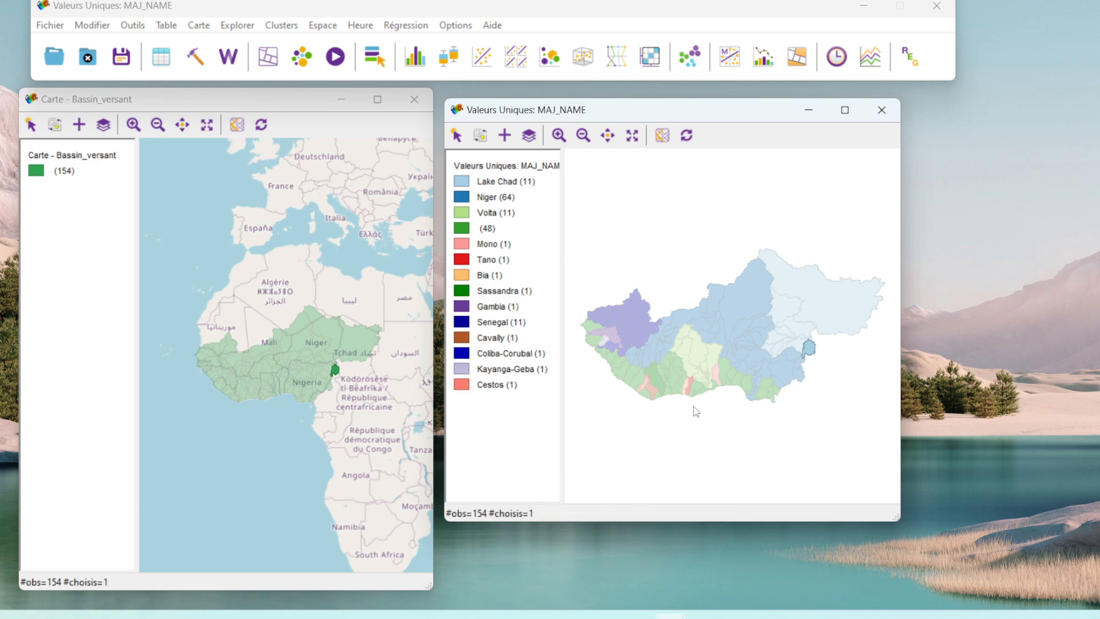
pyautogui.click(881, 110)
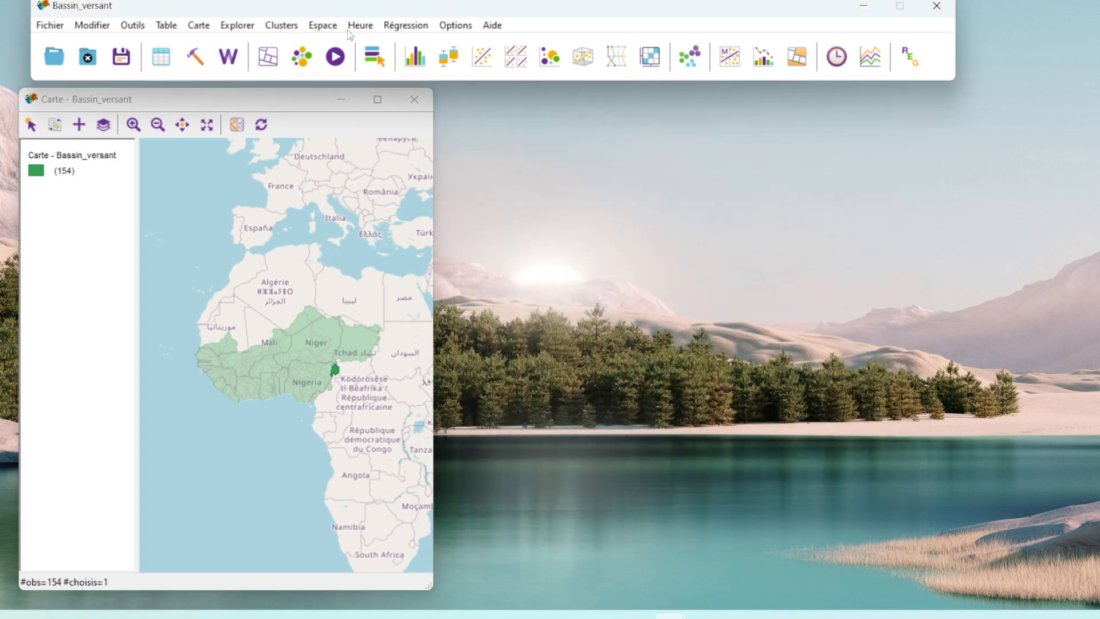
# - Create a natural breaks map of MAJ_AREA with 5 classes and place it beside the Bassin_versant map
pyautogui.click(208, 29)
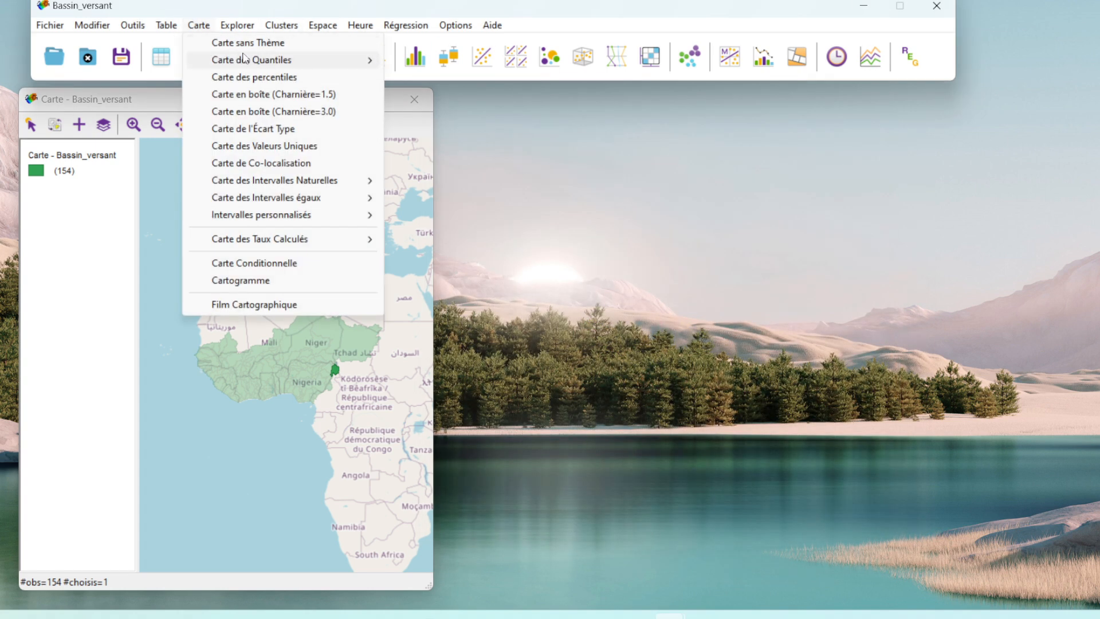
pyautogui.moveTo(281, 58)
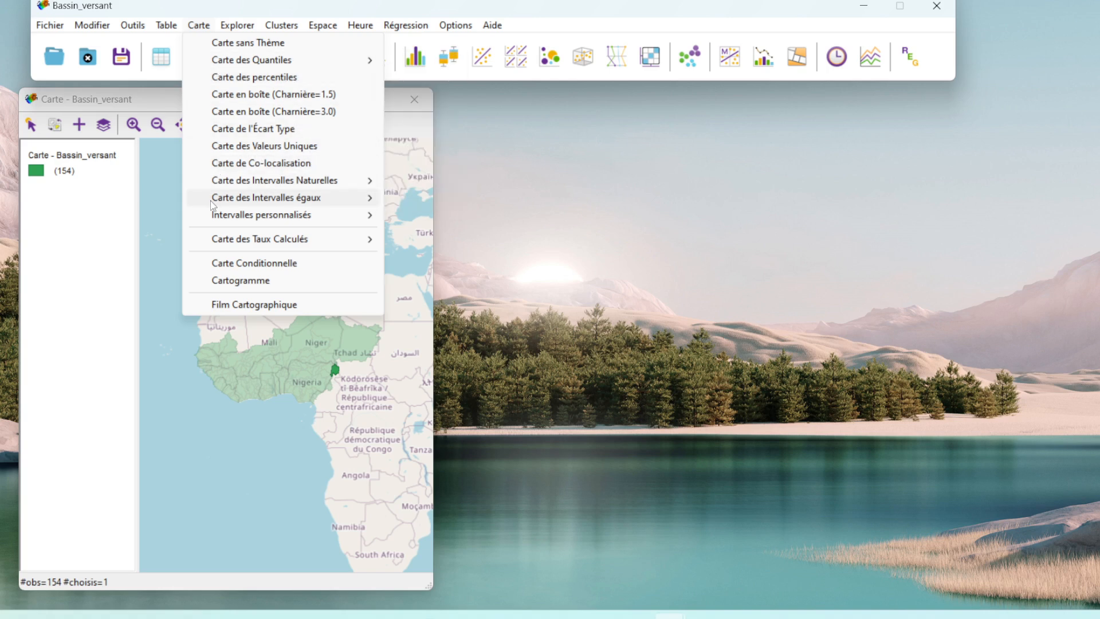
pyautogui.moveTo(246, 182)
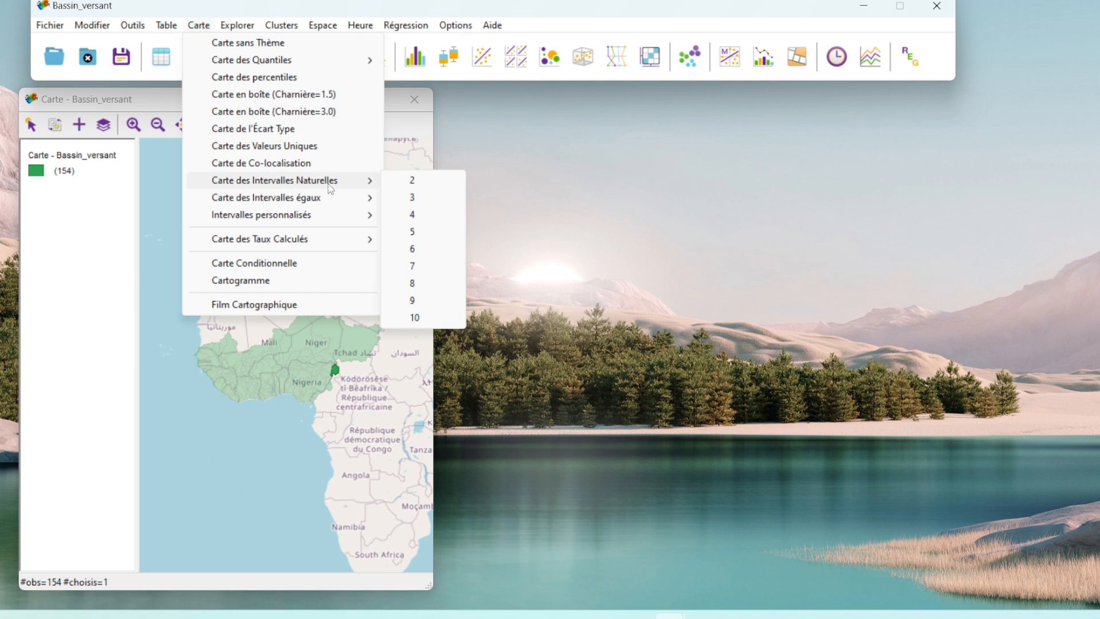
pyautogui.click(413, 231)
pyautogui.click(507, 232)
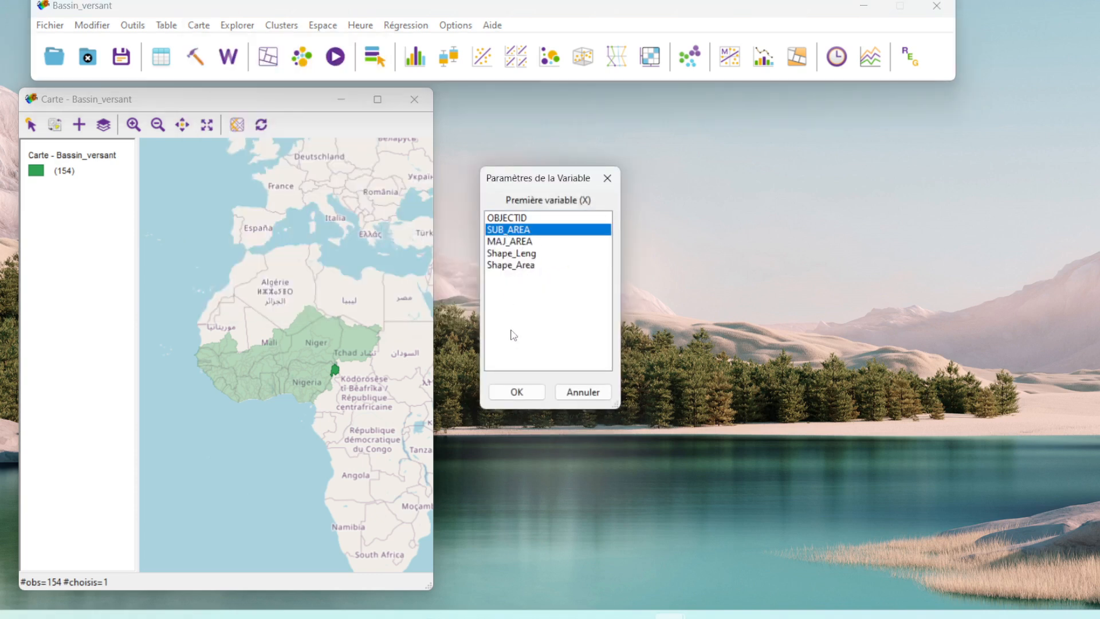
pyautogui.click(502, 243)
pyautogui.click(518, 393)
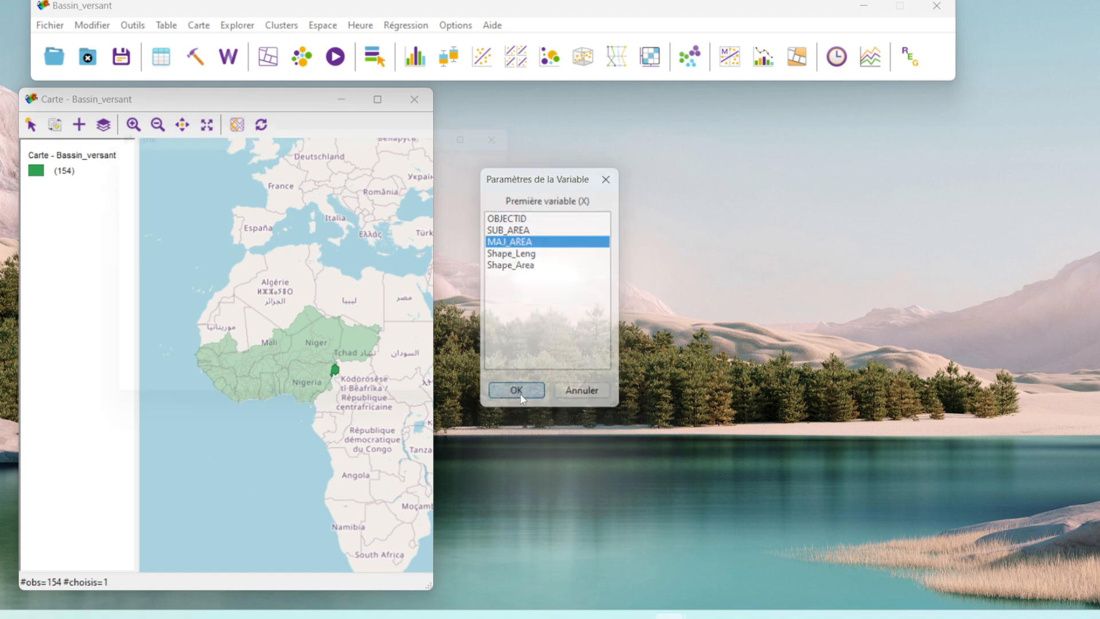
pyautogui.click(479, 284)
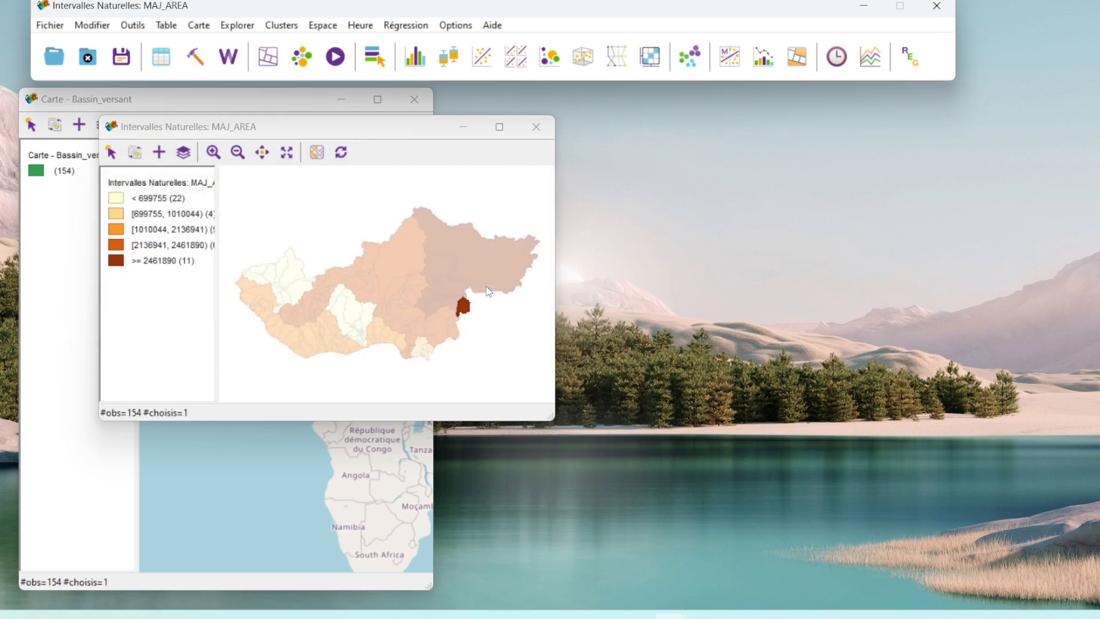
pyautogui.moveTo(319, 124); pyautogui.dragTo(772, 165)
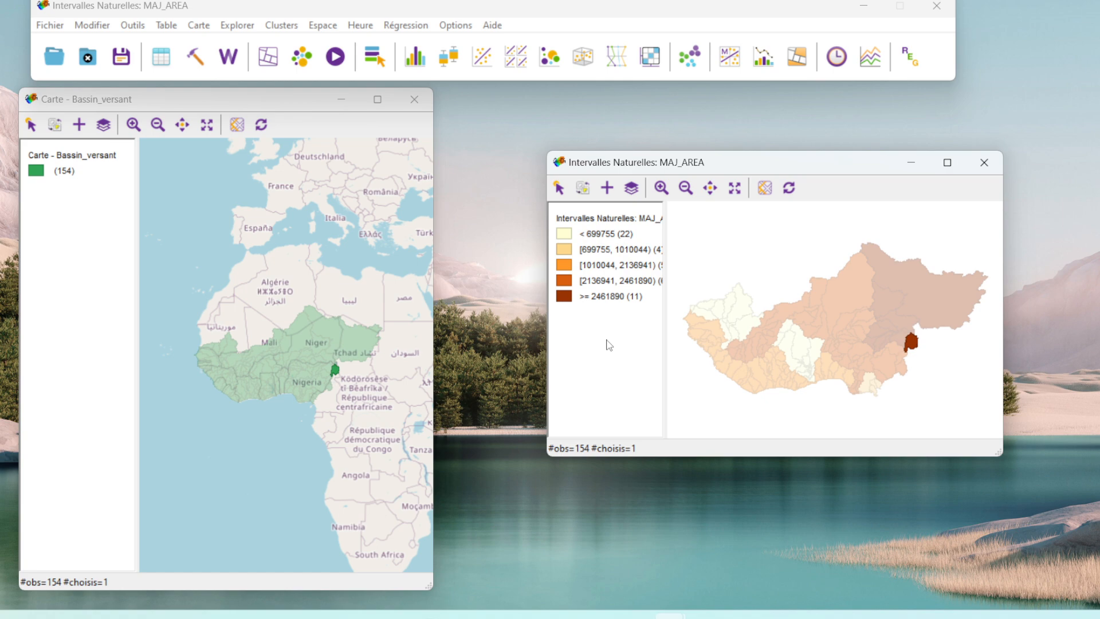
# - Select basins from different classes of the MAJ_AREA natural breaks map in turn to compare their locations on both maps
pyautogui.click(834, 331)
pyautogui.click(910, 294)
pyautogui.click(857, 368)
pyautogui.click(852, 287)
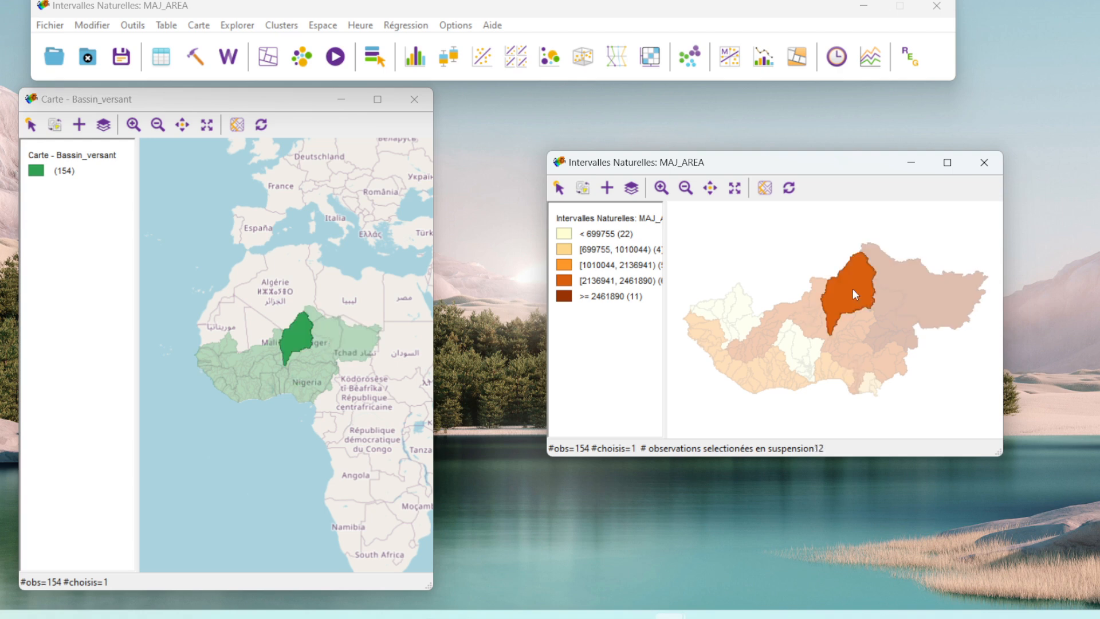
pyautogui.click(753, 373)
pyautogui.click(757, 338)
pyautogui.click(792, 349)
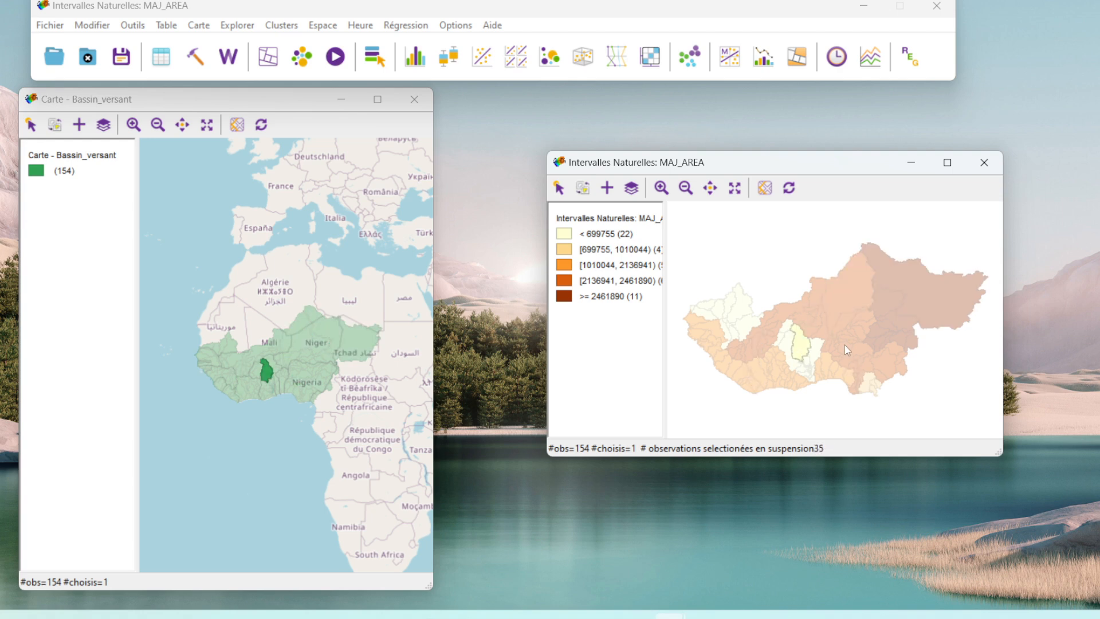
pyautogui.click(845, 338)
# - Enlarge the MAJ_AREA natural breaks map window to fill the space beside the Bassin_versant map, and close the map
pyautogui.moveTo(747, 169); pyautogui.dragTo(704, 136)
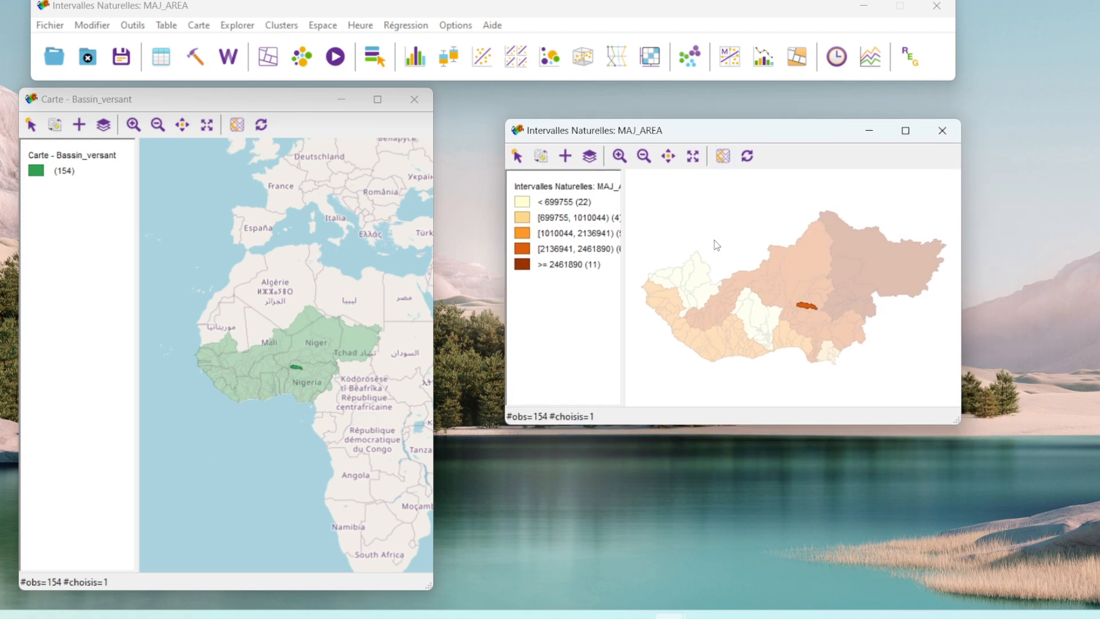
pyautogui.moveTo(721, 424); pyautogui.dragTo(735, 559)
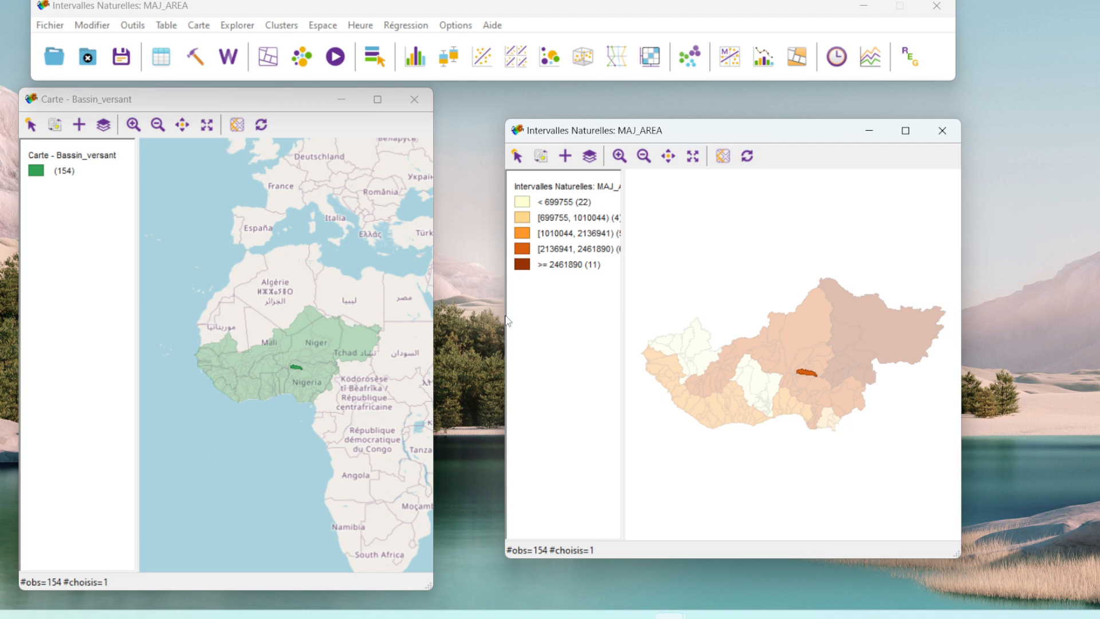
pyautogui.moveTo(502, 318); pyautogui.dragTo(460, 318)
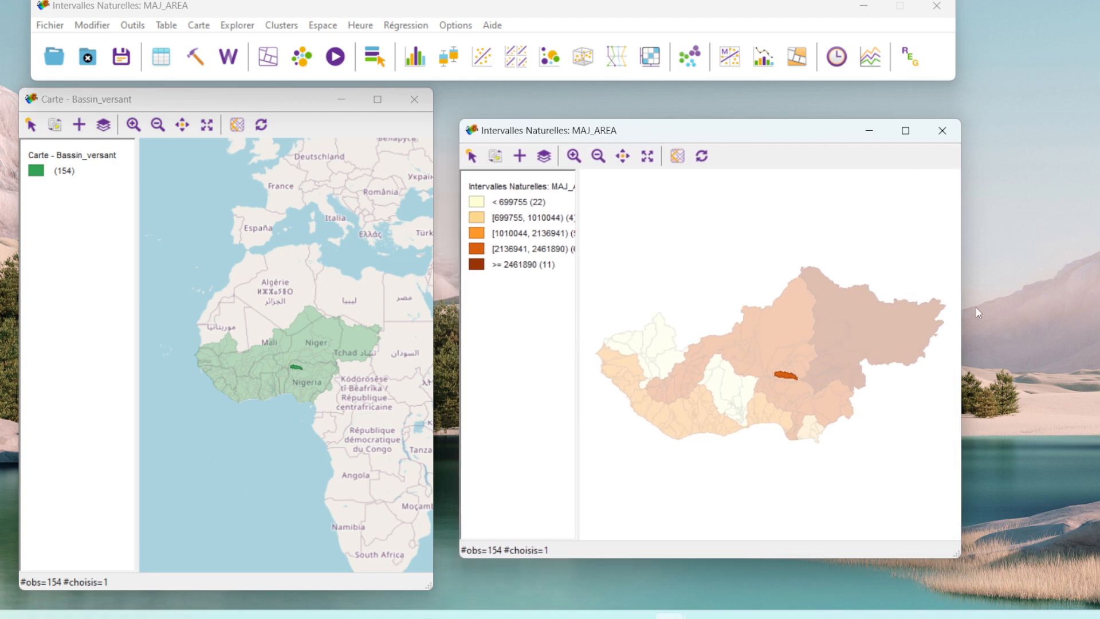
pyautogui.moveTo(962, 311); pyautogui.dragTo(1050, 311)
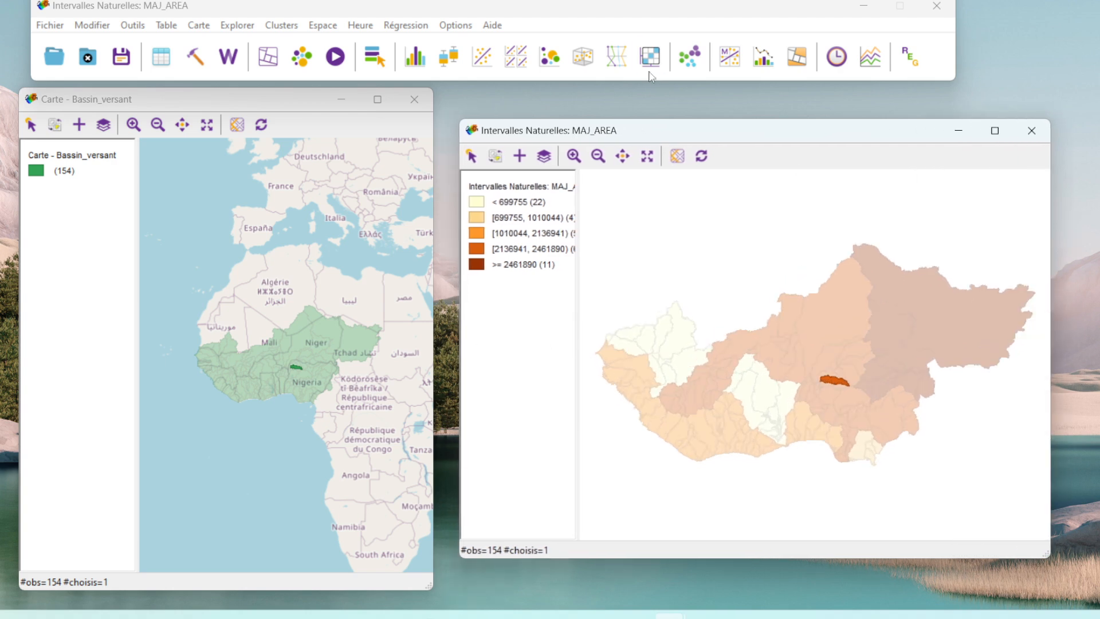
pyautogui.moveTo(711, 124); pyautogui.dragTo(676, 98)
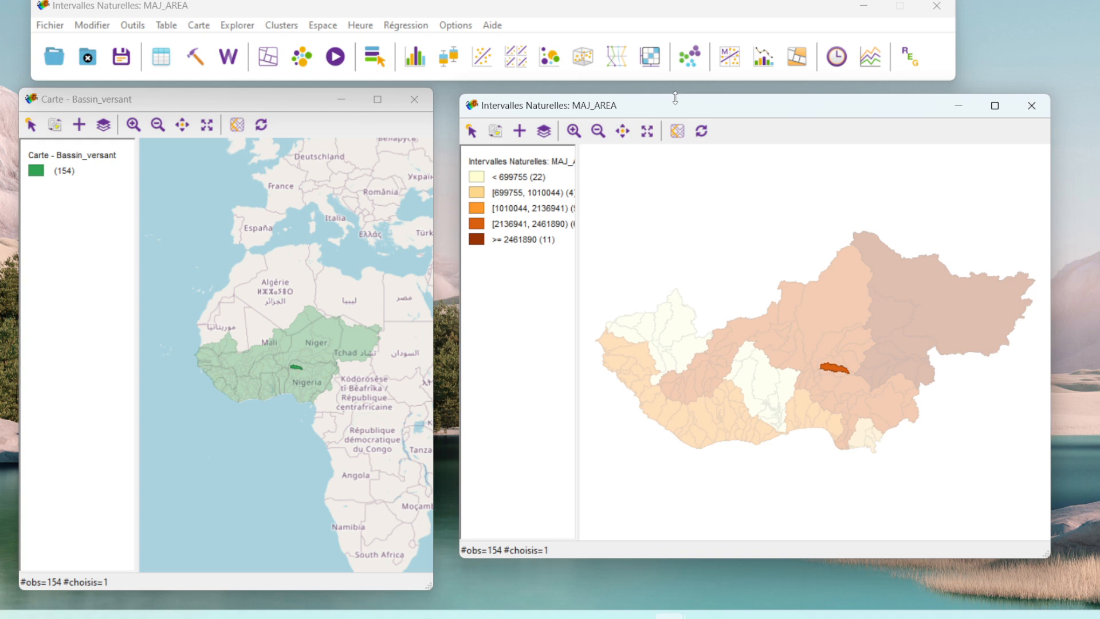
pyautogui.click(207, 26)
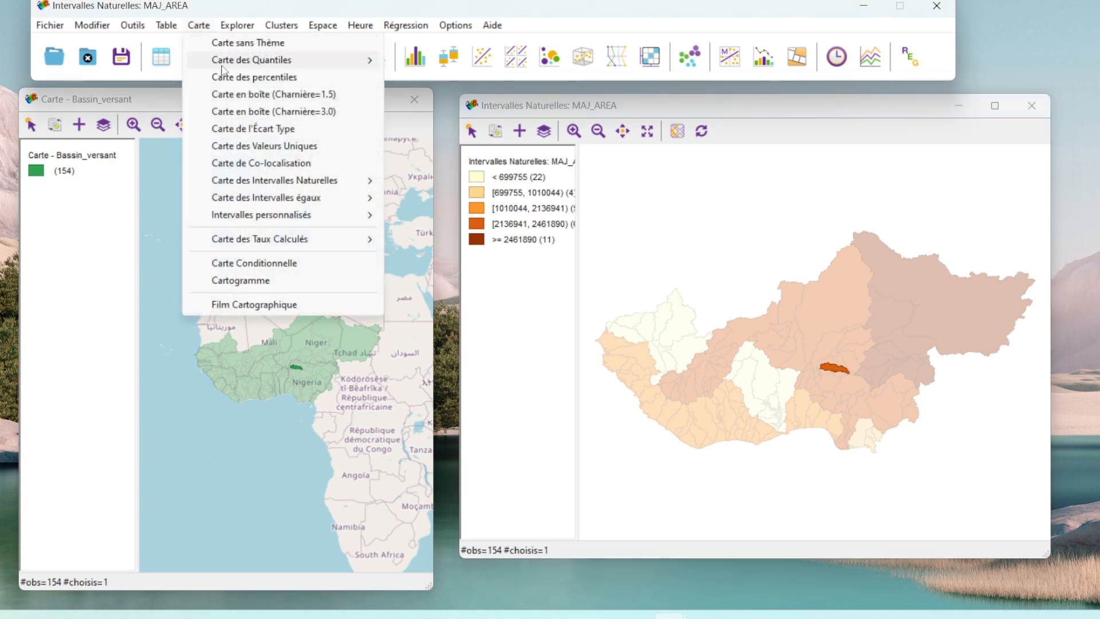
pyautogui.click(1031, 106)
pyautogui.click(1031, 107)
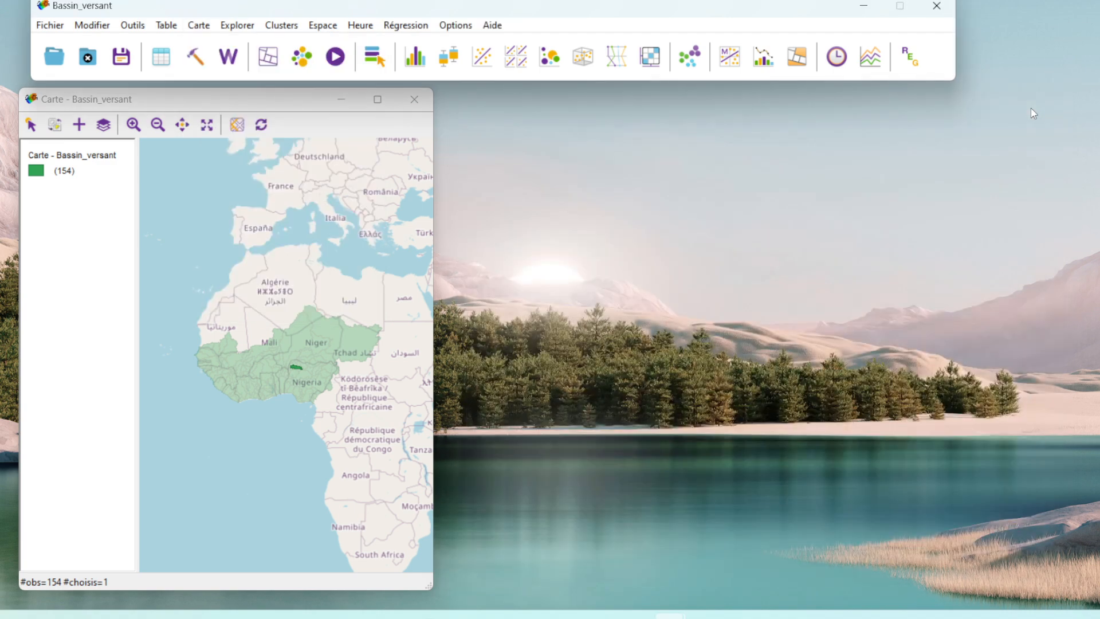
# - Create a cartogram with MAJ_AREA as both circle size and circle colour, and place its slightly heightened window beside the Bassin_versant map
pyautogui.click(208, 31)
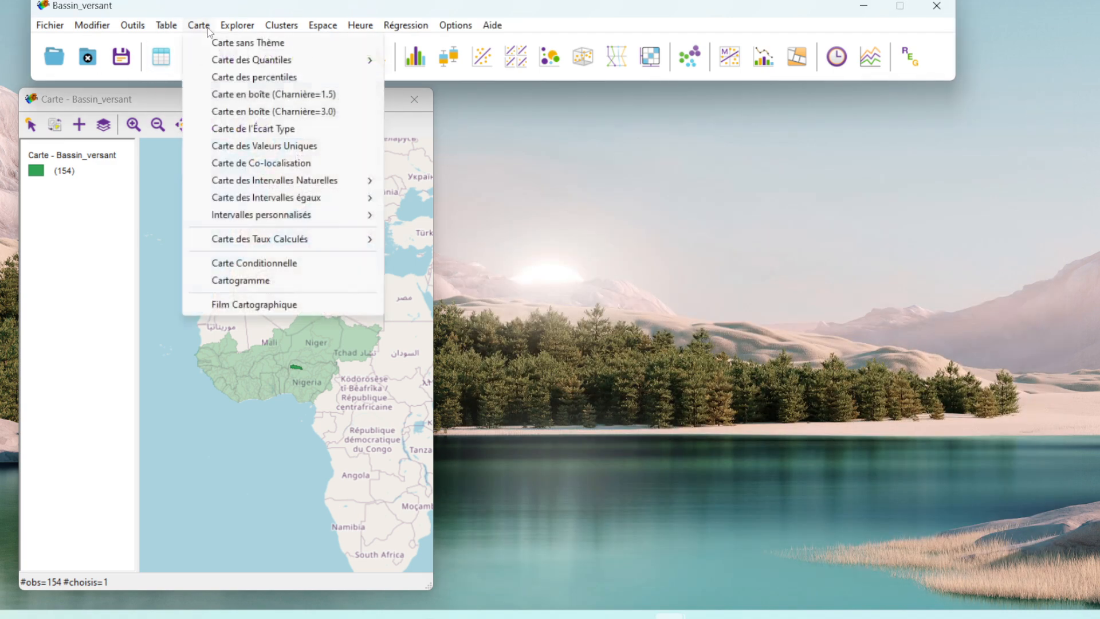
pyautogui.click(265, 284)
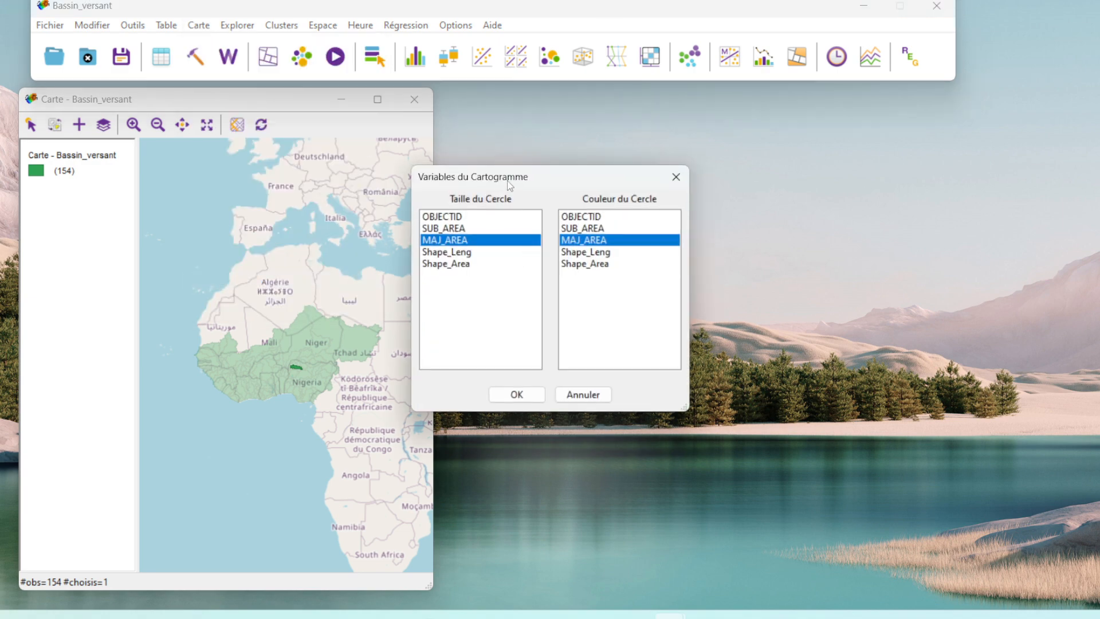
pyautogui.moveTo(516, 182); pyautogui.dragTo(751, 146)
pyautogui.click(756, 361)
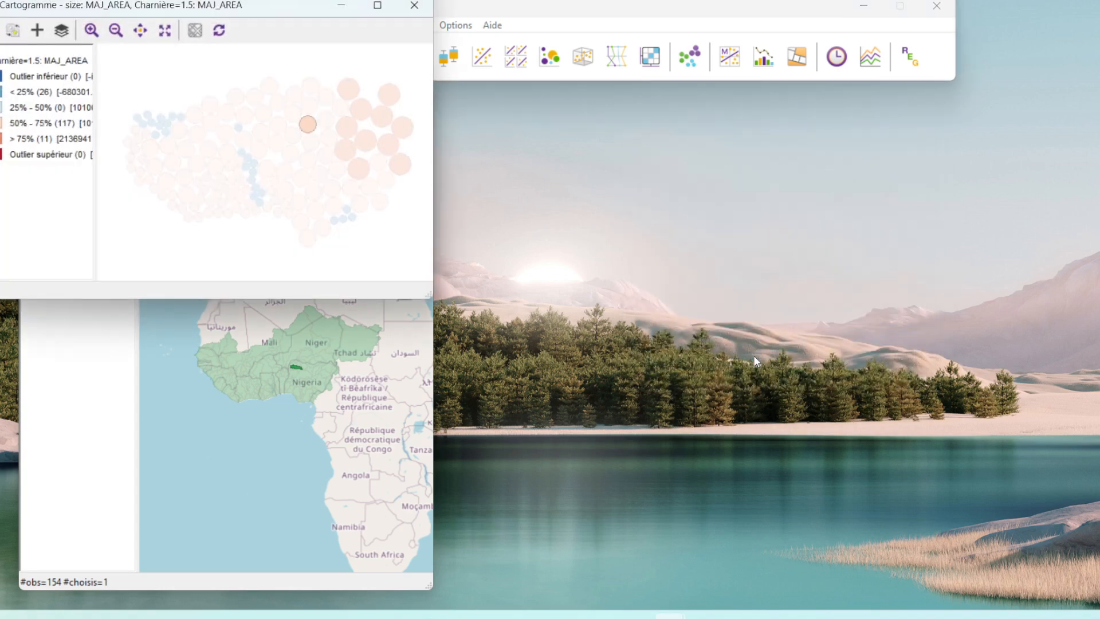
pyautogui.moveTo(122, 11); pyautogui.dragTo(753, 135)
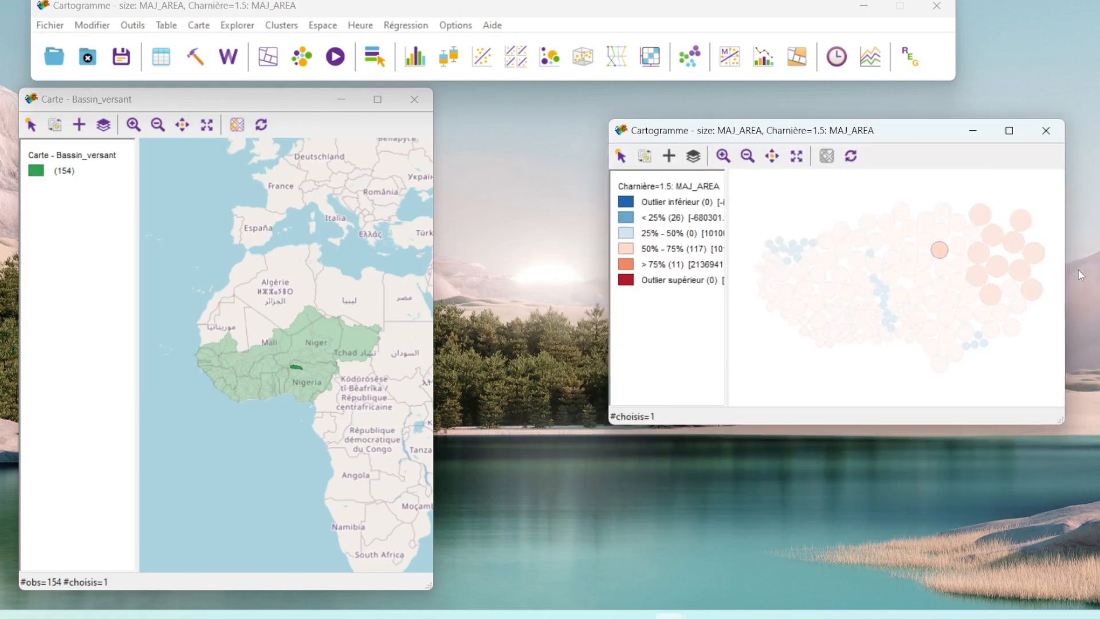
pyautogui.moveTo(821, 425); pyautogui.dragTo(821, 462)
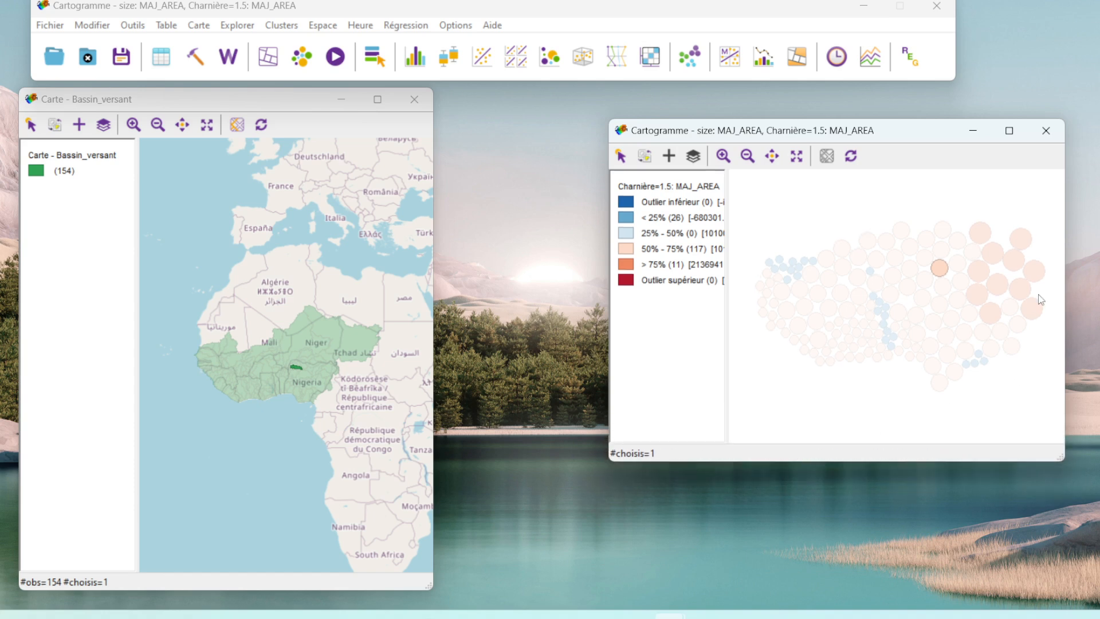
# - Select several large circles of the > 75% class in the cartogram one by one to locate their basins on the map
pyautogui.click(1024, 242)
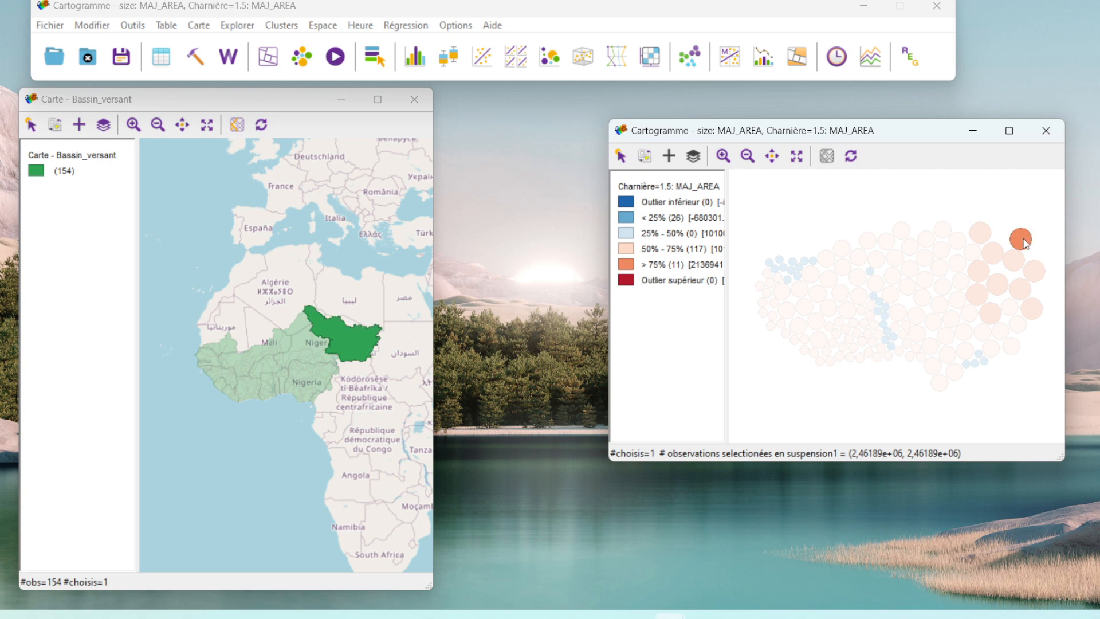
pyautogui.click(1036, 270)
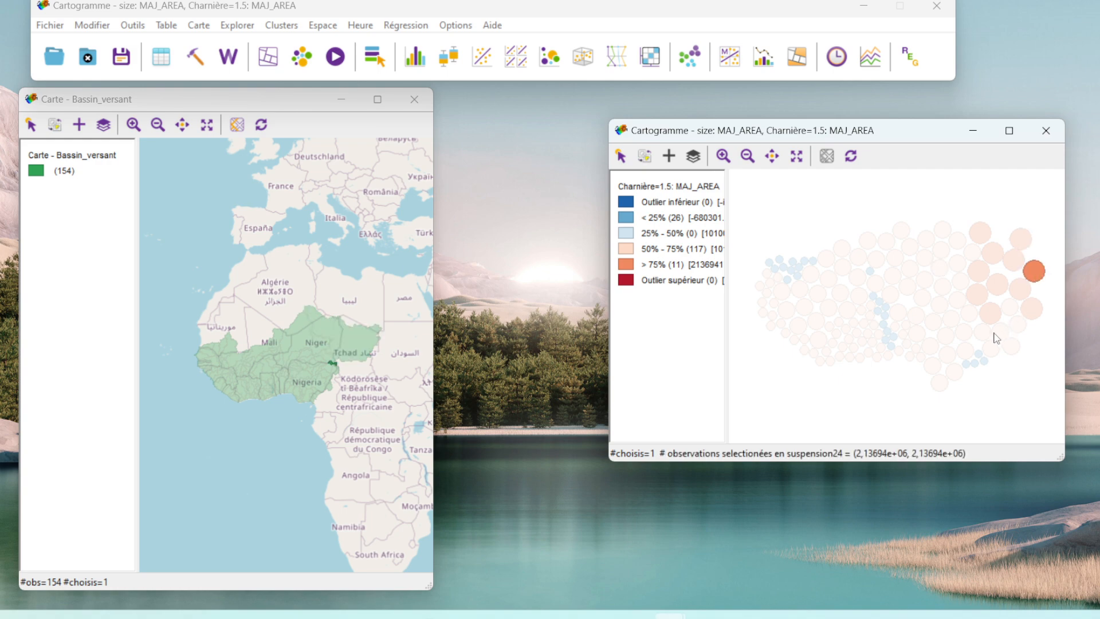
pyautogui.moveTo(838, 137); pyautogui.dragTo(675, 152)
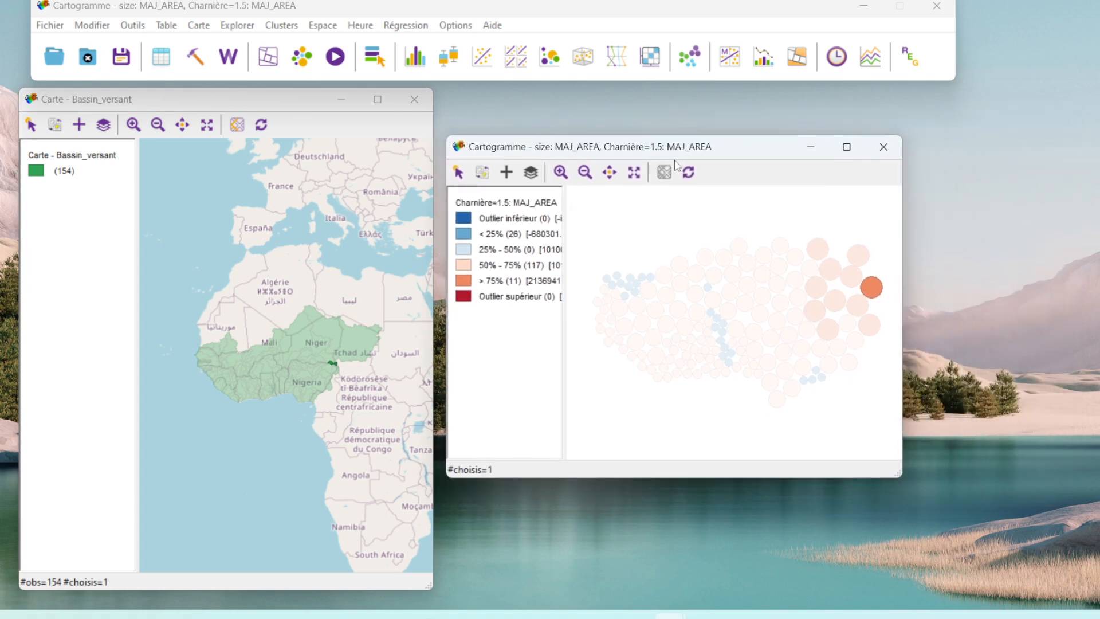
pyautogui.click(870, 325)
pyautogui.click(815, 287)
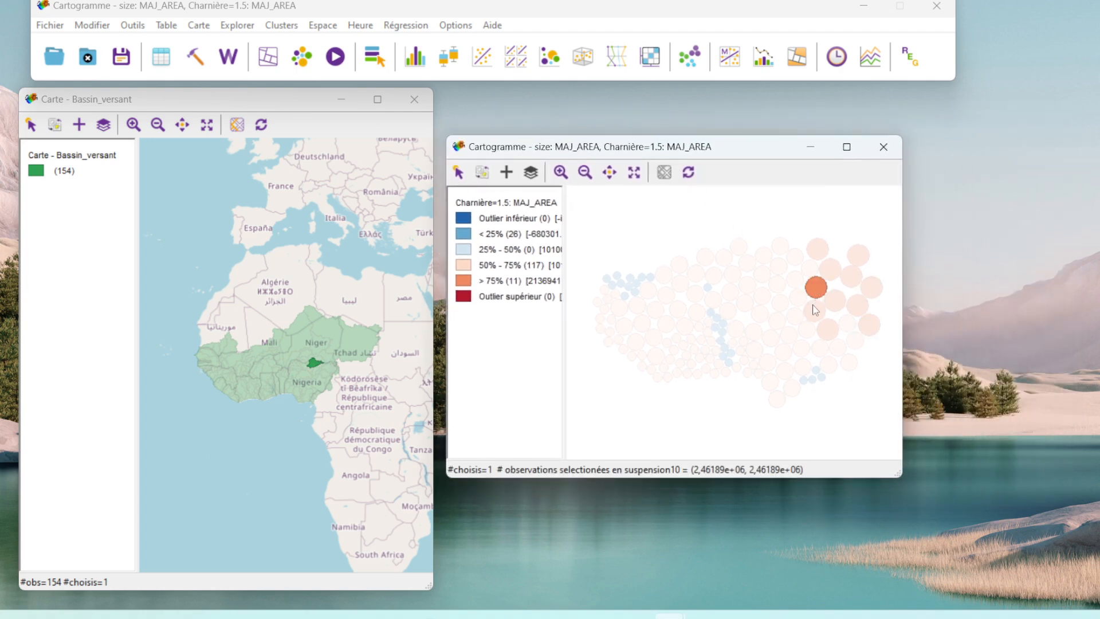
pyautogui.click(812, 312)
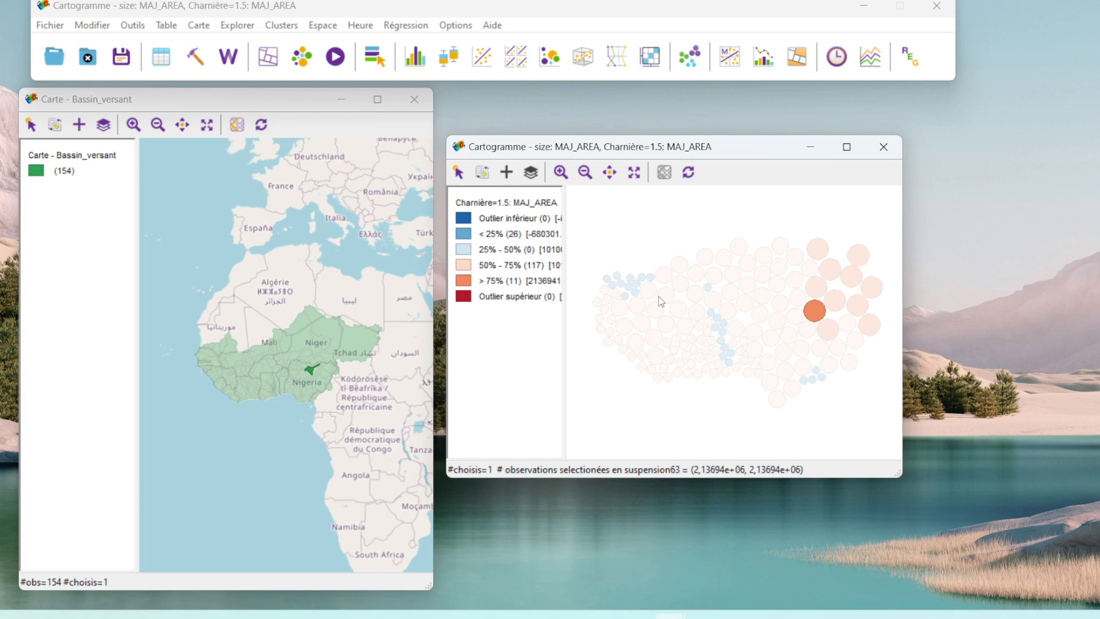
# - Clear the cartogram selection and box-select its eastern and western groups of circles to compare the linked basins on the map
pyautogui.click(650, 424)
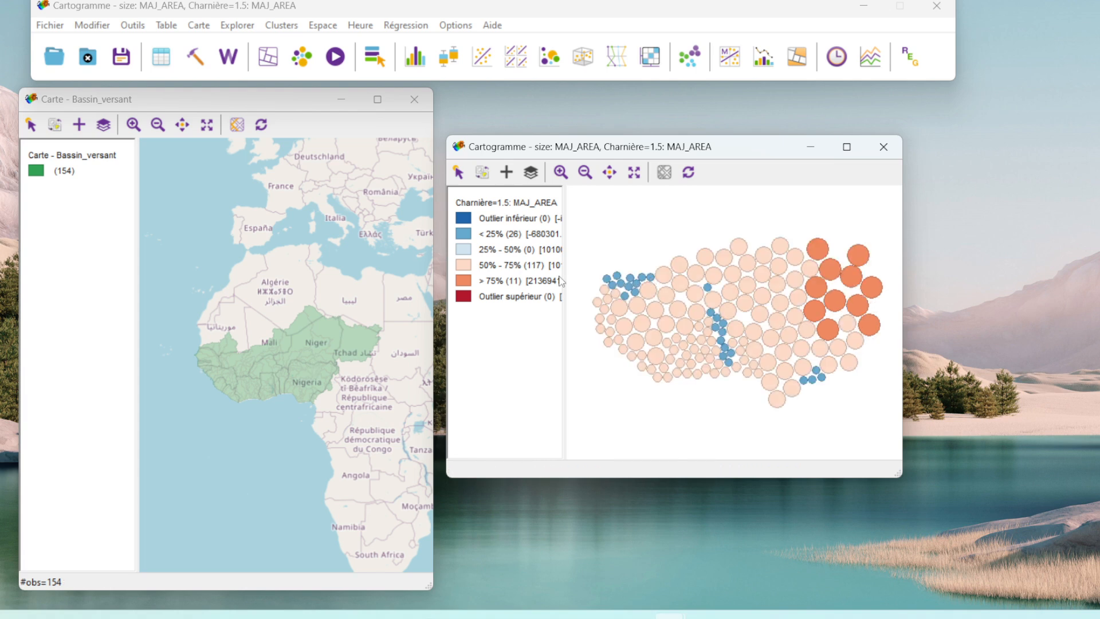
pyautogui.moveTo(620, 246); pyautogui.dragTo(783, 376)
pyautogui.moveTo(831, 238); pyautogui.dragTo(776, 396)
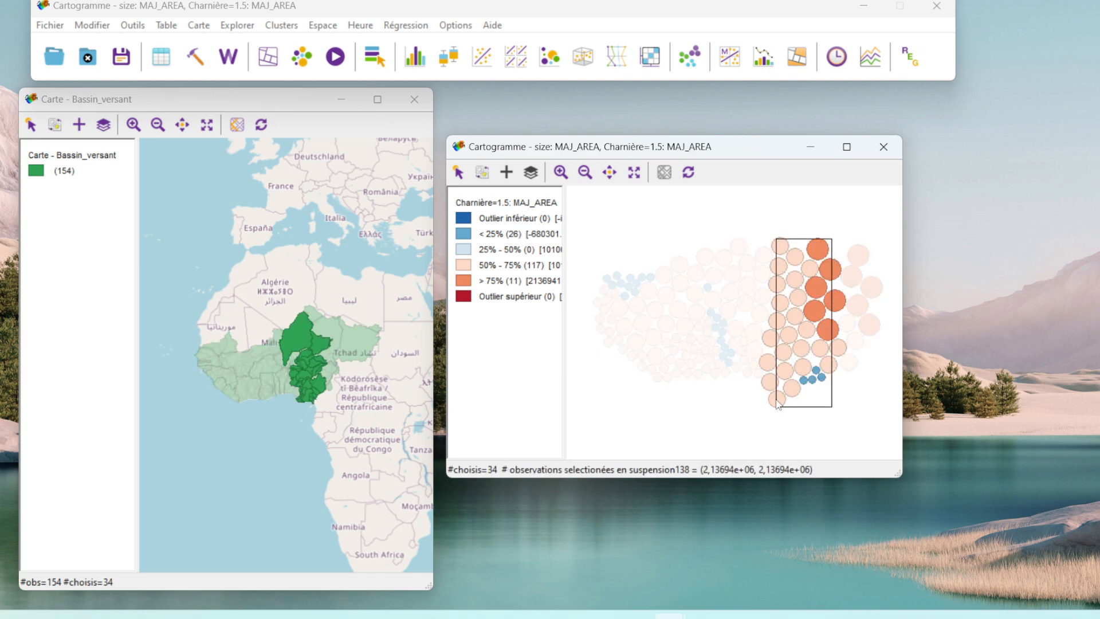
pyautogui.moveTo(597, 253); pyautogui.dragTo(727, 425)
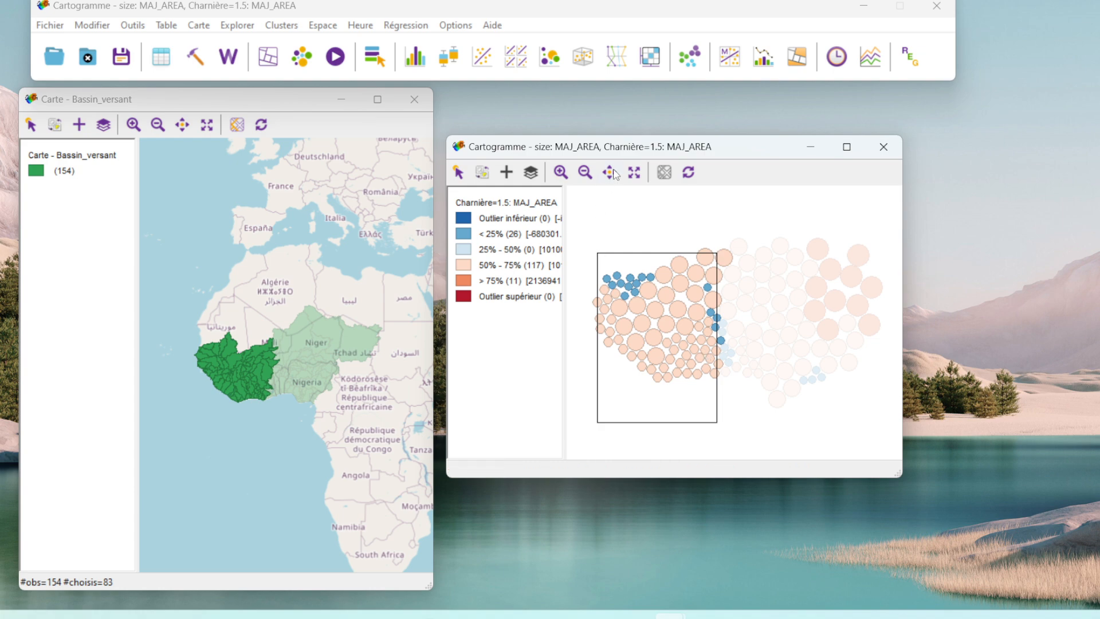
pyautogui.moveTo(648, 153); pyautogui.dragTo(646, 143)
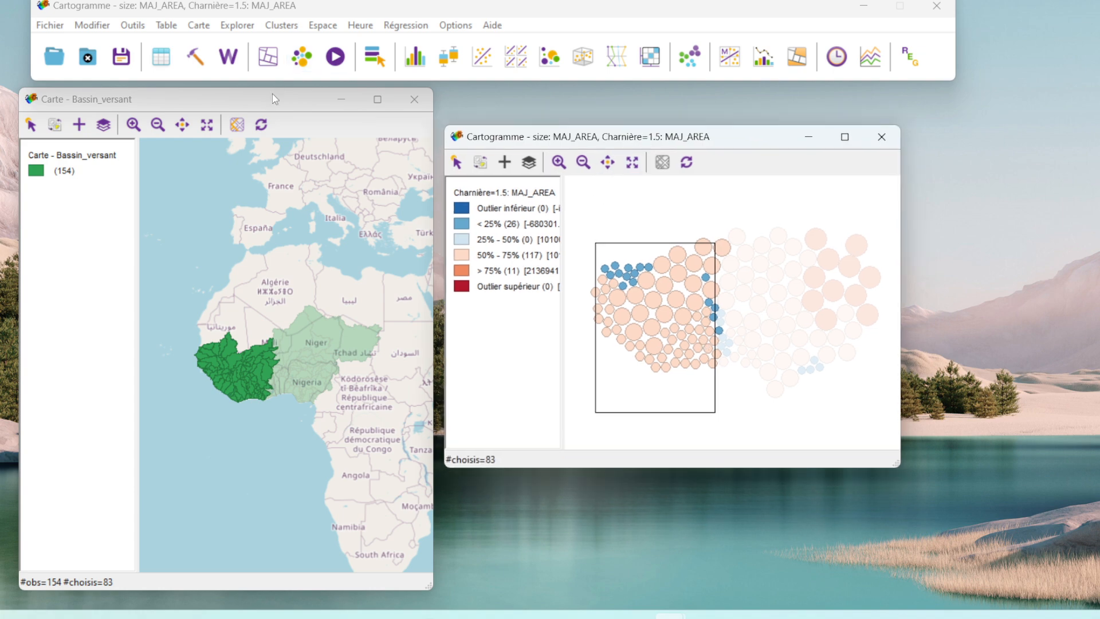
# - Open the map movie animation, move its dialog off the Bassin_versant map, and set the animated variable to MAJ_AREA
pyautogui.click(202, 26)
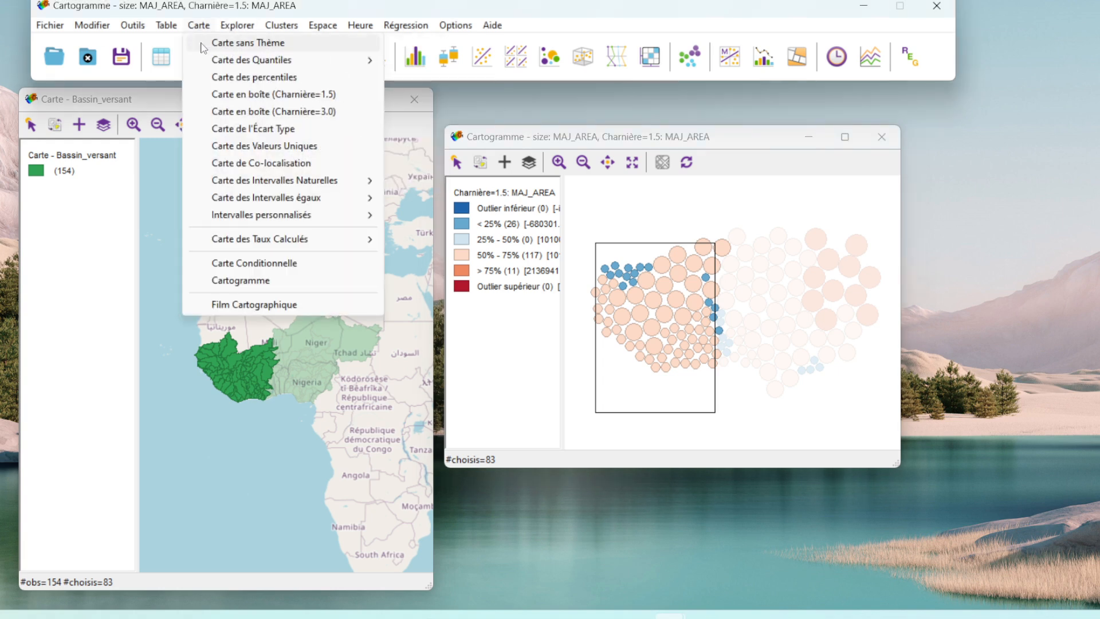
pyautogui.click(262, 307)
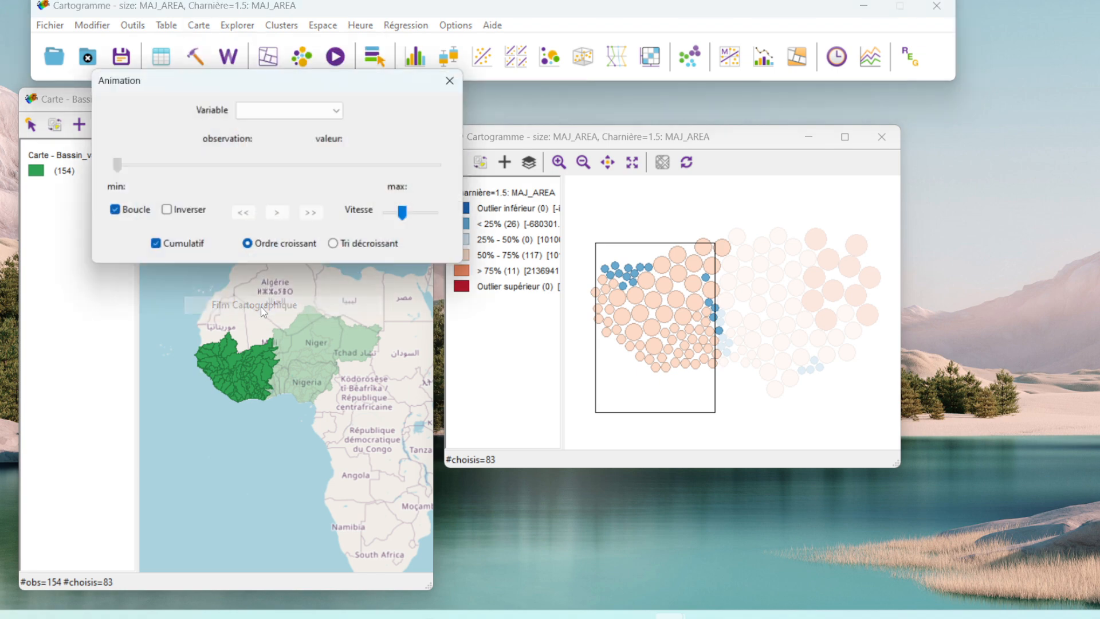
pyautogui.moveTo(267, 85); pyautogui.dragTo(762, 219)
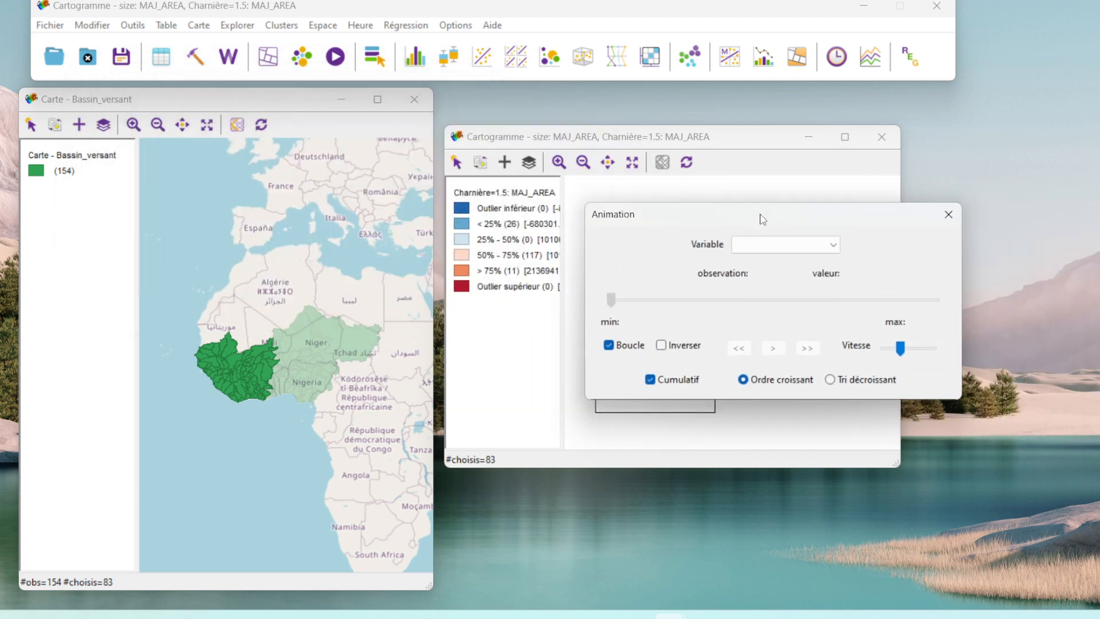
pyautogui.click(830, 245)
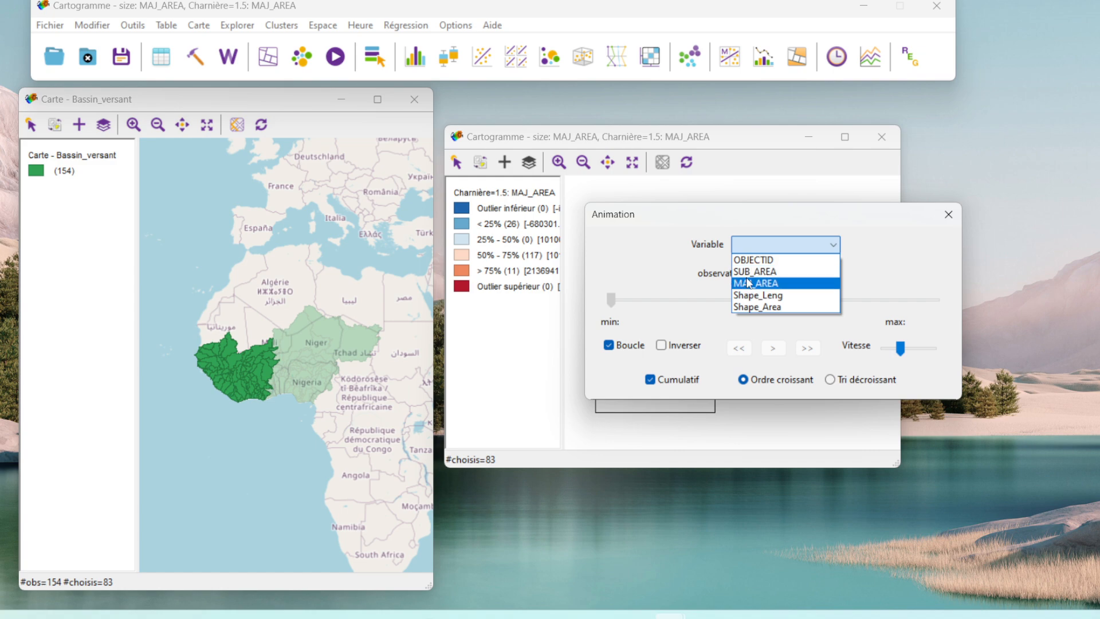
pyautogui.click(759, 282)
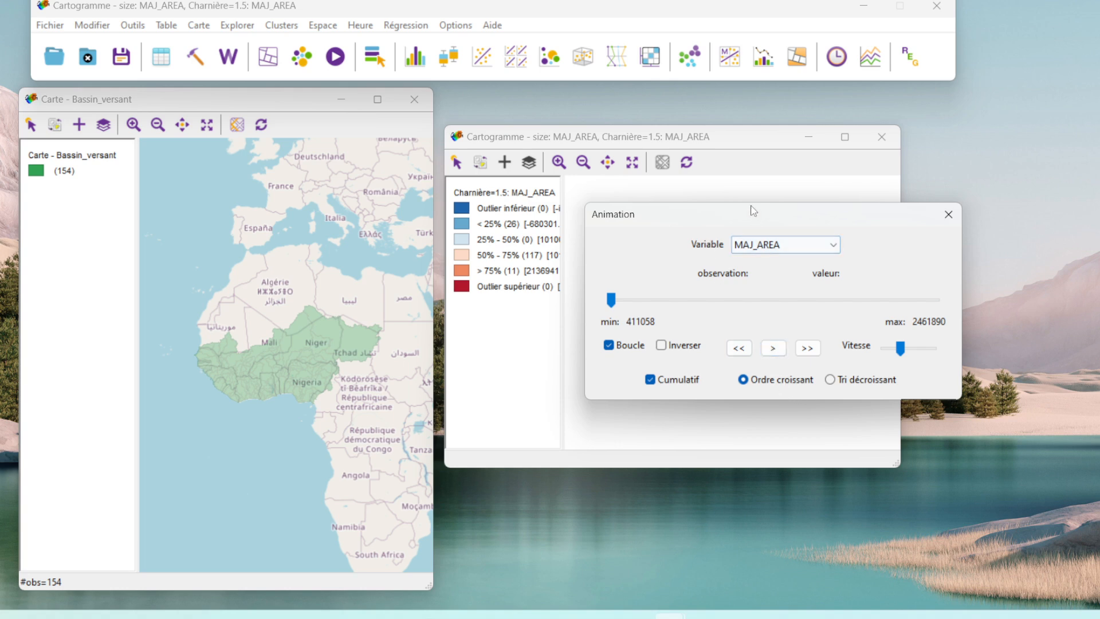
# - Move the animation dialog off the cartogram, play the cumulative ascending MAJ_AREA animation on both maps, and close it
pyautogui.moveTo(753, 213); pyautogui.dragTo(240, 35)
pyautogui.click(259, 171)
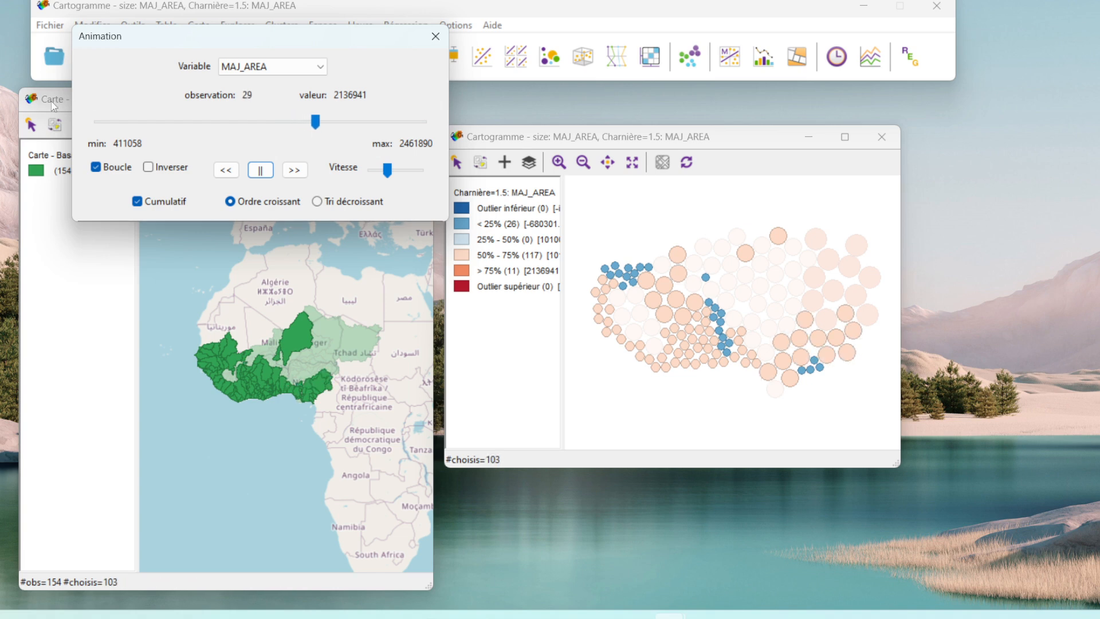
pyautogui.click(435, 38)
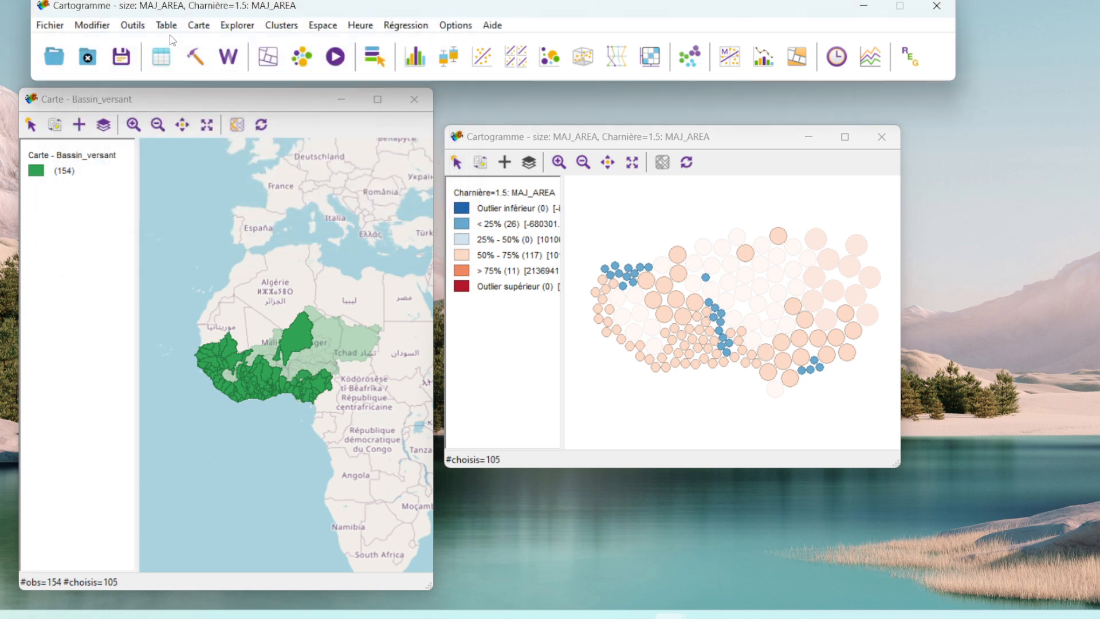
# - Create a histogram of MAJ_AREA and move its window off the Bassin_versant map
pyautogui.click(198, 25)
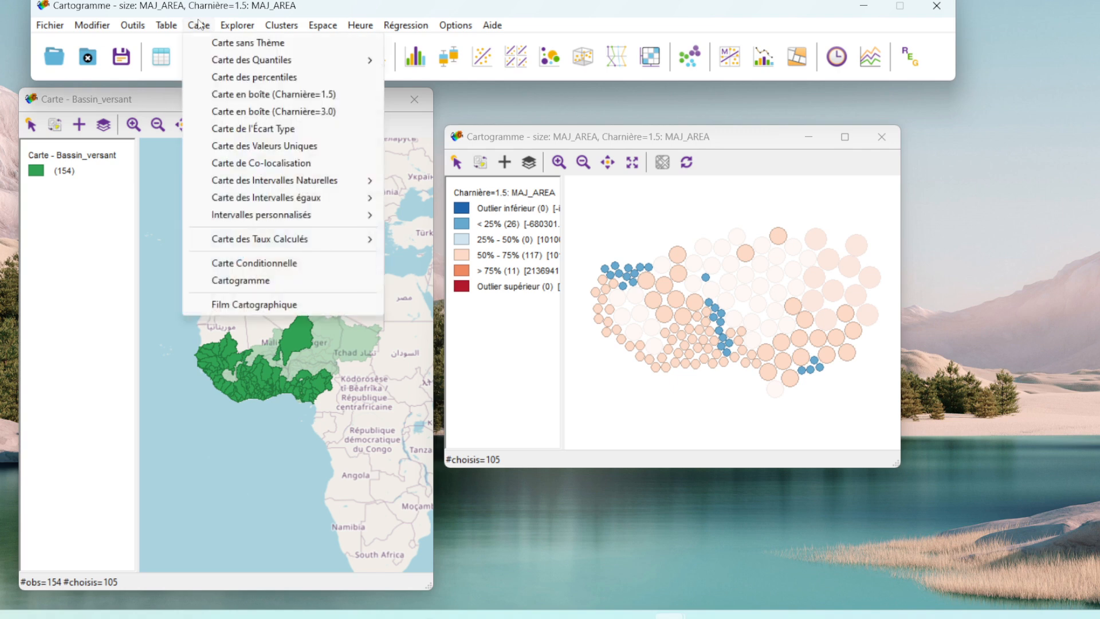
pyautogui.moveTo(241, 27)
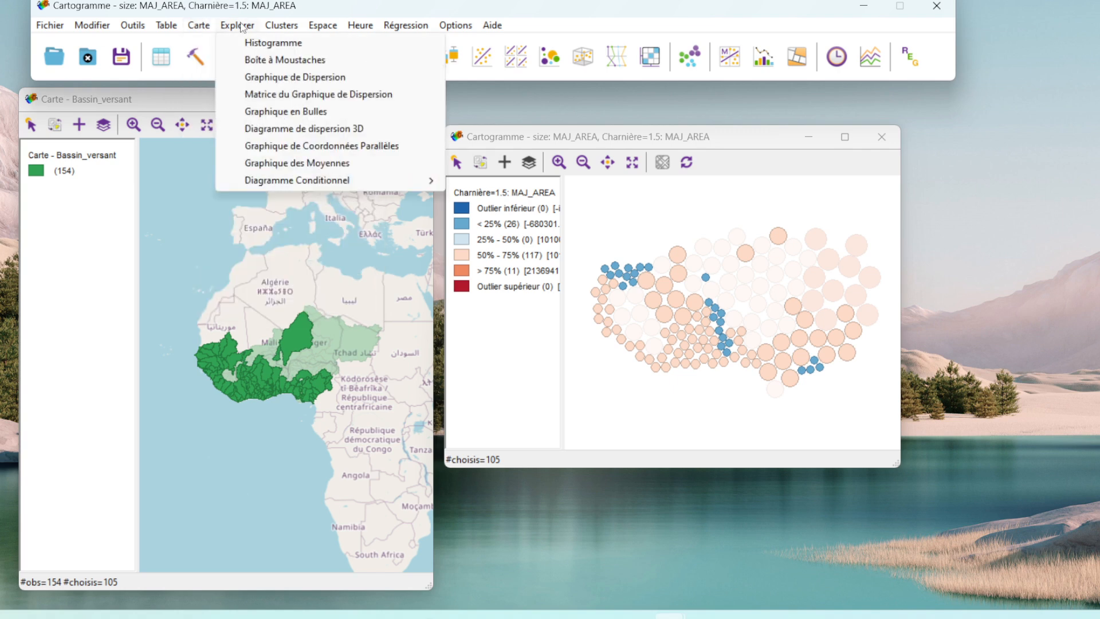
pyautogui.click(273, 43)
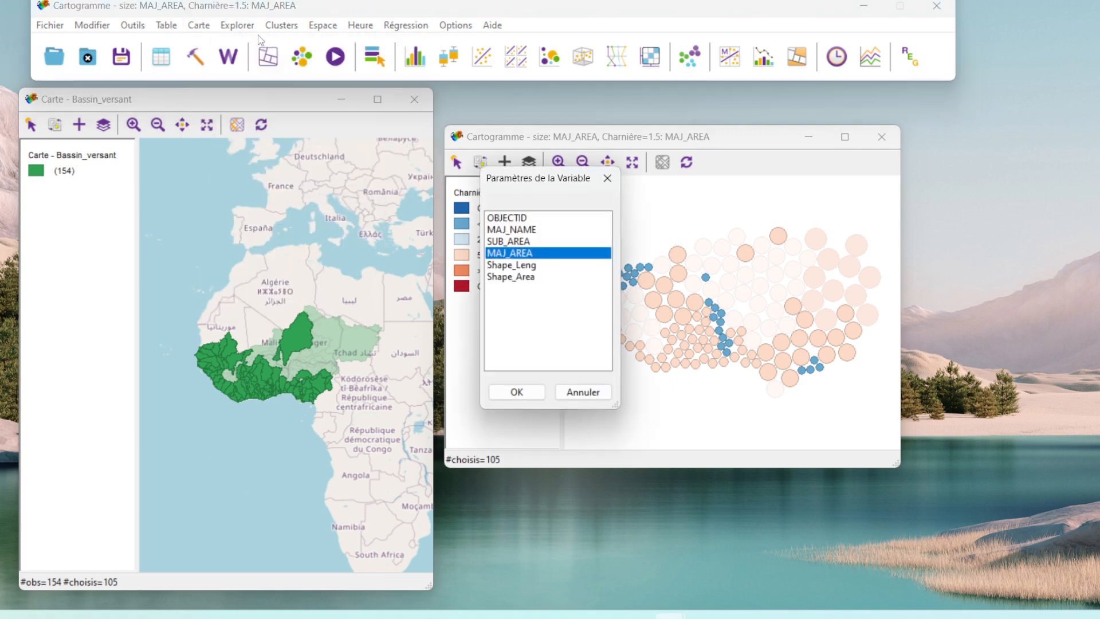
pyautogui.click(517, 392)
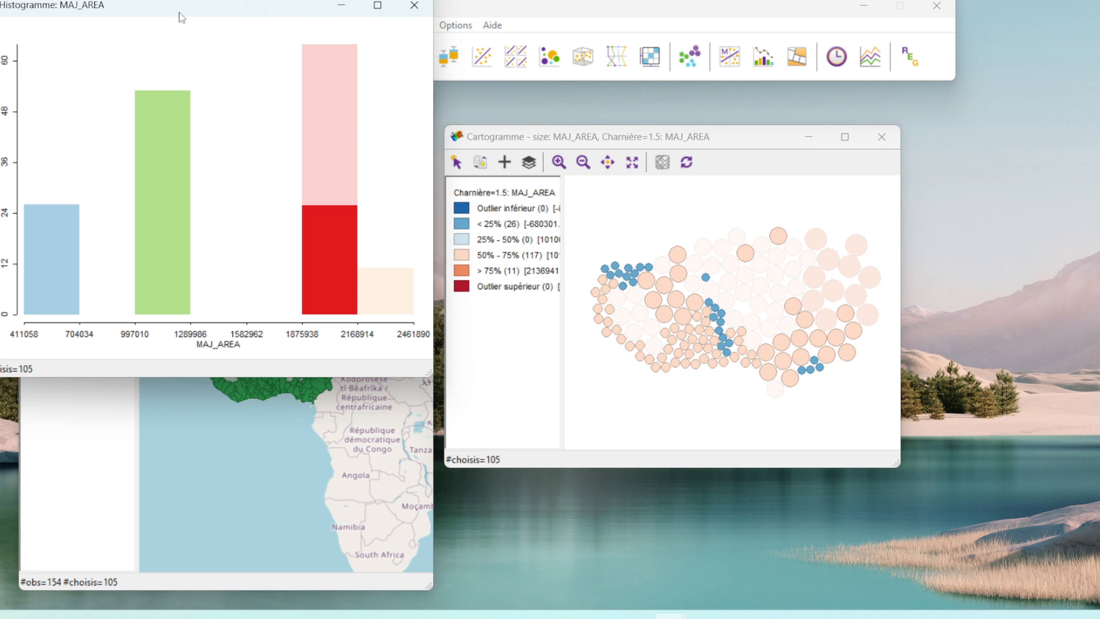
pyautogui.moveTo(180, 13); pyautogui.dragTo(702, 305)
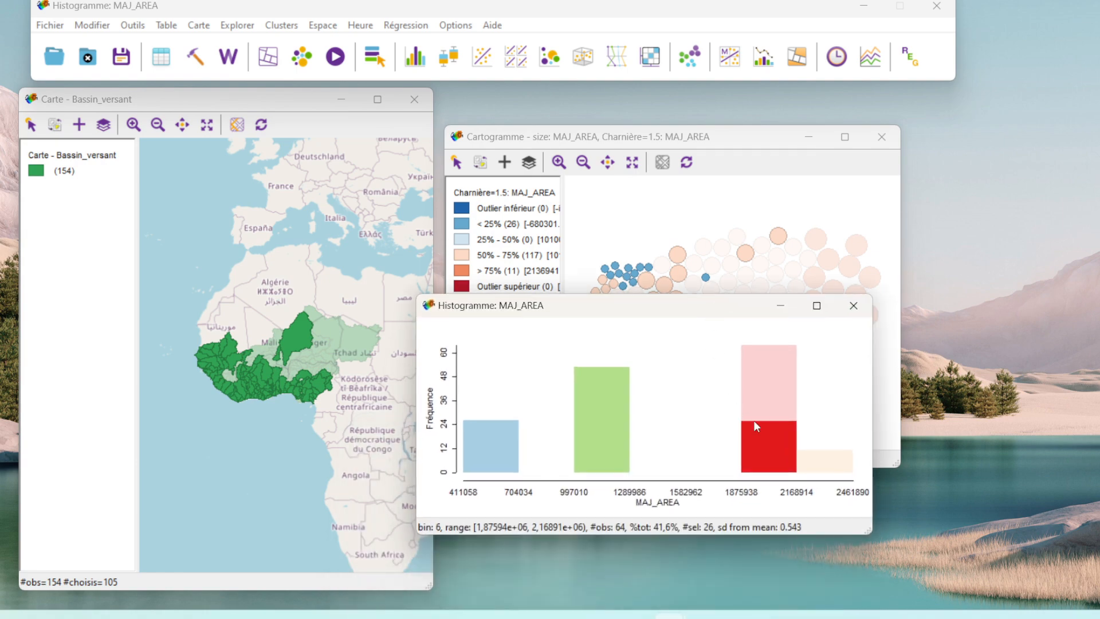
# - Clear the selection and select individual MAJ_AREA histogram bars, including 997010–1289986, to locate the linked basins on the map
pyautogui.click(767, 430)
pyautogui.click(740, 344)
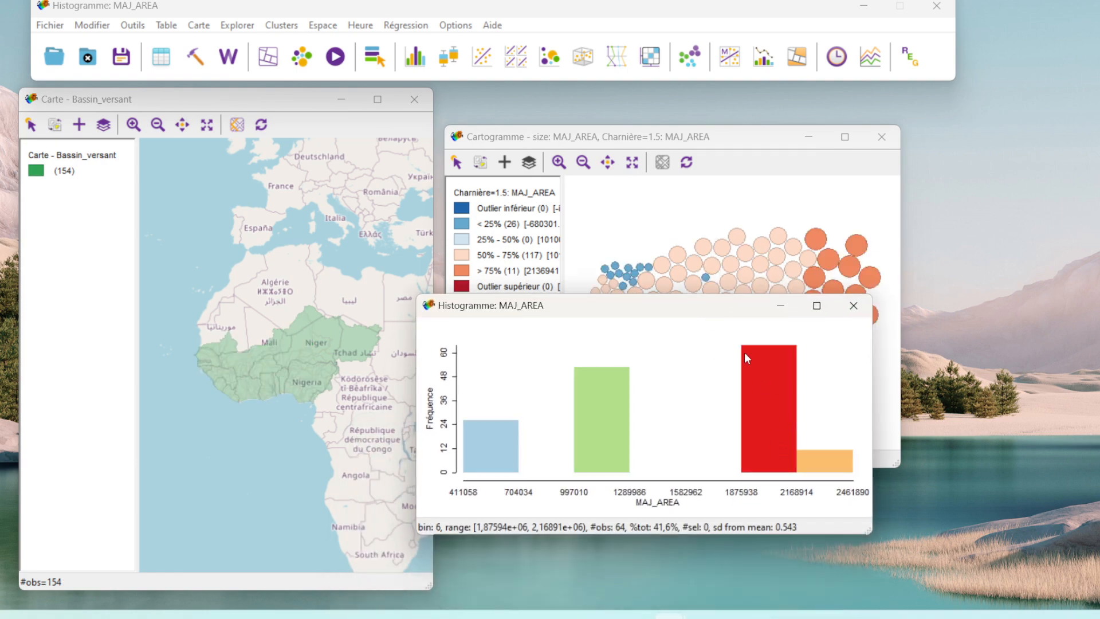
pyautogui.click(596, 414)
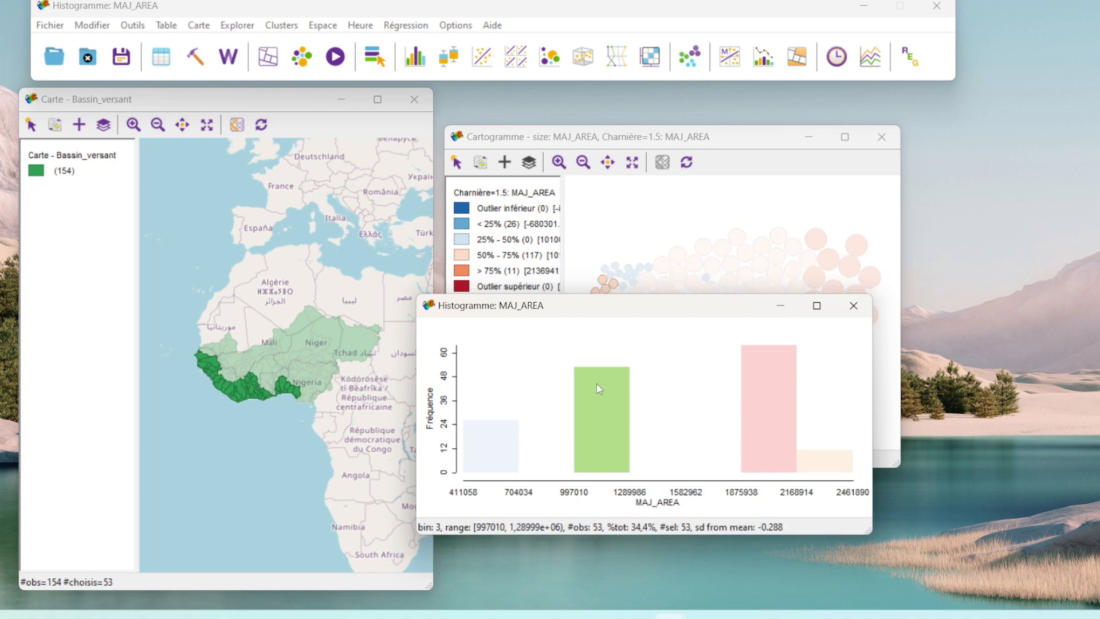
pyautogui.click(490, 460)
# - Uncover the cartogram and select the histogram's second, third and highest-value MAJ_AREA bars one by one to compare the linked circles
pyautogui.moveTo(603, 308); pyautogui.dragTo(191, 121)
pyautogui.click(203, 261)
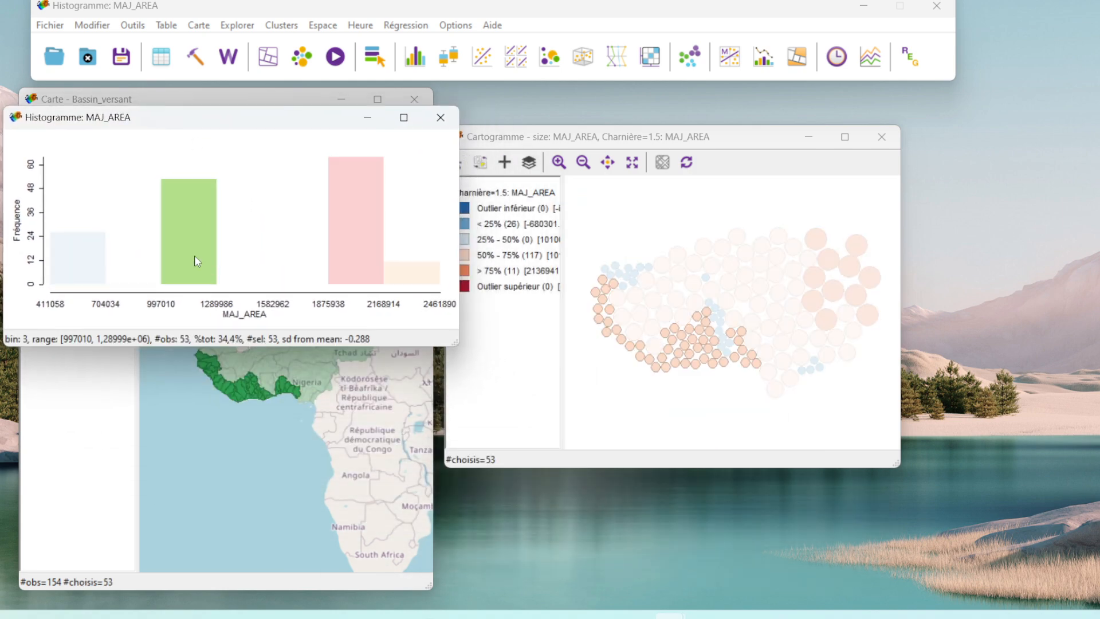
pyautogui.click(355, 253)
pyautogui.click(421, 274)
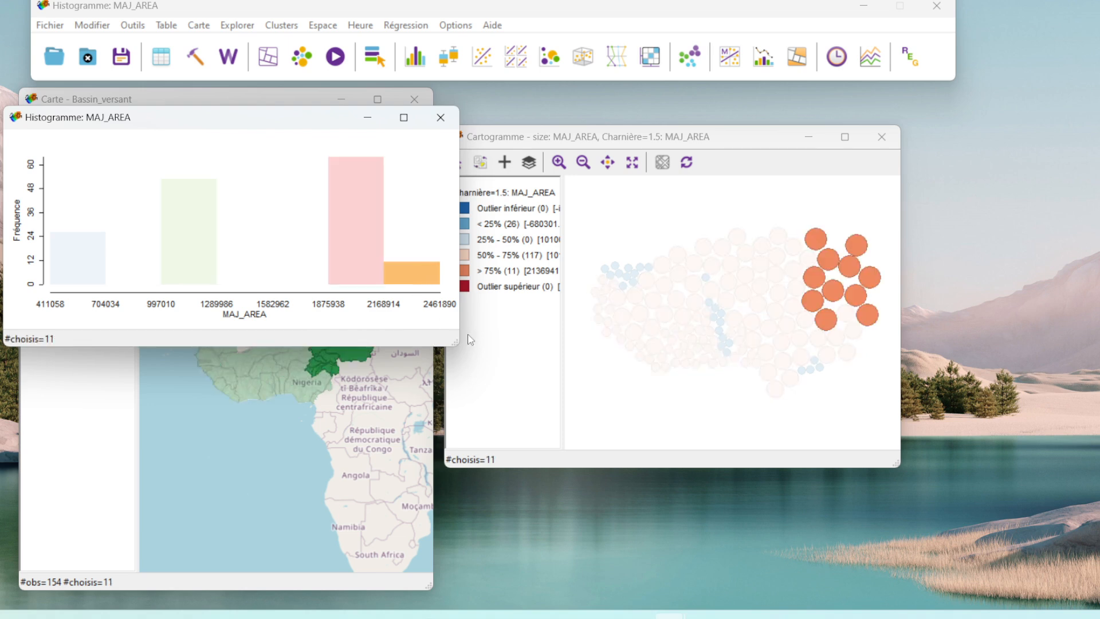
# - Enlarge the MAJ_AREA histogram window, centre it over the maps to examine its bars, and close it
pyautogui.moveTo(456, 343); pyautogui.dragTo(636, 462)
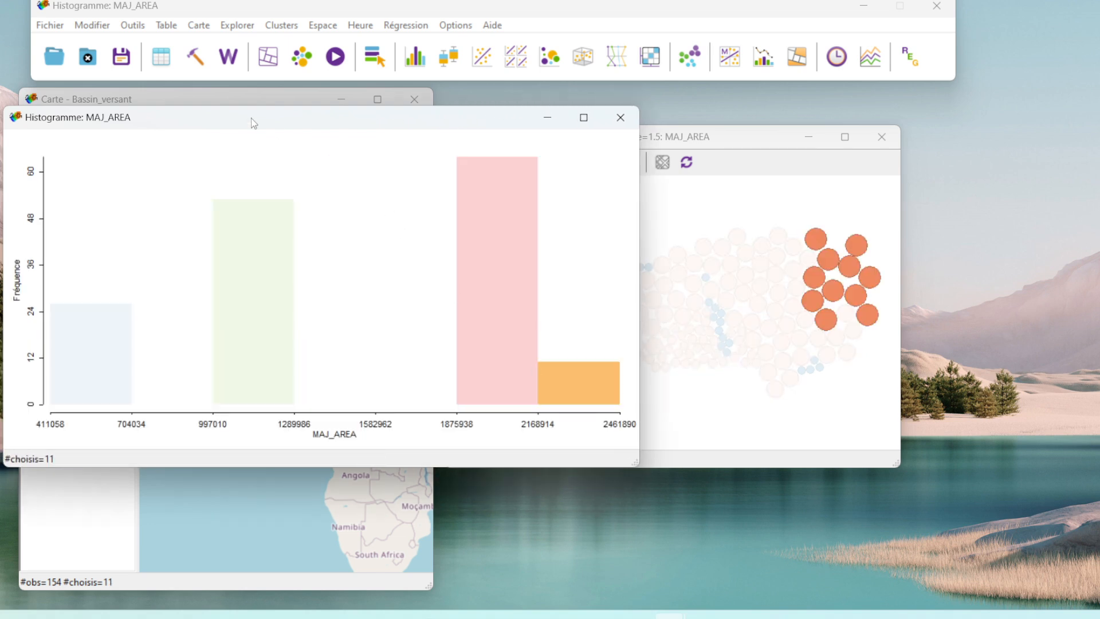
pyautogui.moveTo(251, 119); pyautogui.dragTo(468, 204)
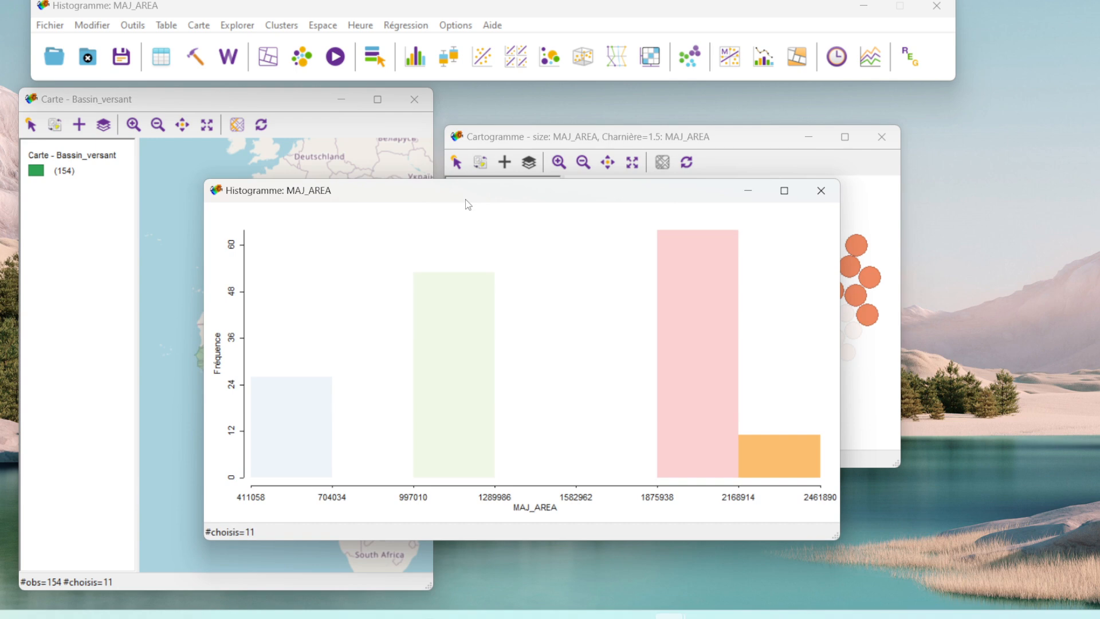
pyautogui.click(821, 190)
# - Create a conditional map with MAJ_AREA for horizontal and vertical cells and OBJECTID as theme, and place it beside the Bassin_versant map
pyautogui.click(239, 26)
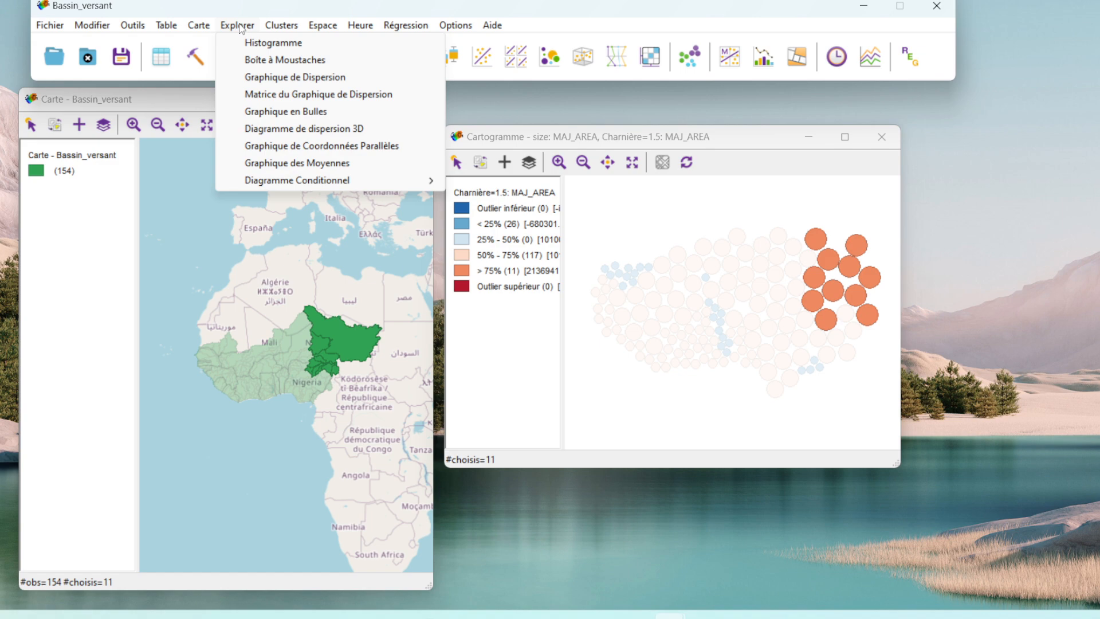
pyautogui.moveTo(342, 182)
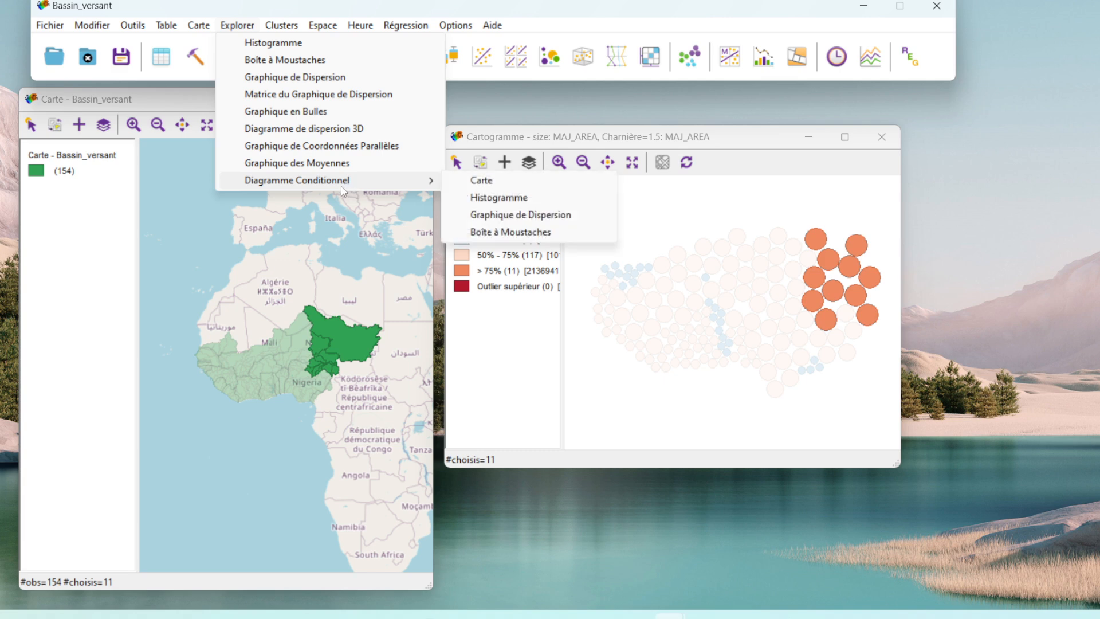
pyautogui.click(498, 189)
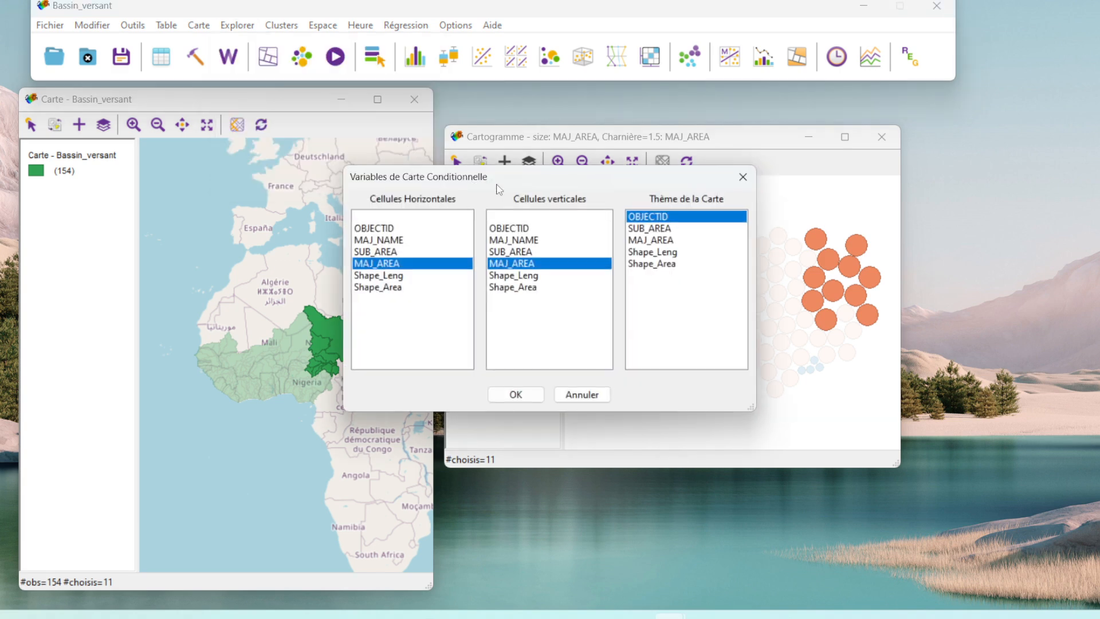
pyautogui.click(533, 400)
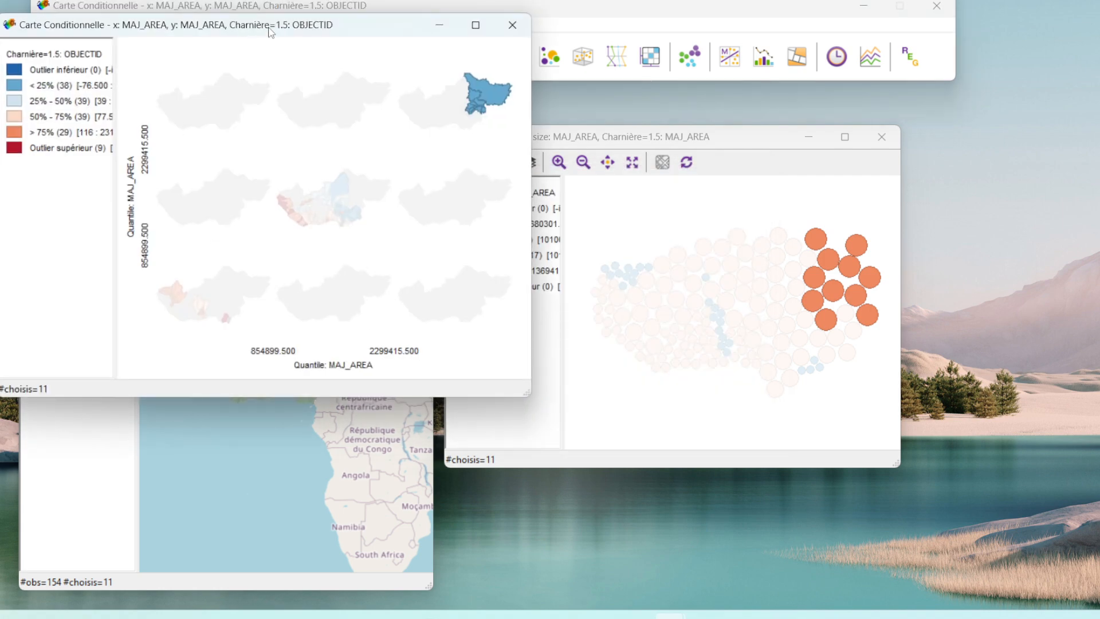
pyautogui.moveTo(271, 30); pyautogui.dragTo(673, 115)
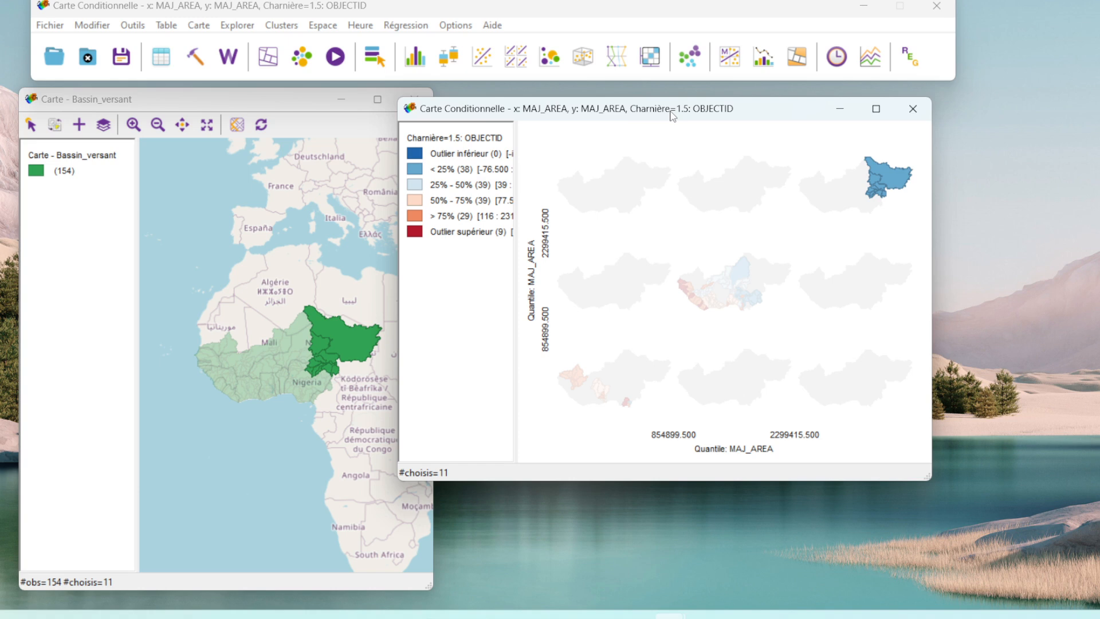
# - Select the conditional map's OBJECTID classes from < 25% to > 75% one by one to locate their basins, and close it
pyautogui.click(592, 184)
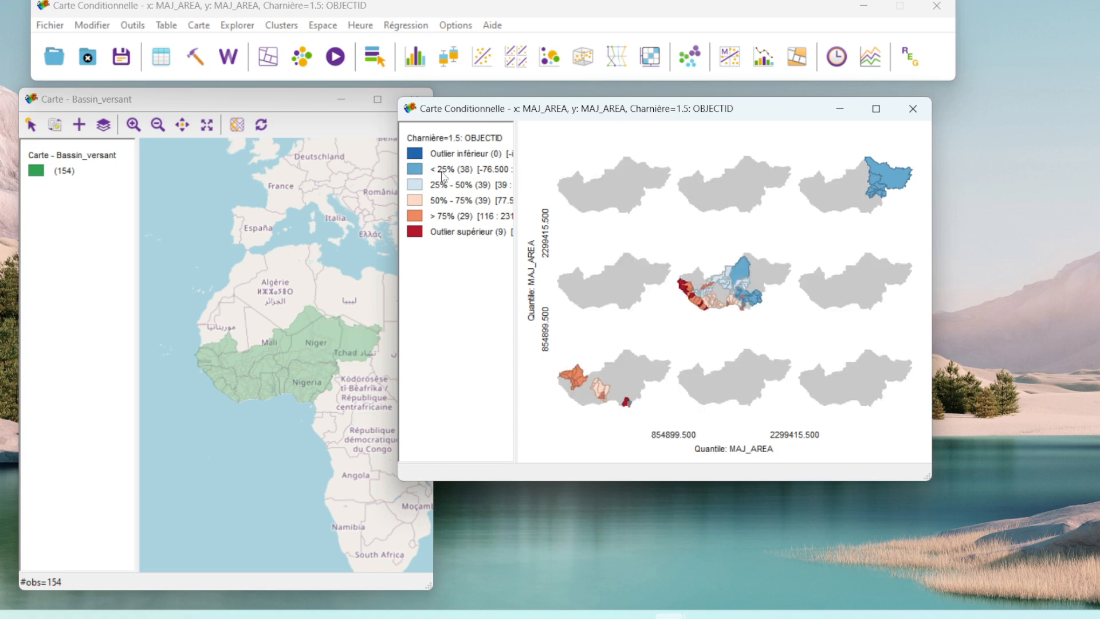
pyautogui.click(417, 172)
pyautogui.click(424, 186)
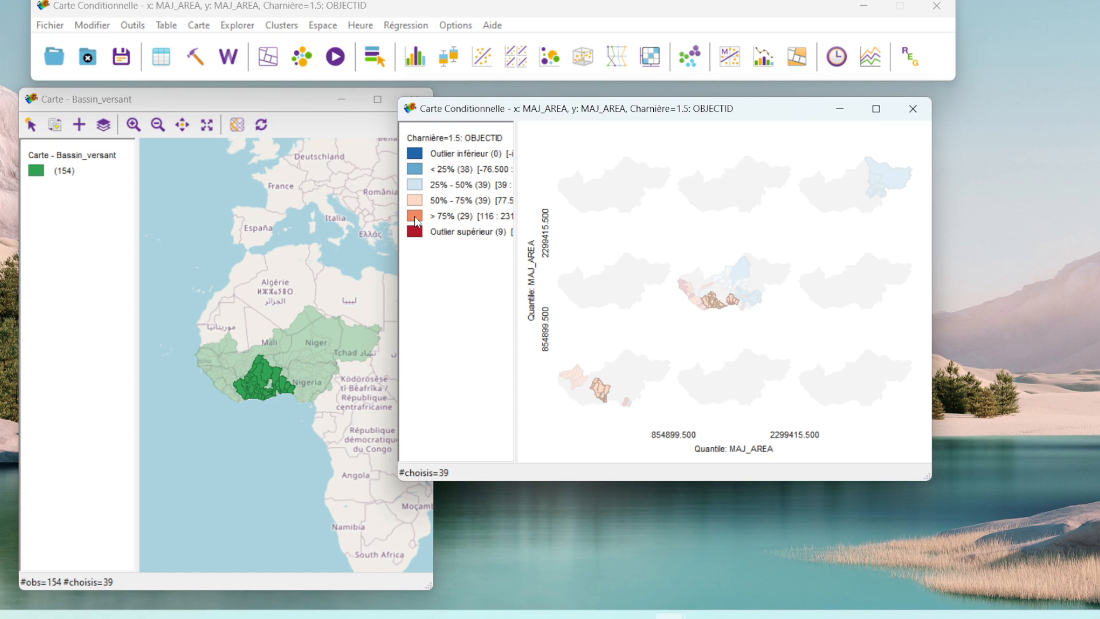
pyautogui.click(417, 217)
pyautogui.click(914, 117)
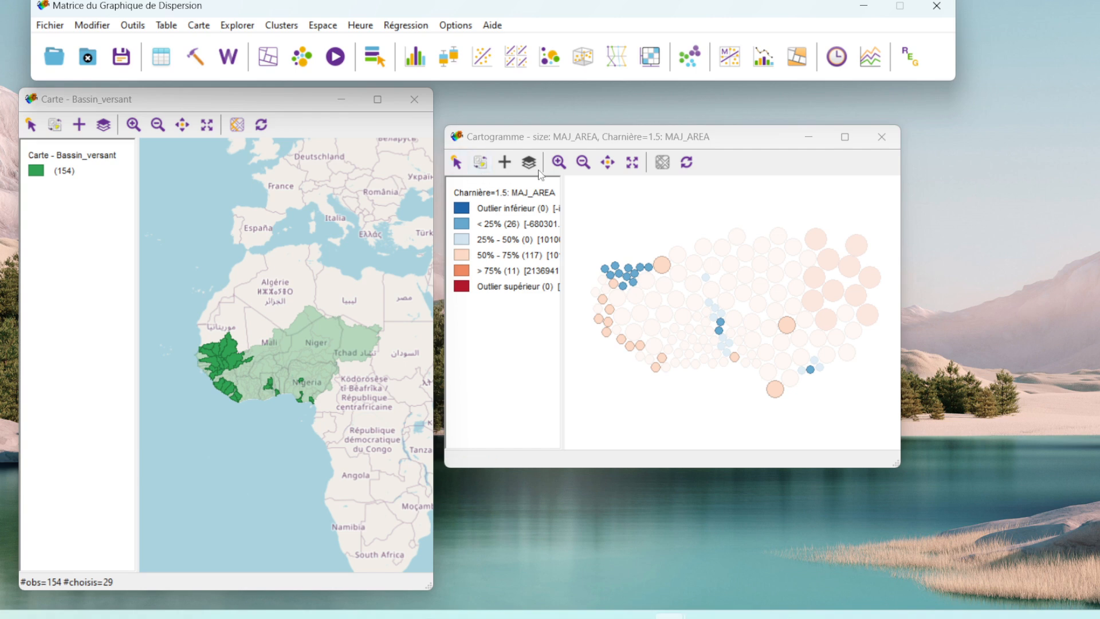
# - Create a scatter plot with MAJ_AREA as both X and Y variable and move its window off the Bassin_versant map
pyautogui.click(486, 58)
pyautogui.moveTo(547, 181); pyautogui.dragTo(301, 171)
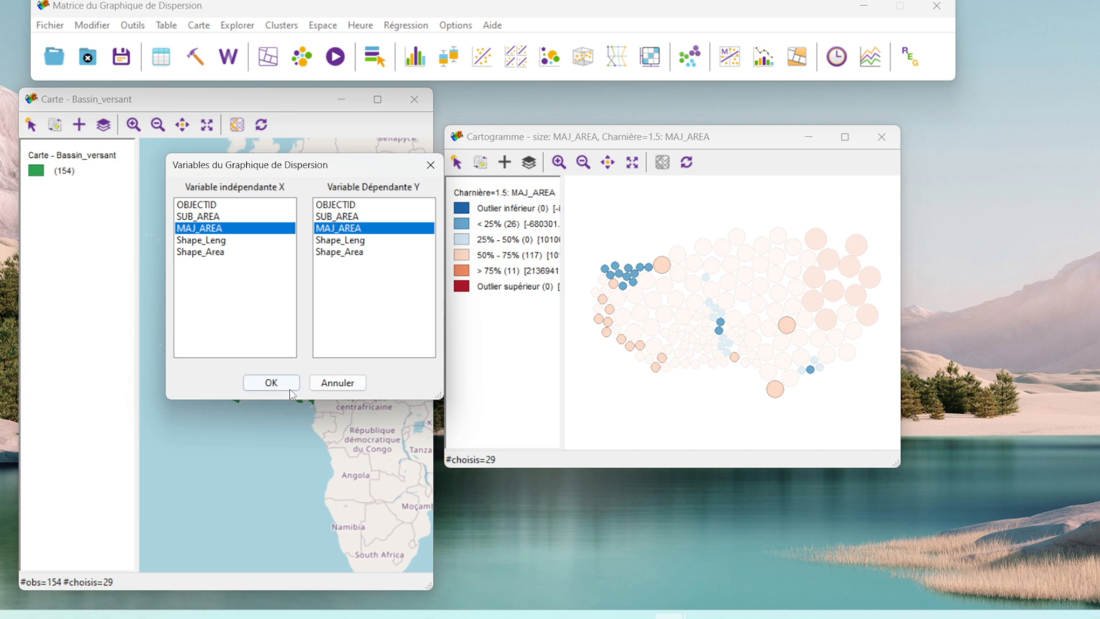
pyautogui.click(271, 382)
pyautogui.moveTo(148, 5); pyautogui.dragTo(738, 136)
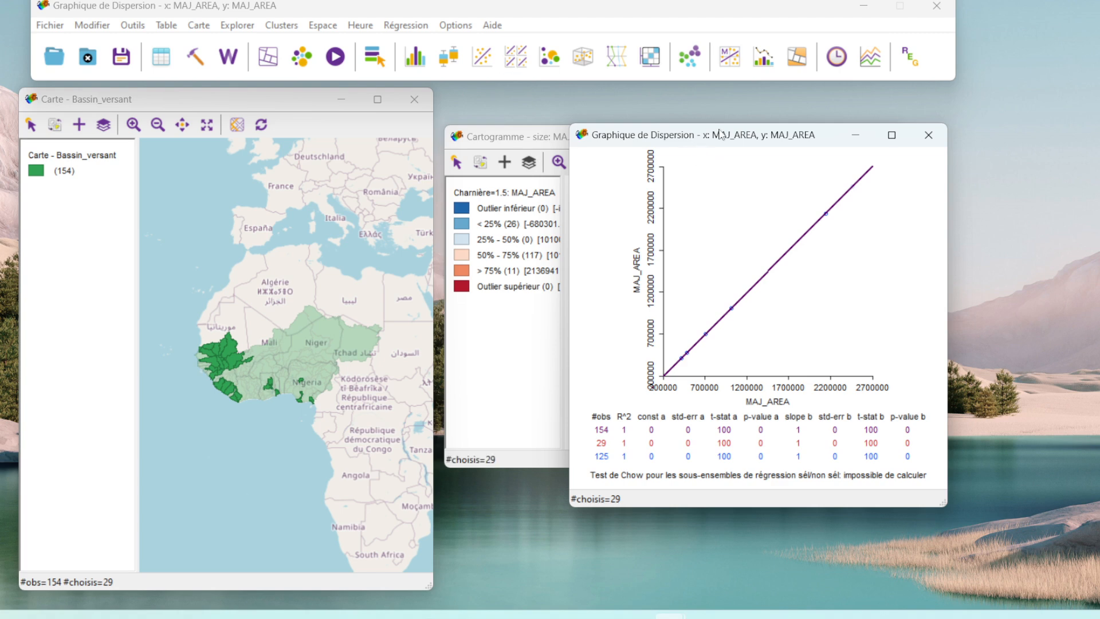
# - Reposition the scatter plot to examine its regression line and statistics alongside the maps, and close it
pyautogui.moveTo(722, 139); pyautogui.dragTo(377, 127)
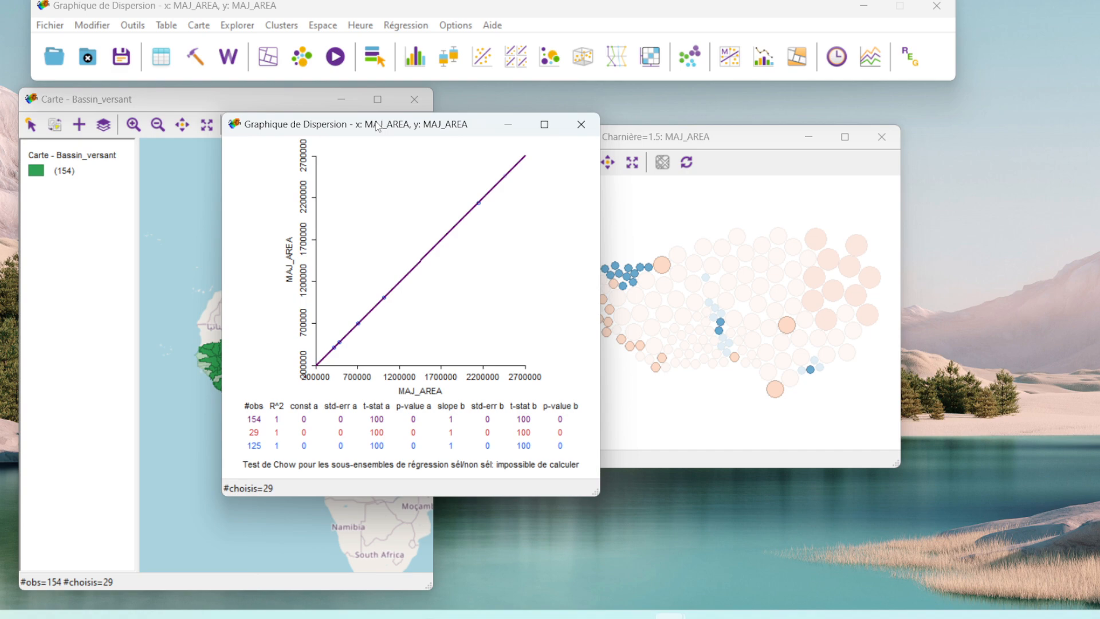
pyautogui.moveTo(377, 126); pyautogui.dragTo(647, 159)
pyautogui.click(853, 161)
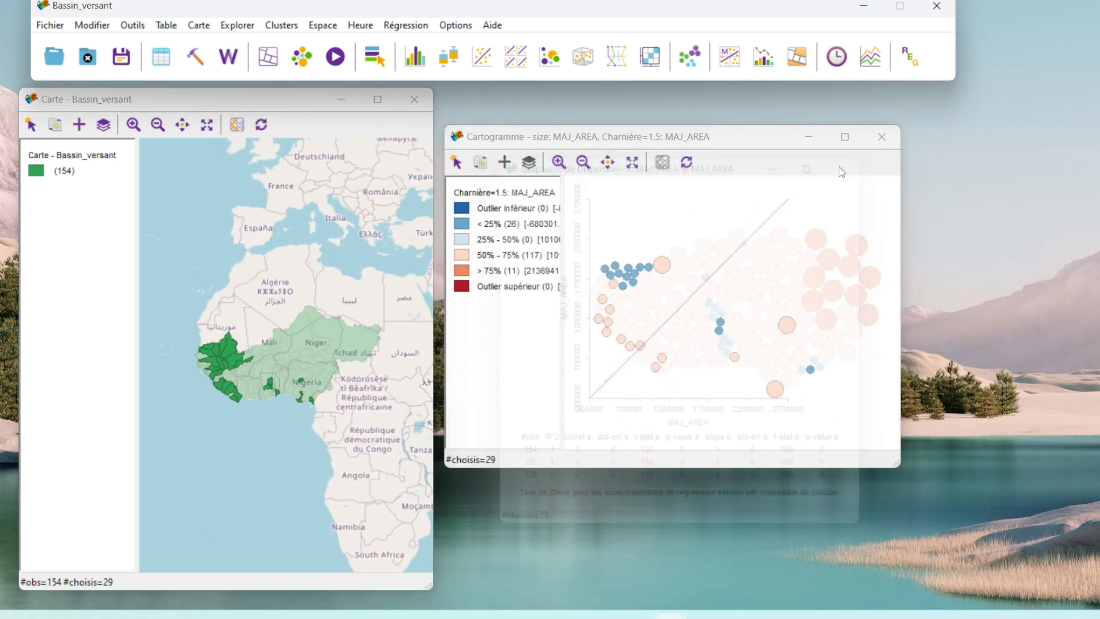